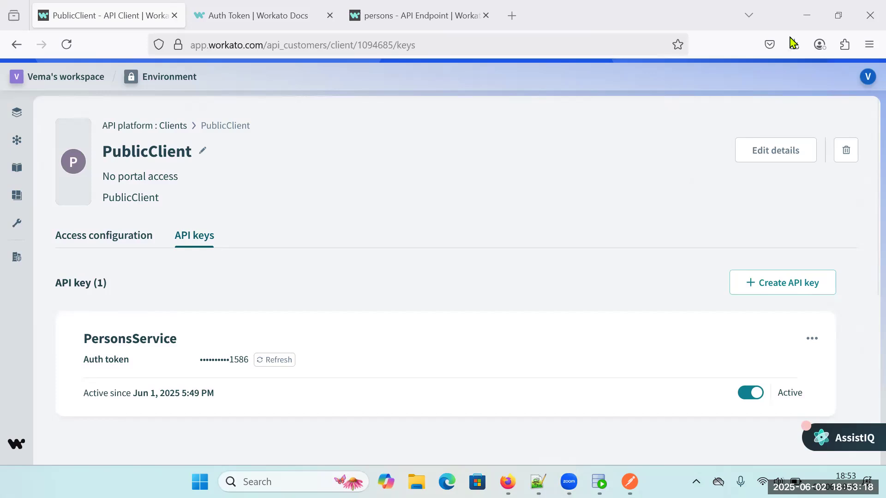
Open the workspace's Projects page from the PublicClient API keys page
{"action": "left_click", "coordinate": [55, 92]}
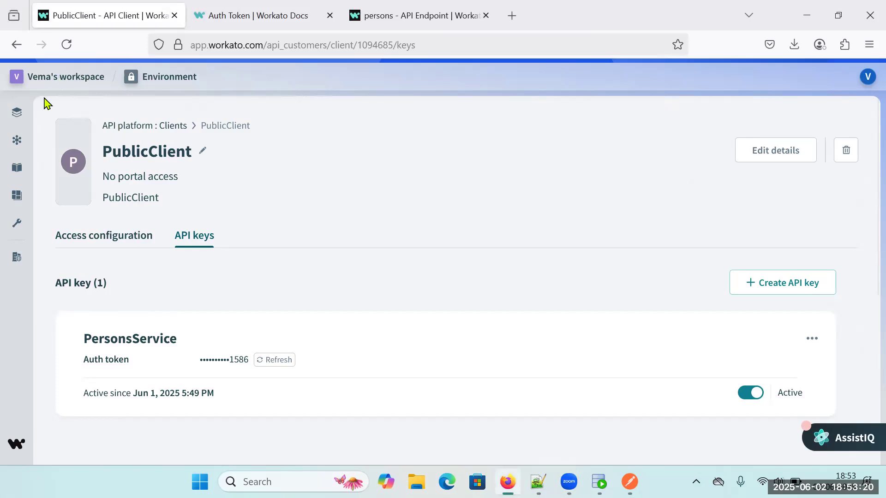
{"action": "left_click", "coordinate": [16, 115]}
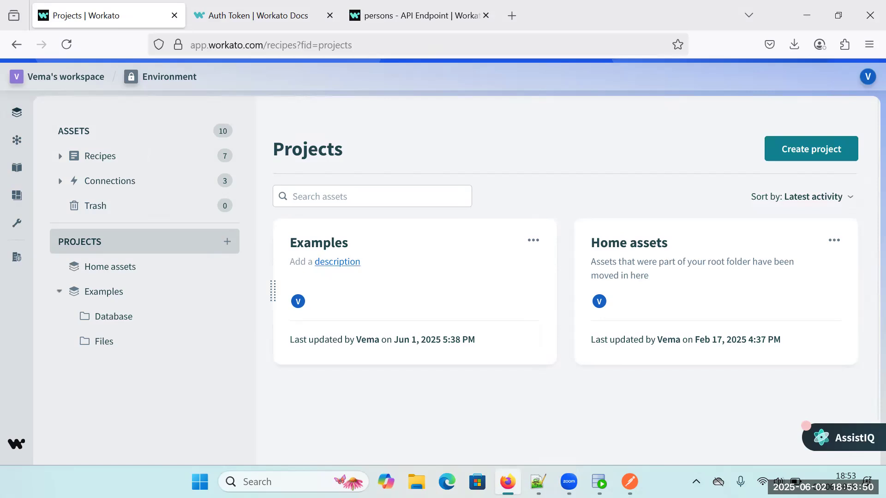
Switch to Oracle SQL Developer and connect to the WORKATO_DEMO database, entering the connection's username and password
{"action": "key", "text": "alt+Tab"}
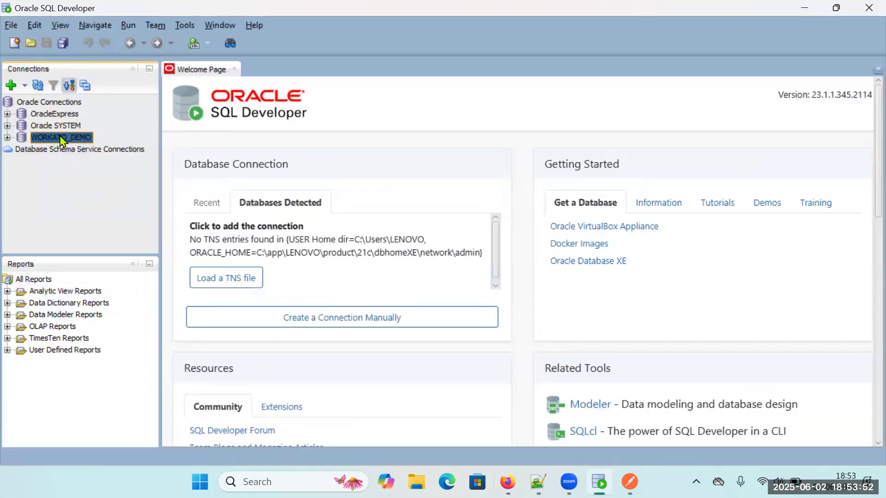
{"action": "double_click", "coordinate": [60, 137]}
{"action": "left_click_drag", "start_coordinate": [460, 224], "coordinate": [364, 223]}
{"action": "left_click", "coordinate": [407, 239]}
{"action": "key", "text": "ctrl+v"}
{"action": "left_click", "coordinate": [454, 259]}
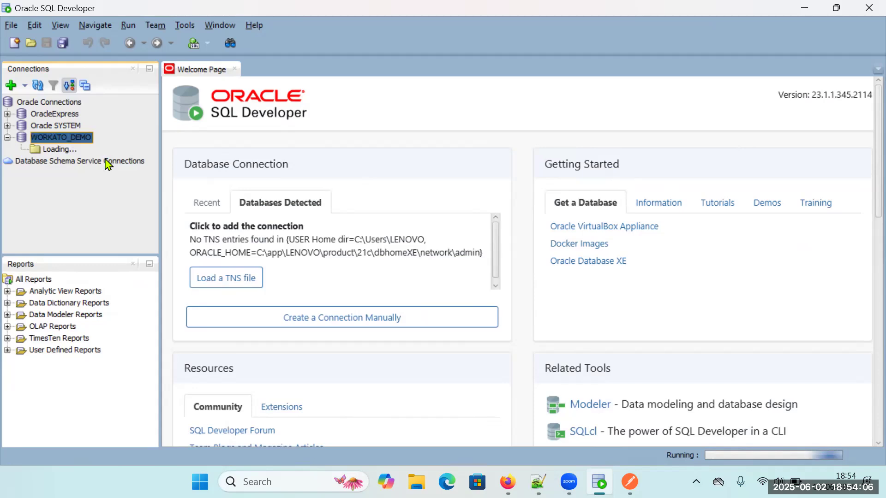
Open the T_PERSONS table from the WORKATO_DEMO tables and review its data rows and column definitions
{"action": "double_click", "coordinate": [85, 151]}
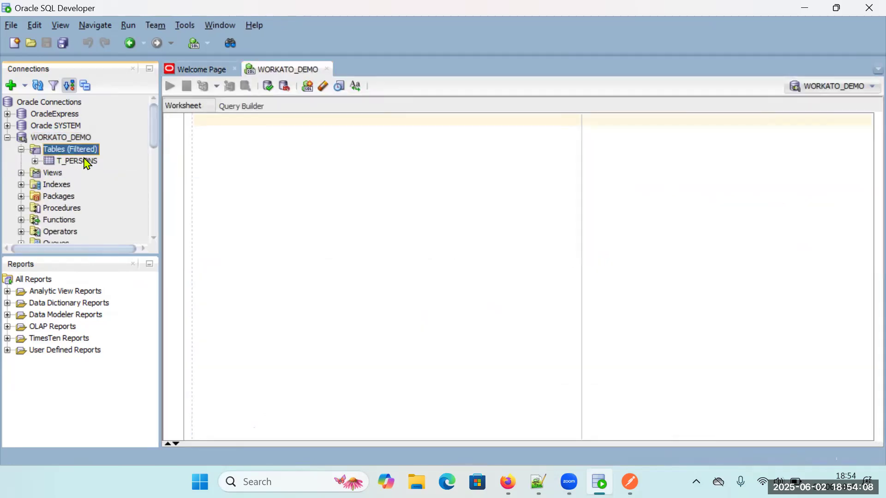
{"action": "double_click", "coordinate": [75, 162]}
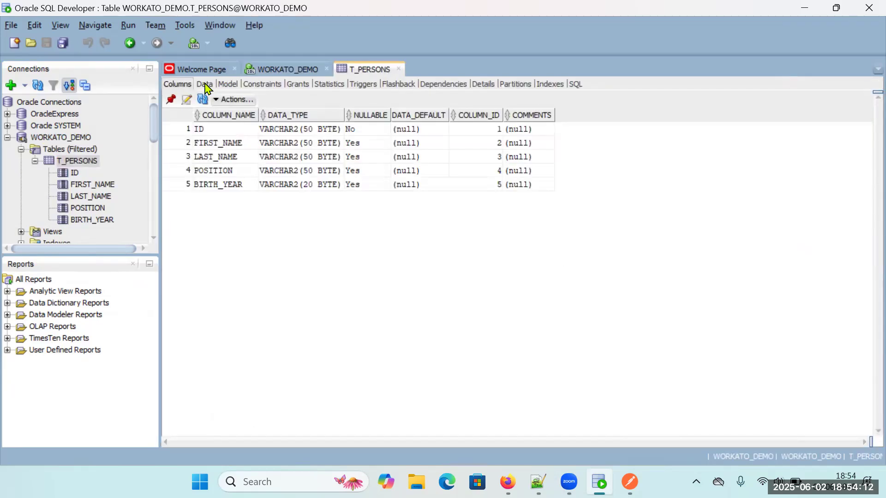
{"action": "left_click", "coordinate": [205, 85]}
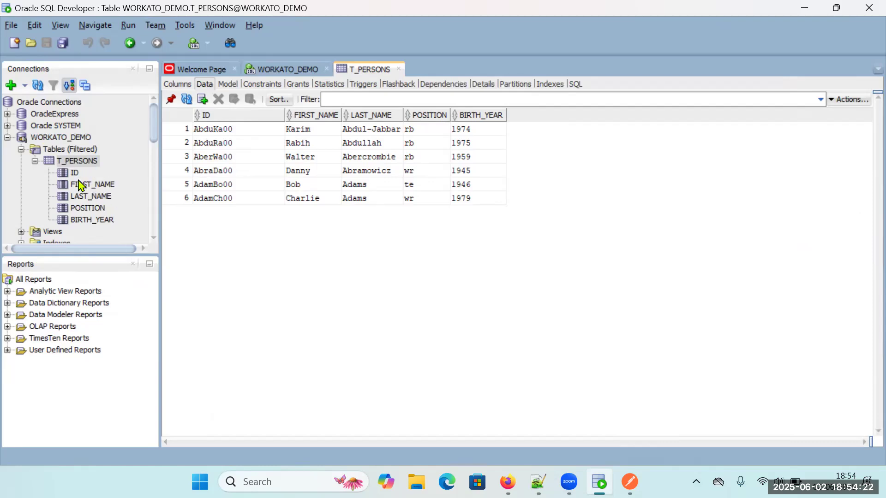
{"action": "left_click", "coordinate": [178, 84]}
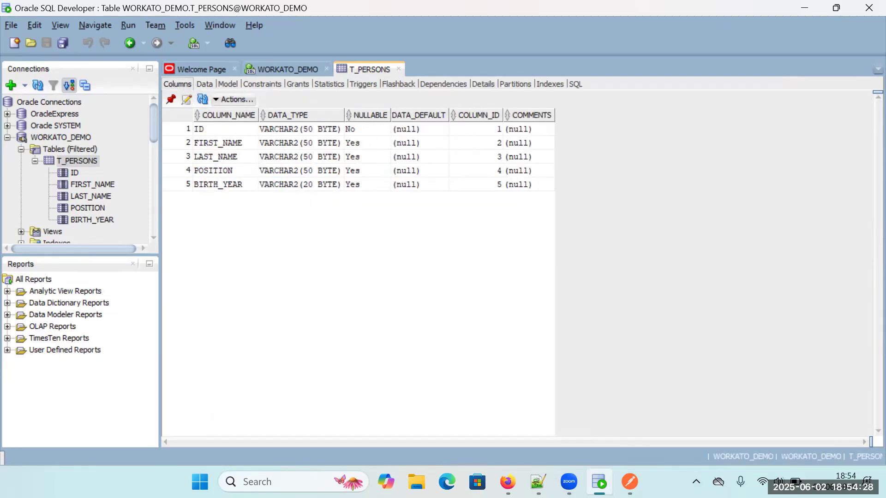
Switch to Postman, hide the collections list, and examine the persons GET request's URL parts, authorization and body settings
{"action": "key", "text": "alt+Tab"}
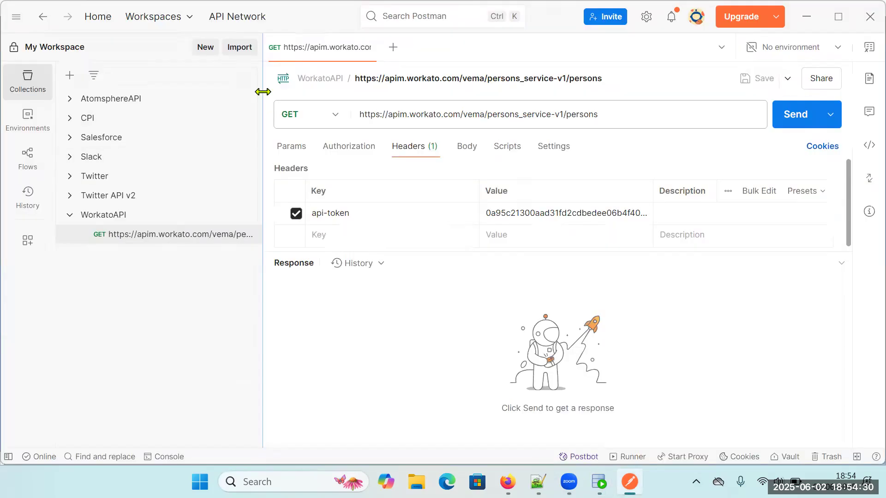
{"action": "left_click", "coordinate": [28, 81]}
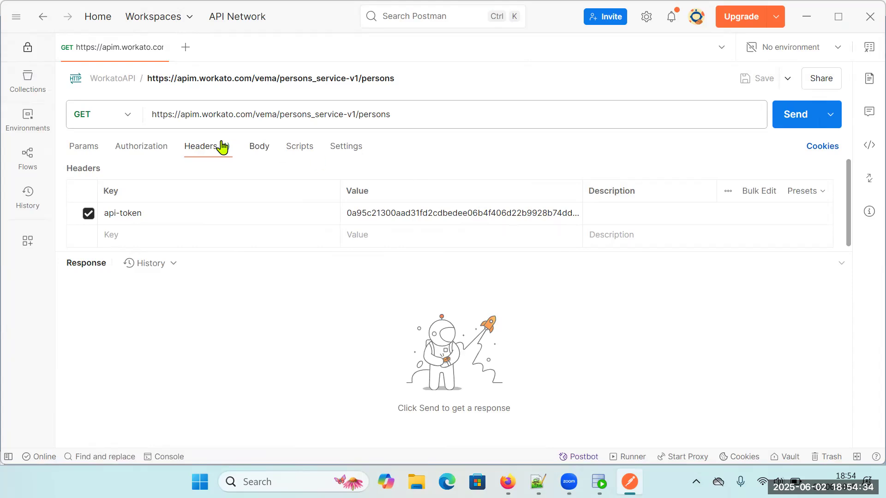
{"action": "left_click", "coordinate": [183, 116]}
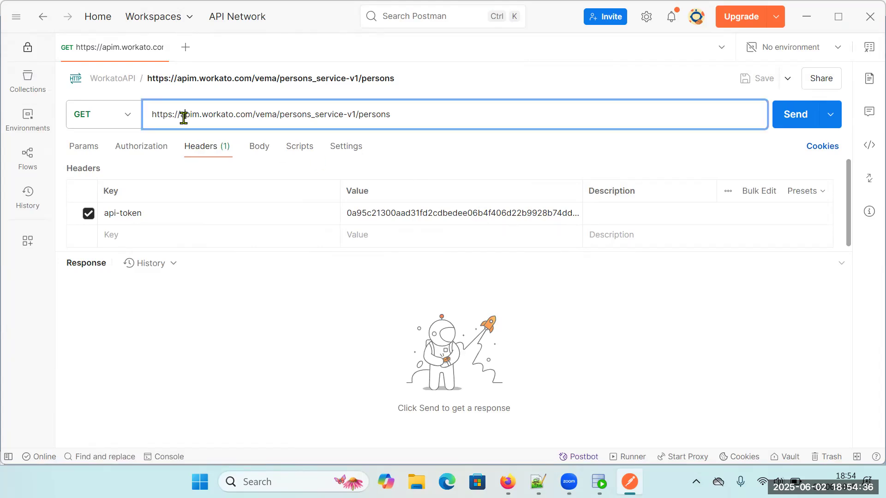
{"action": "left_click_drag", "start_coordinate": [184, 116], "coordinate": [251, 116]}
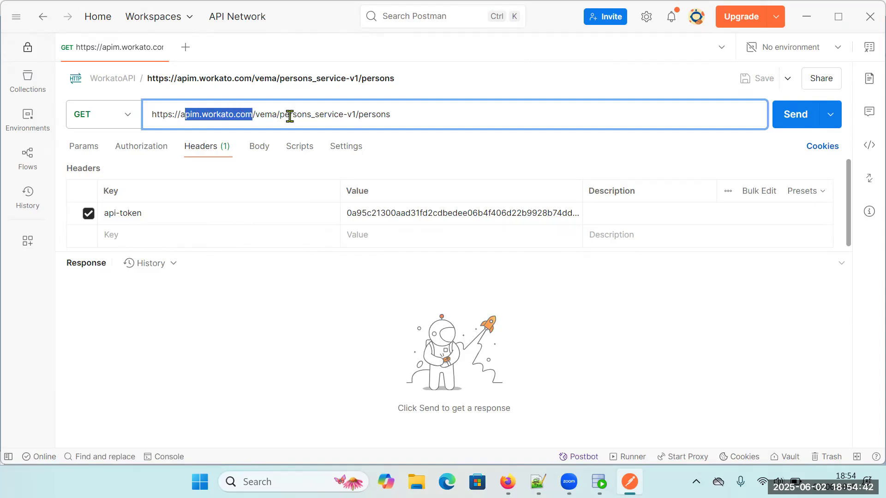
{"action": "left_click_drag", "start_coordinate": [280, 115], "coordinate": [357, 115]}
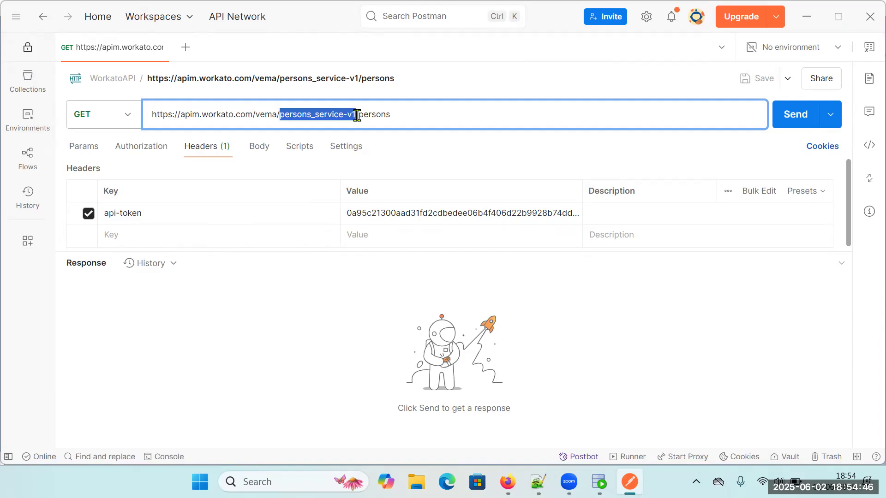
{"action": "left_click", "coordinate": [360, 115]}
{"action": "left_click_drag", "start_coordinate": [363, 116], "coordinate": [403, 114]}
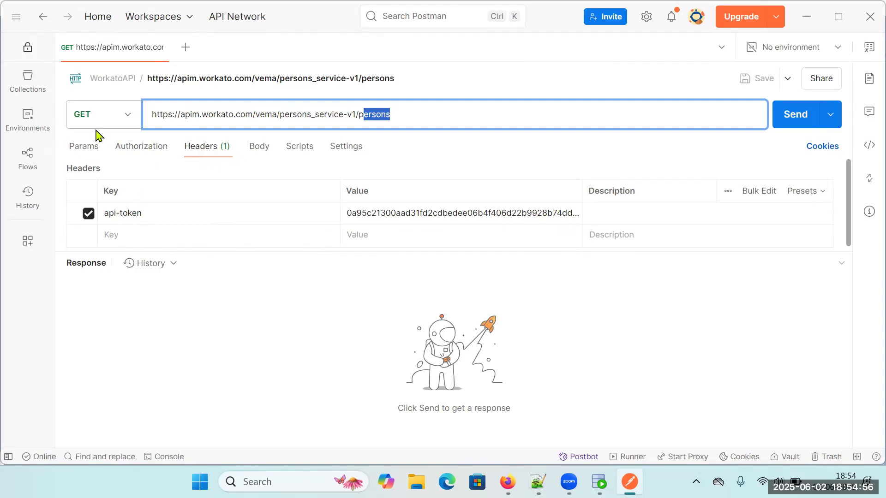
{"action": "left_click", "coordinate": [143, 150]}
{"action": "left_click", "coordinate": [260, 154]}
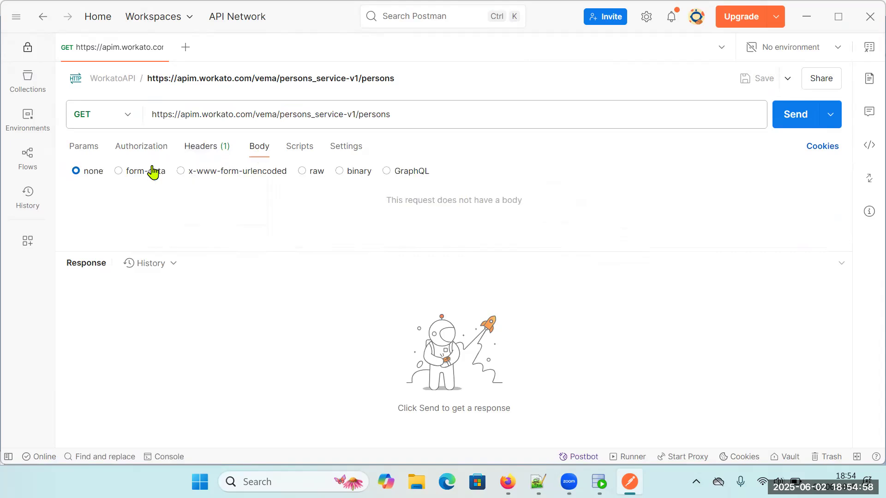
Send the GET request to persons_service-v1/persons and enlarge the response area to review the returned JSON
{"action": "left_click", "coordinate": [788, 121]}
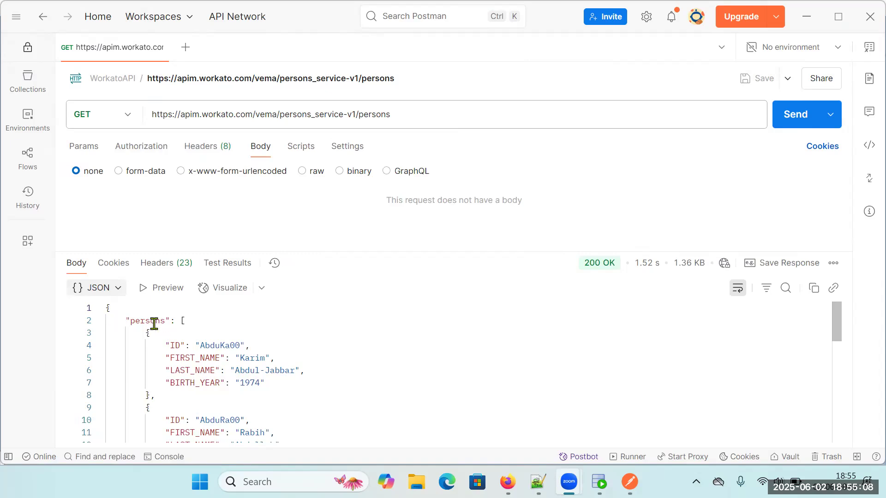
{"action": "scroll", "coordinate": [162, 336], "scroll_direction": "down", "scroll_amount": 2}
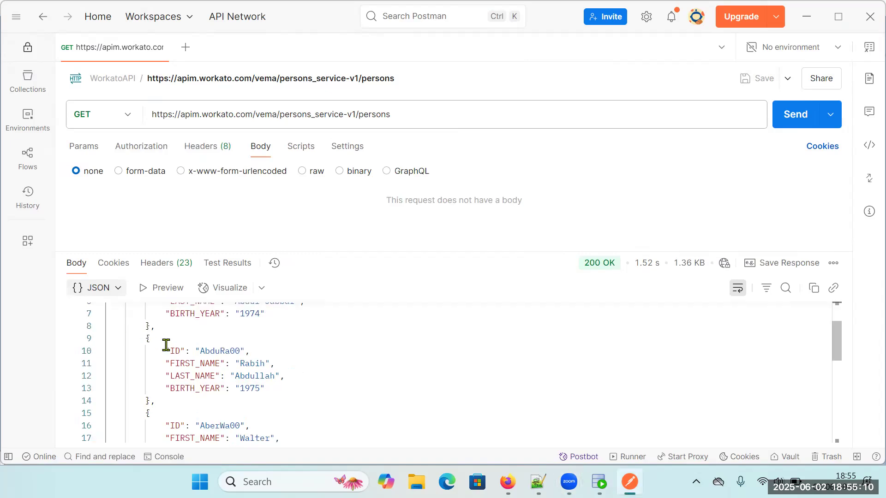
{"action": "scroll", "coordinate": [166, 345], "scroll_direction": "down", "scroll_amount": 3}
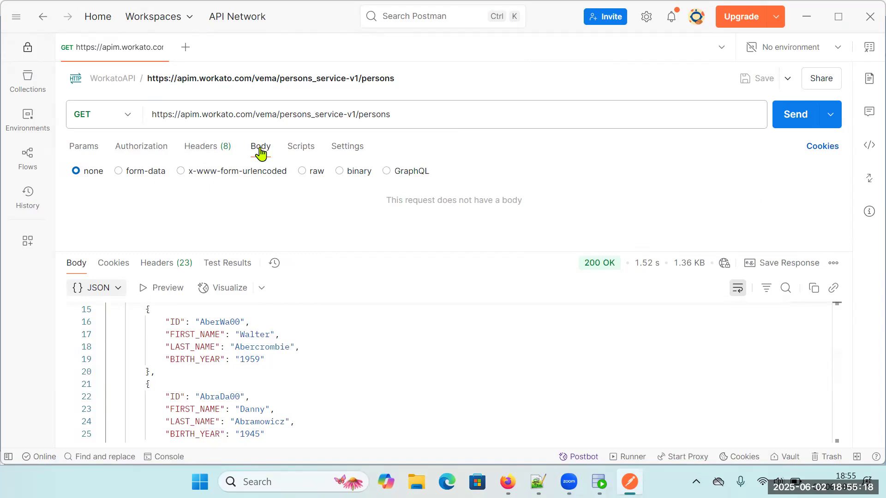
{"action": "left_click_drag", "start_coordinate": [305, 254], "coordinate": [305, 206]}
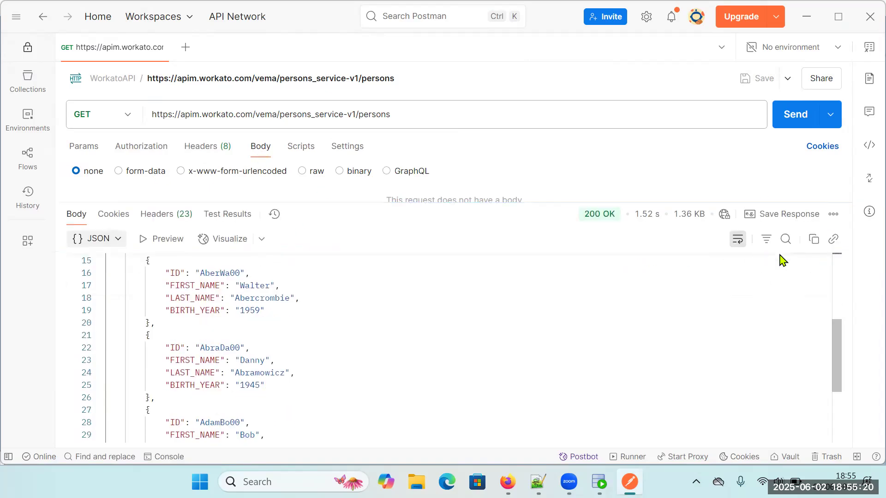
Copy the entire JSON response and paste it into the blank "new 3" document in Notepad++
{"action": "left_click", "coordinate": [406, 334]}
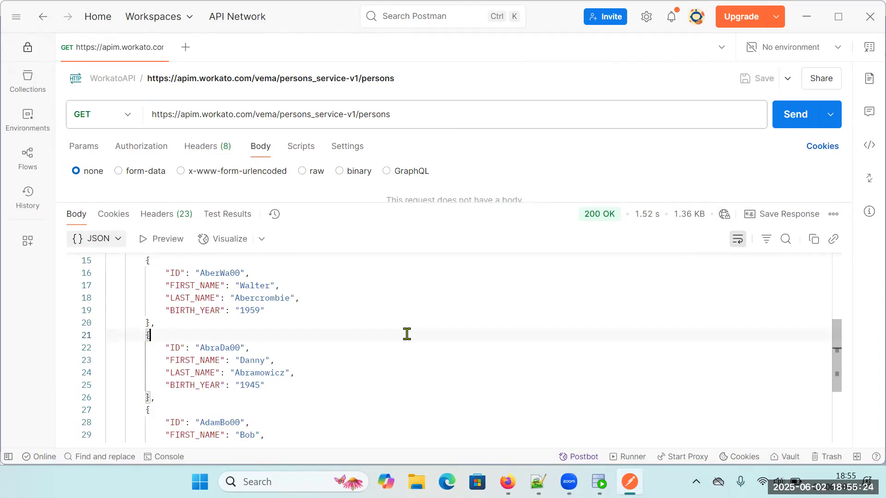
{"action": "key", "text": "ctrl+a"}
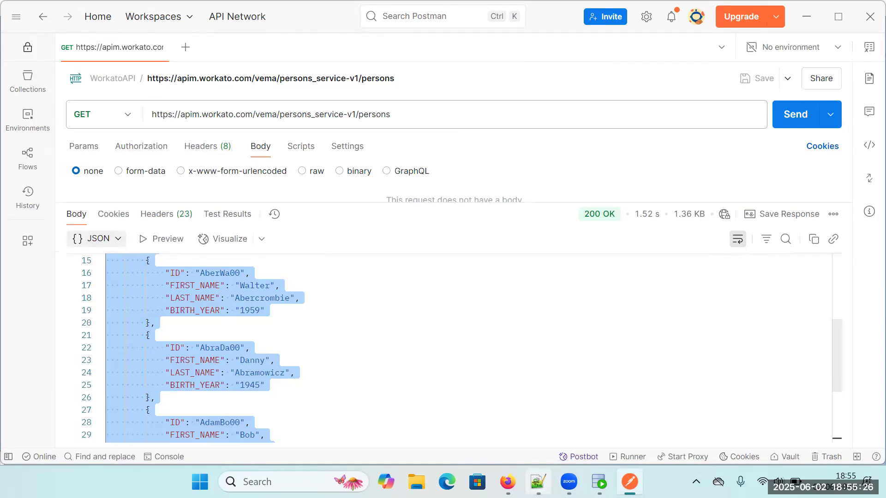
{"action": "left_click", "coordinate": [538, 482]}
{"action": "key", "text": "ctrl+v"}
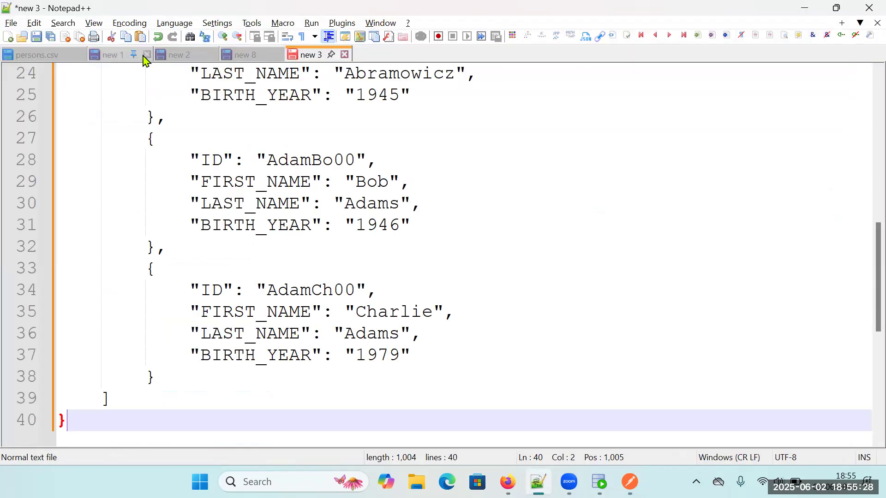
Set the document's language to JSON and reduce the text zoom
{"action": "left_click", "coordinate": [171, 23]}
{"action": "mouse_move", "coordinate": [231, 178]}
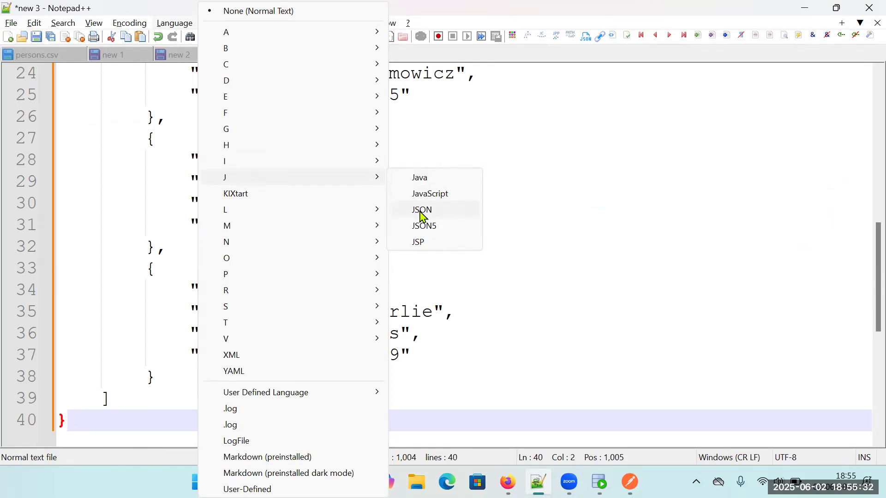
{"action": "left_click", "coordinate": [422, 210]}
{"action": "scroll", "coordinate": [350, 217], "scroll_direction": "up", "scroll_amount": 1, "text": "ctrl"}
{"action": "scroll", "coordinate": [350, 213], "scroll_direction": "down", "scroll_amount": 3, "text": "ctrl"}
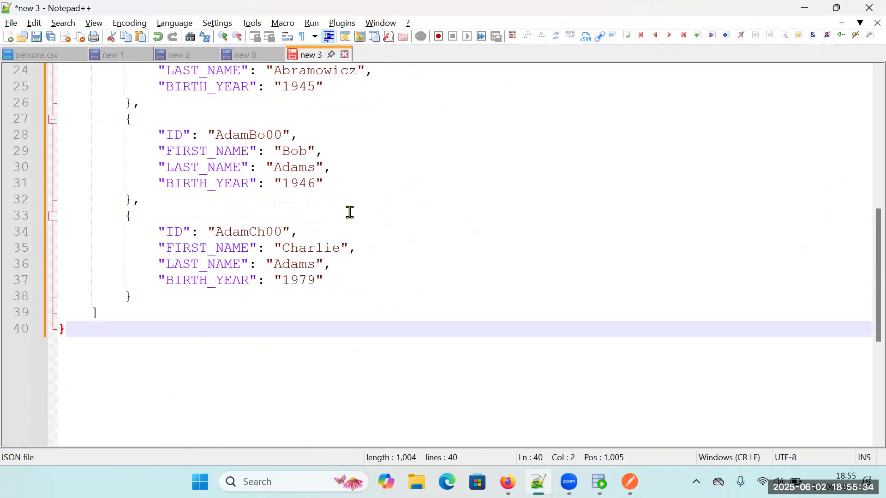
Examine the JSON structure from the root object through the persons array and its individual records
{"action": "scroll", "coordinate": [350, 212], "scroll_direction": "up", "scroll_amount": 8}
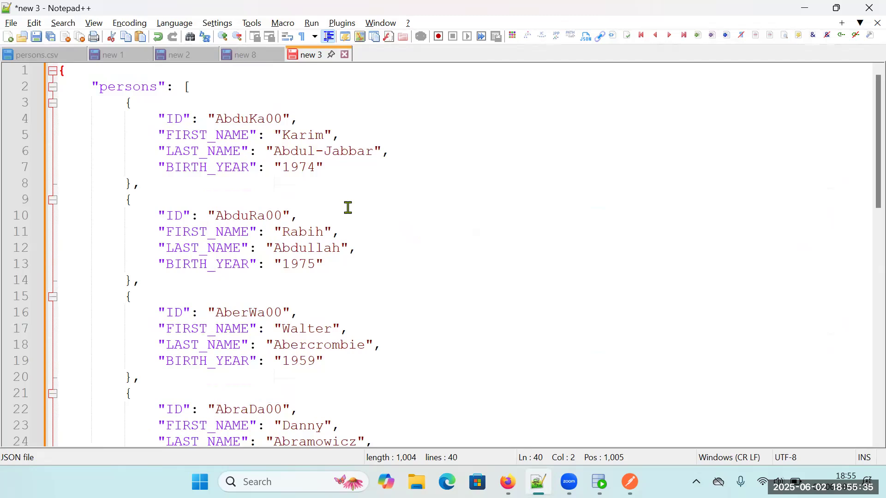
{"action": "left_click", "coordinate": [143, 105]}
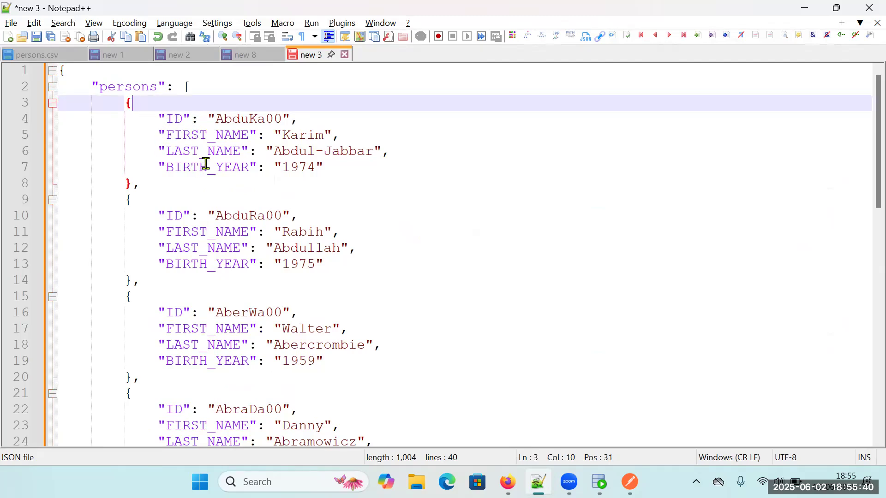
{"action": "left_click", "coordinate": [194, 89]}
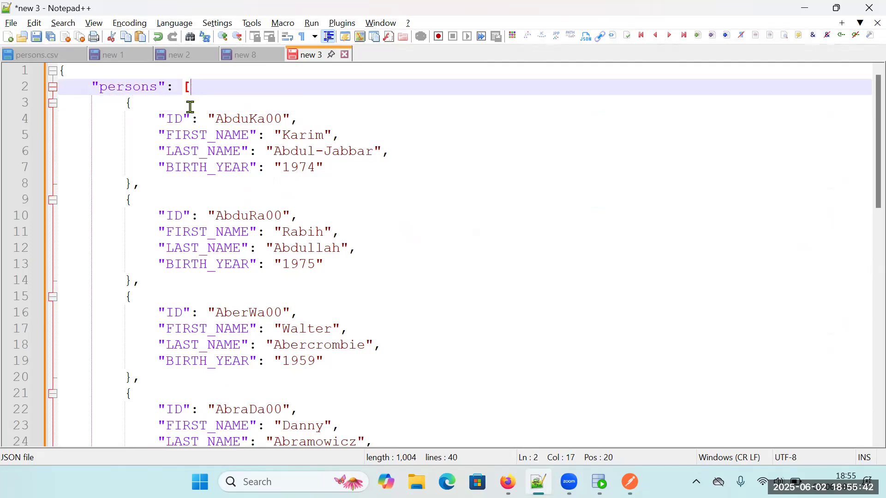
{"action": "double_click", "coordinate": [123, 89]}
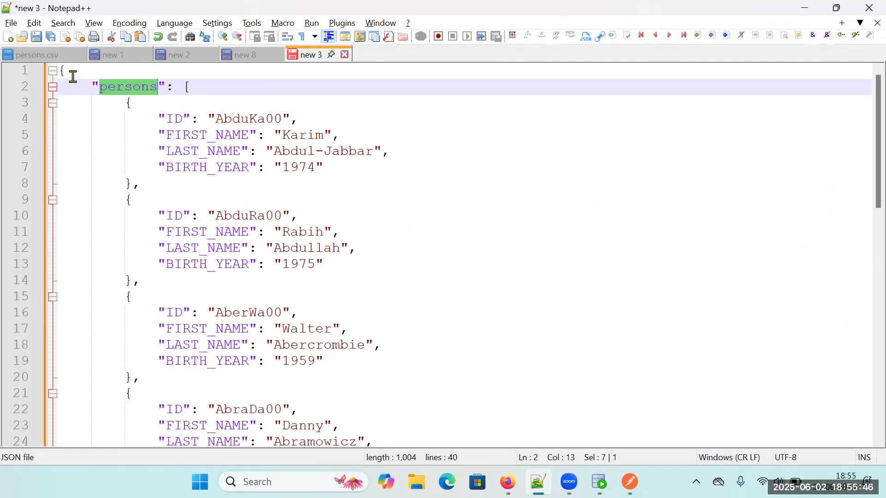
{"action": "left_click", "coordinate": [72, 73]}
{"action": "scroll", "coordinate": [167, 161], "scroll_direction": "down", "scroll_amount": 8}
{"action": "scroll", "coordinate": [167, 161], "scroll_direction": "up", "scroll_amount": 8}
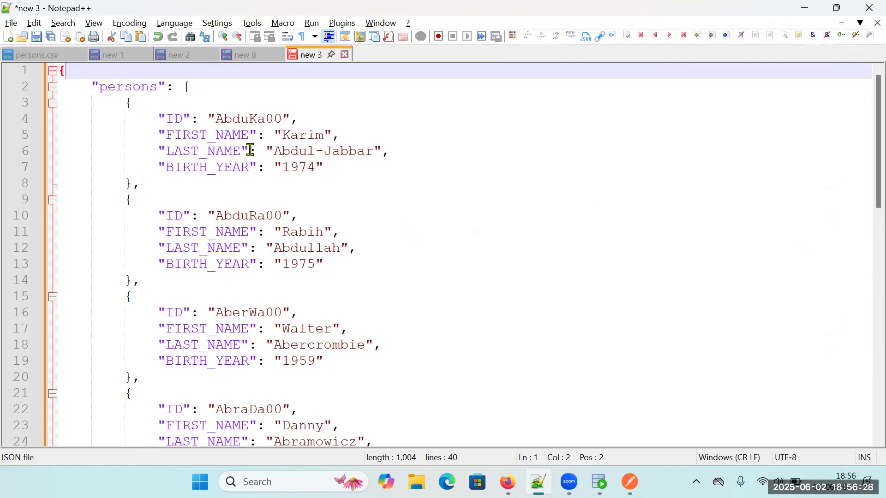
Switch to Workato in Firefox and open the API platform dashboard
{"action": "mouse_move", "coordinate": [507, 482]}
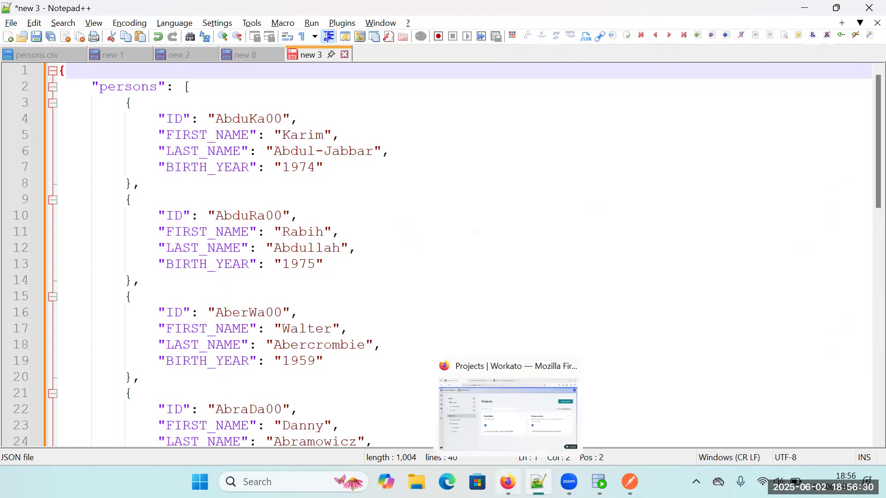
{"action": "left_click", "coordinate": [467, 438]}
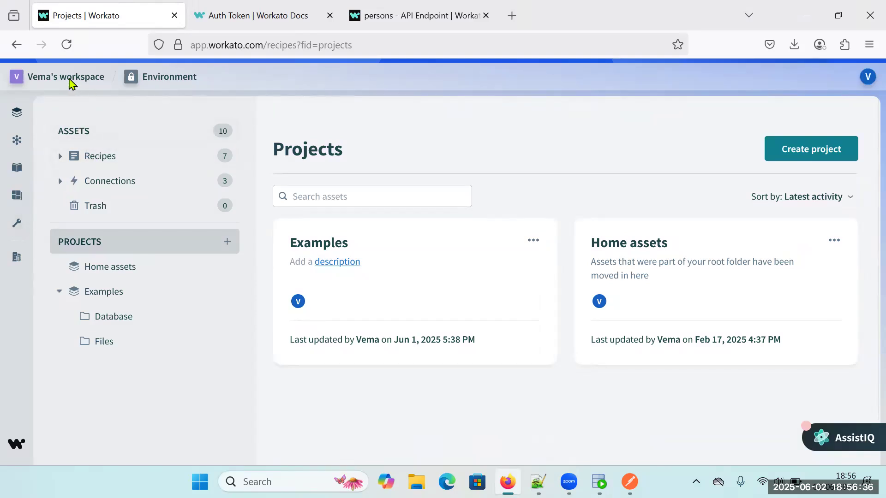
{"action": "mouse_move", "coordinate": [13, 151]}
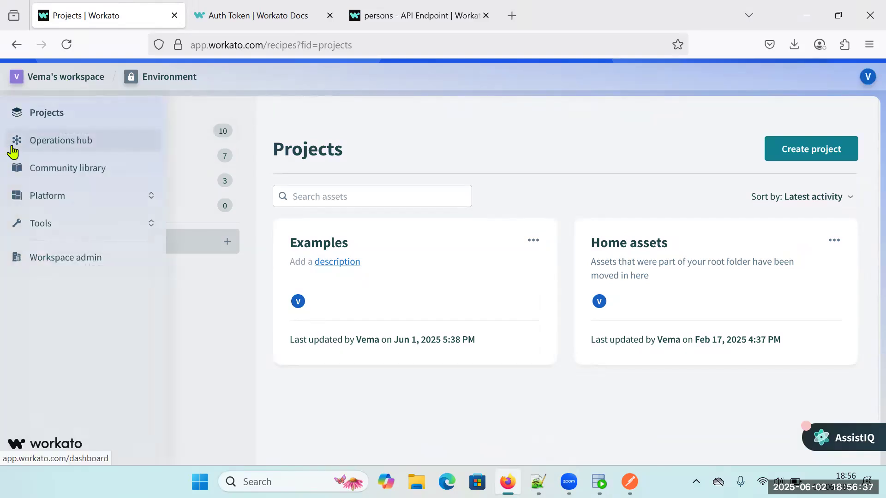
{"action": "left_click", "coordinate": [42, 199]}
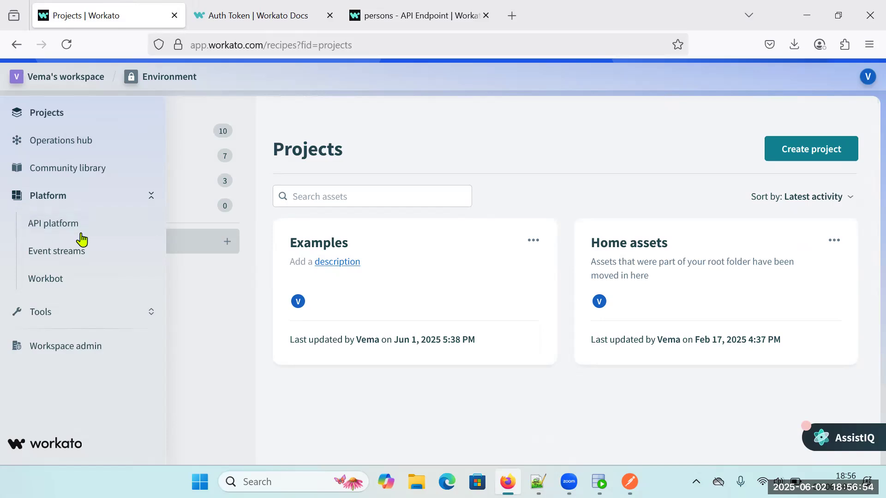
{"action": "left_click", "coordinate": [51, 226]}
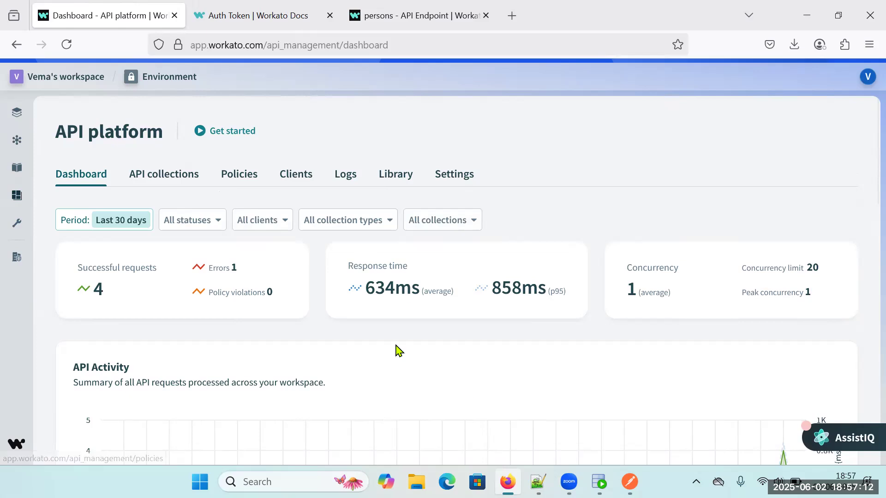
Switch to Postman to view its collections list, and return to Workato in Firefox to view the API collections
{"action": "left_click", "coordinate": [630, 481]}
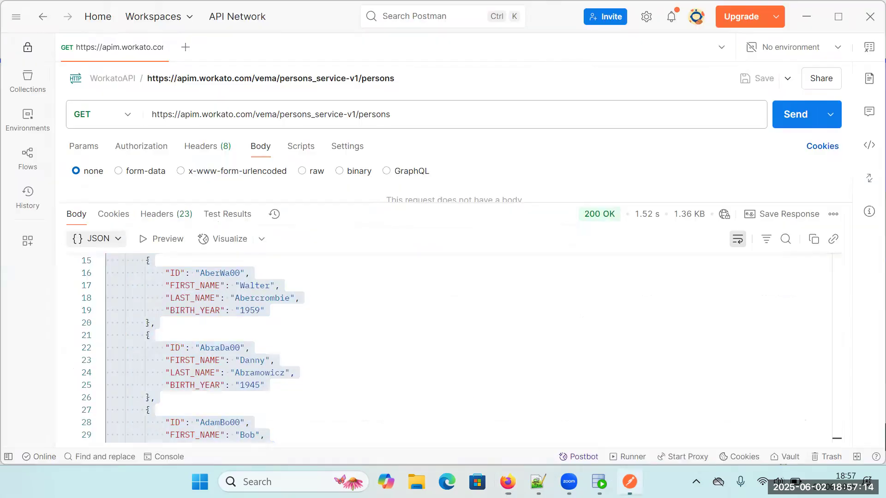
{"action": "left_click", "coordinate": [23, 83]}
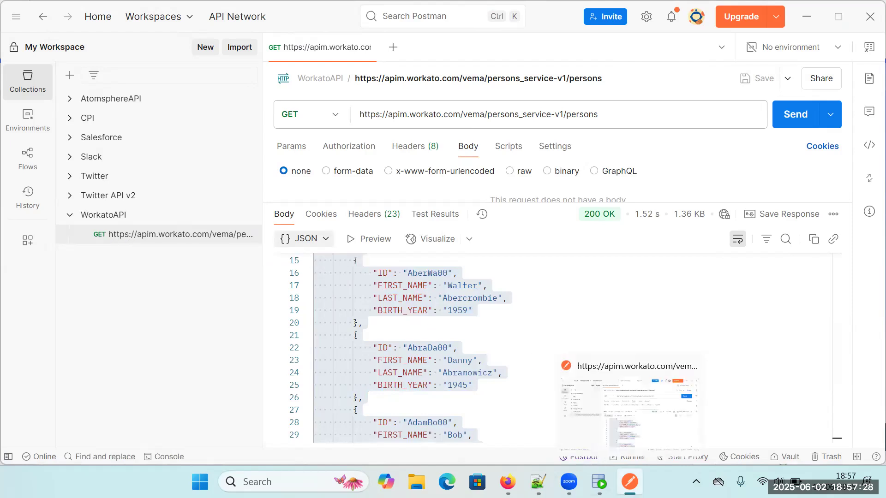
{"action": "left_click", "coordinate": [507, 482]}
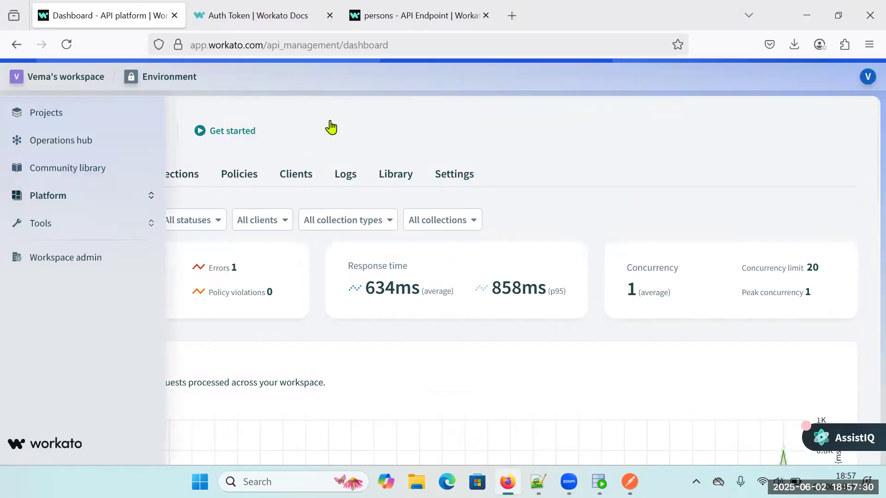
{"action": "left_click", "coordinate": [179, 175]}
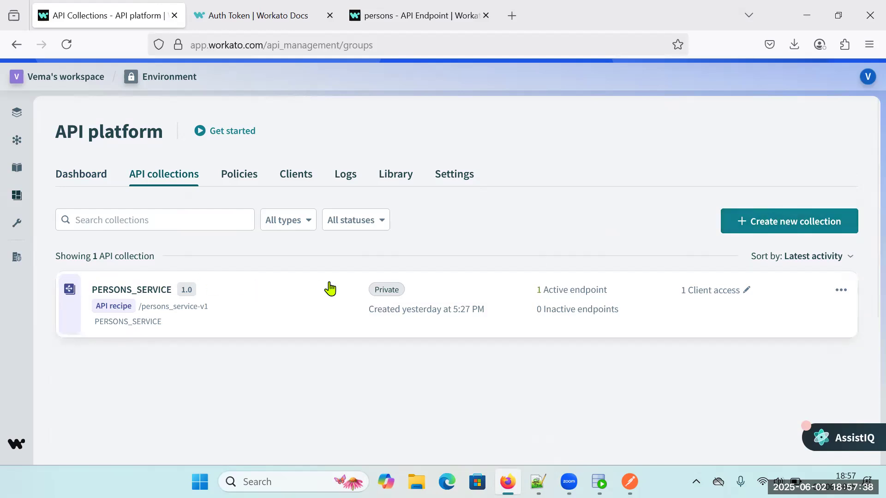
Examine the new collection wizard's recipe and proxy types and its recipe folder configuration, and close it without creating a collection
{"action": "left_click", "coordinate": [776, 227]}
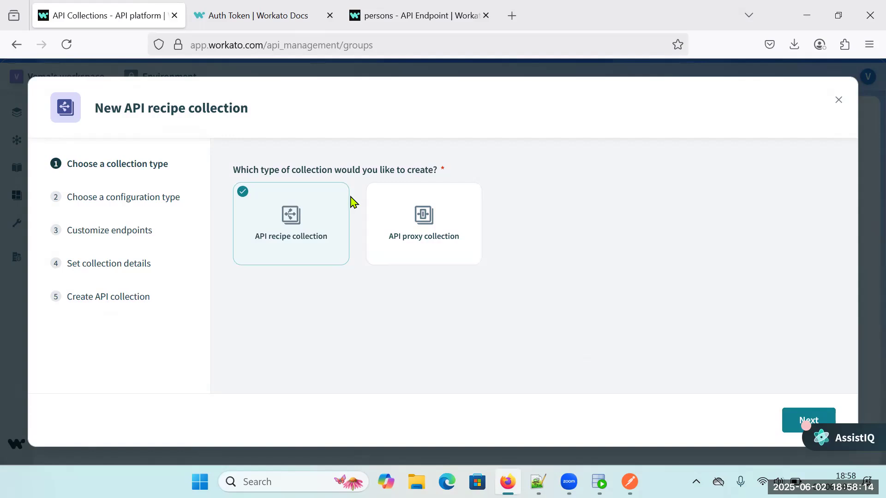
{"action": "left_click", "coordinate": [420, 230]}
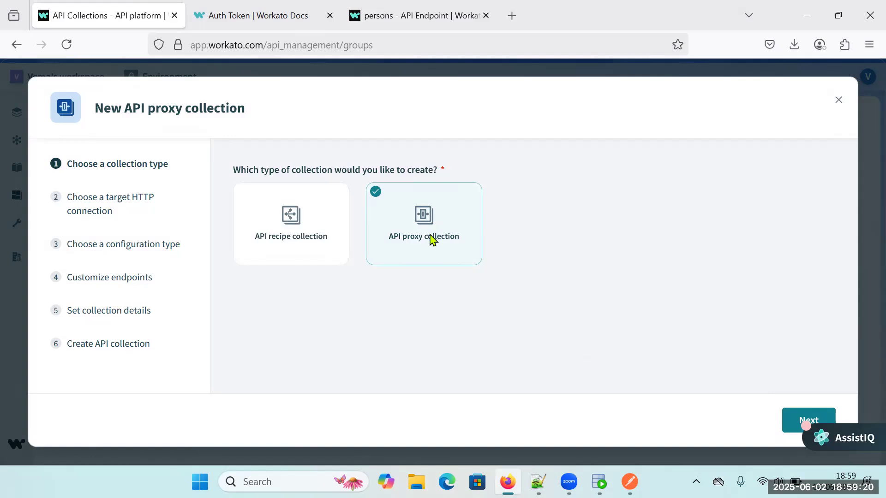
{"action": "left_click", "coordinate": [303, 226]}
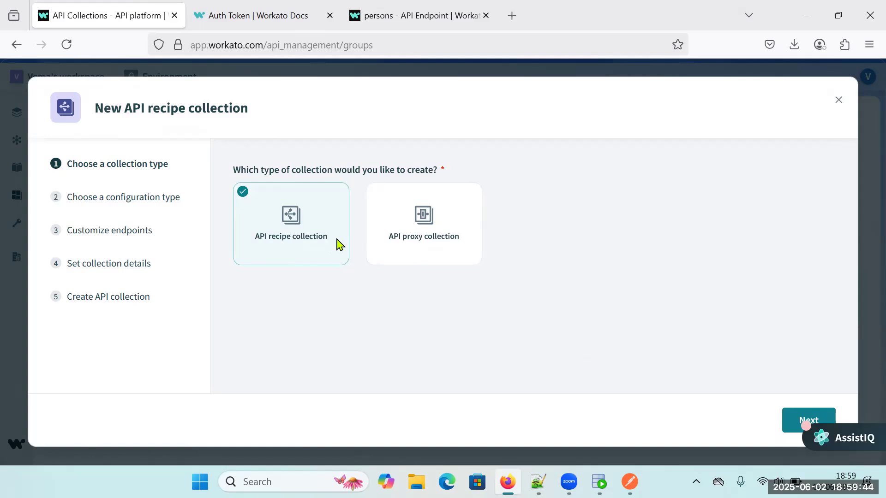
{"action": "left_click", "coordinate": [802, 420]}
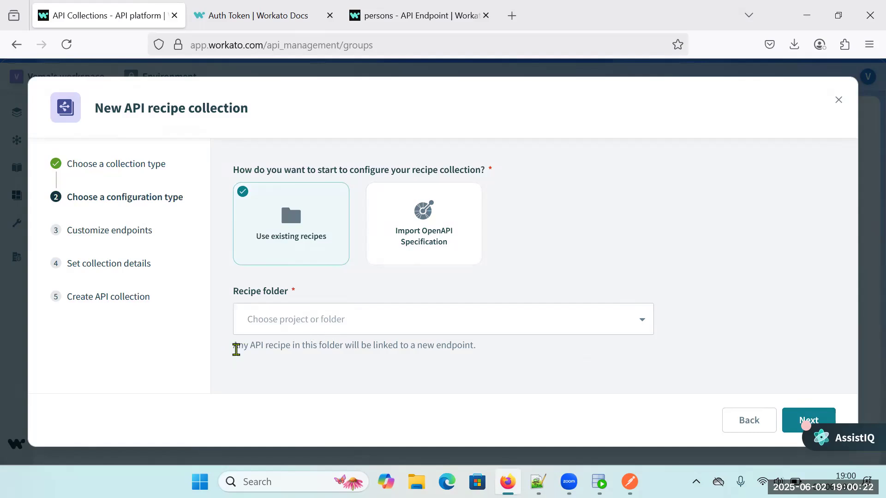
{"action": "left_click_drag", "start_coordinate": [253, 347], "coordinate": [483, 356]}
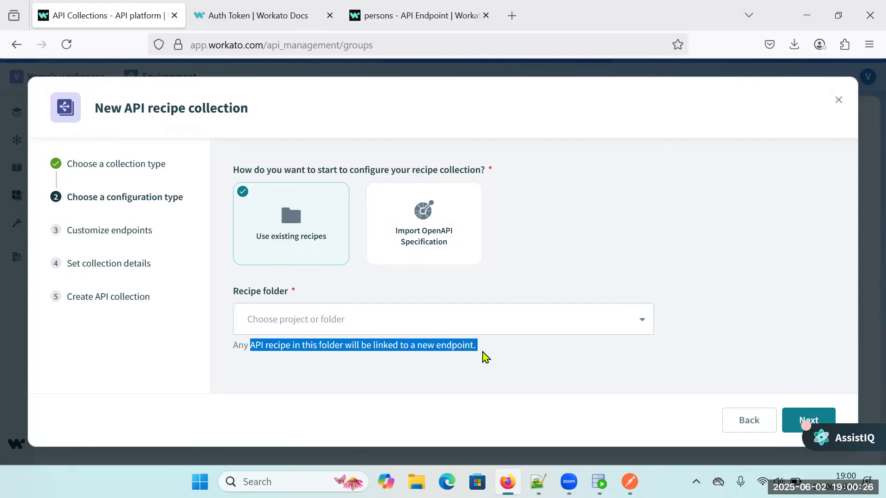
{"action": "left_click", "coordinate": [408, 359]}
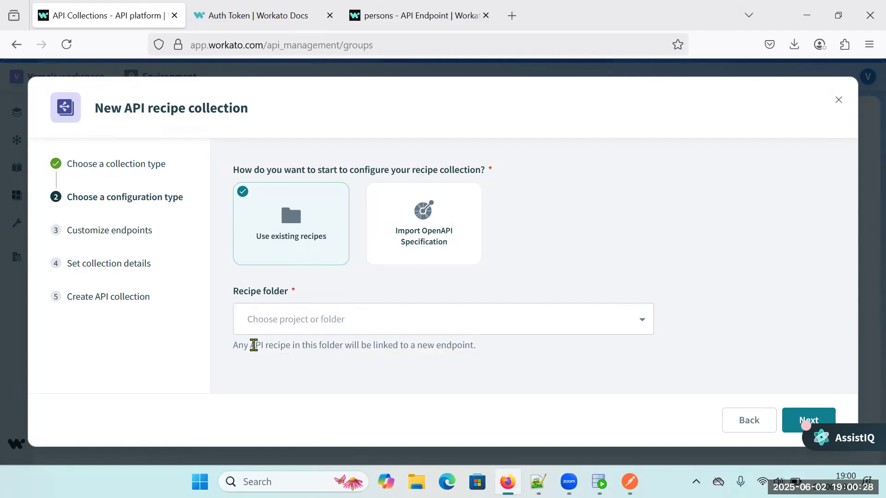
{"action": "left_click_drag", "start_coordinate": [252, 346], "coordinate": [289, 346]}
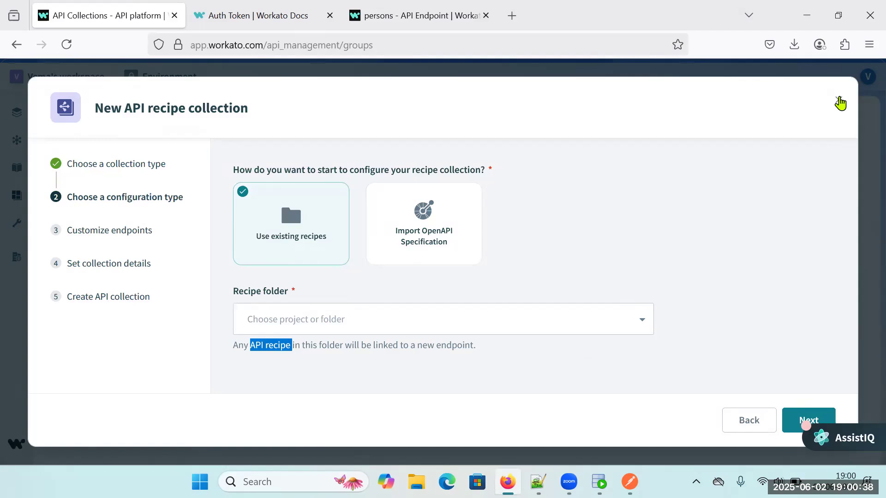
{"action": "left_click", "coordinate": [840, 102]}
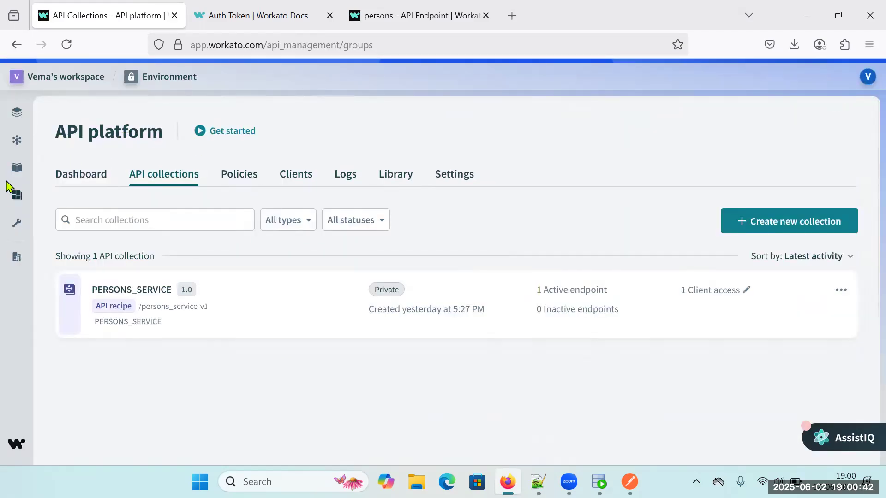
Create a folder named REST_SERVICE in the Examples project
{"action": "mouse_move", "coordinate": [13, 113]}
{"action": "left_click", "coordinate": [56, 115]}
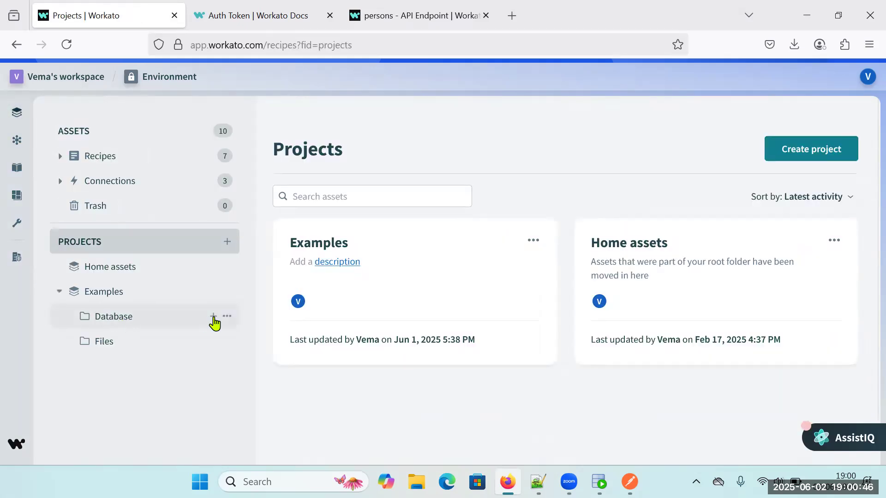
{"action": "left_click", "coordinate": [212, 291]}
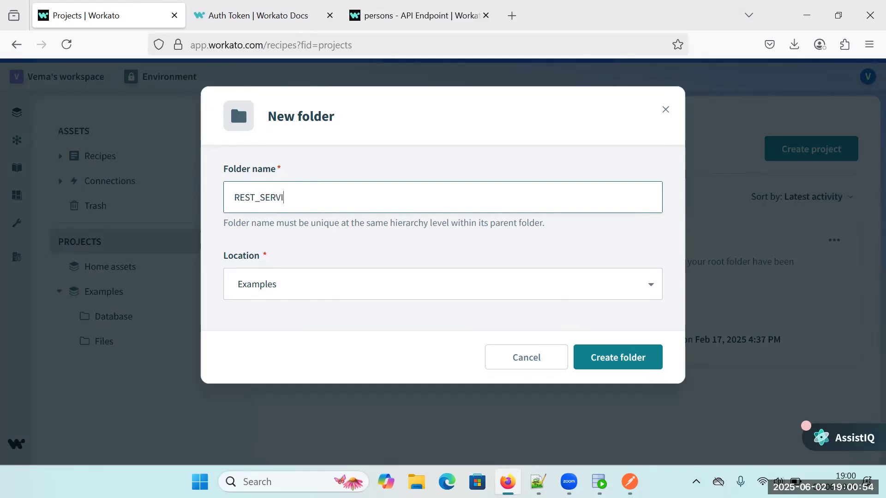
{"action": "left_click", "coordinate": [620, 358]}
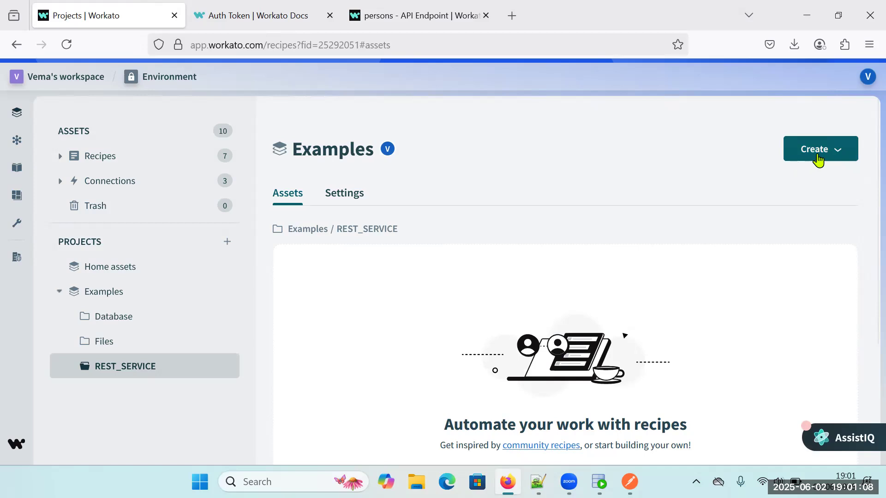
Create a recipe named GET ALL PERSONS in the REST_SERVICE folder with "Build an API endpoint" as its starting point
{"action": "left_click", "coordinate": [817, 157]}
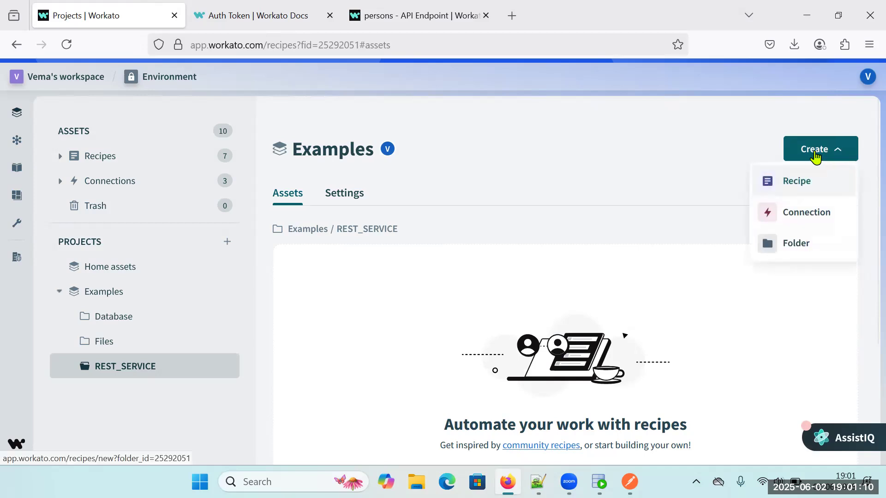
{"action": "left_click", "coordinate": [800, 191]}
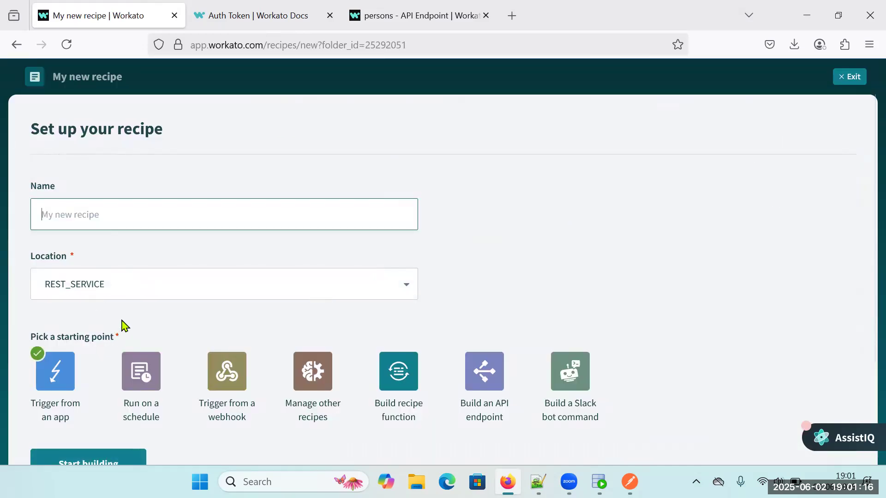
{"action": "scroll", "coordinate": [119, 326], "scroll_direction": "down", "scroll_amount": 3}
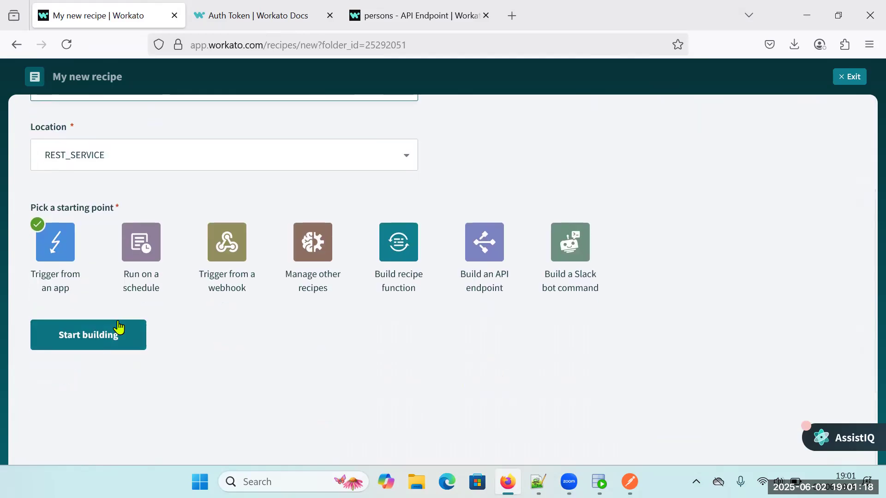
{"action": "left_click", "coordinate": [490, 261]}
{"action": "scroll", "coordinate": [510, 326], "scroll_direction": "up", "scroll_amount": 2}
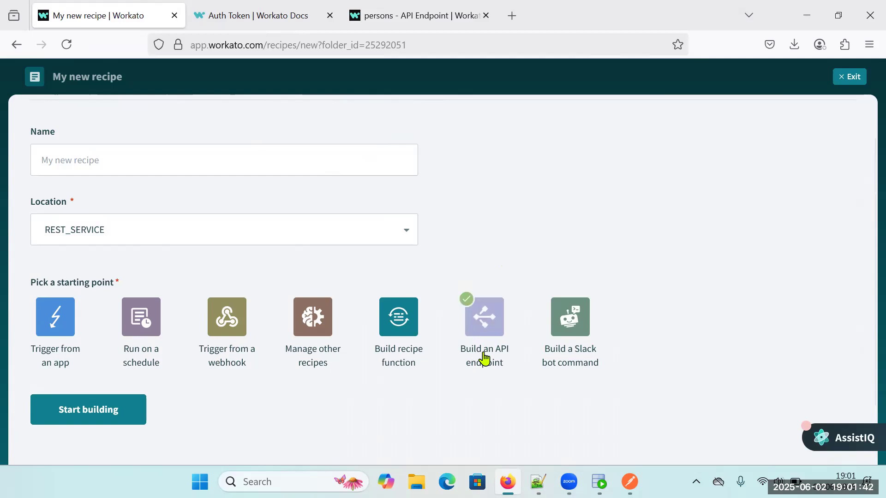
{"action": "left_click", "coordinate": [57, 158]}
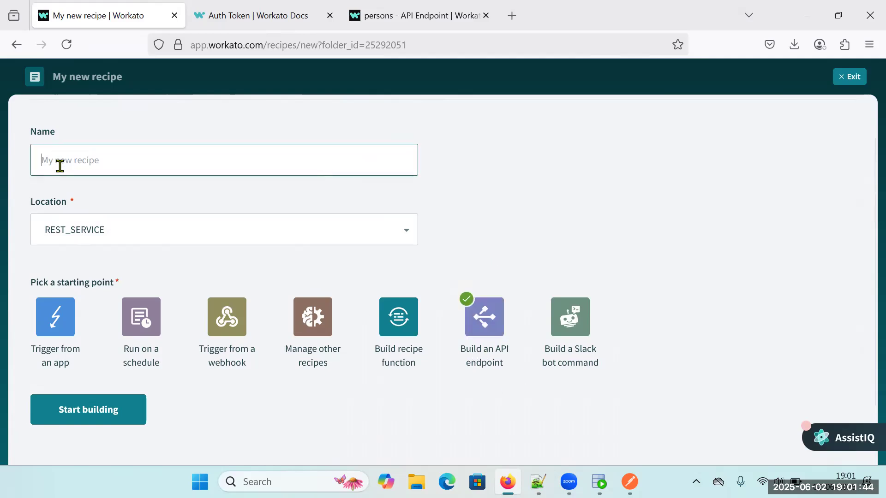
{"action": "type", "text": "GET ALL"}
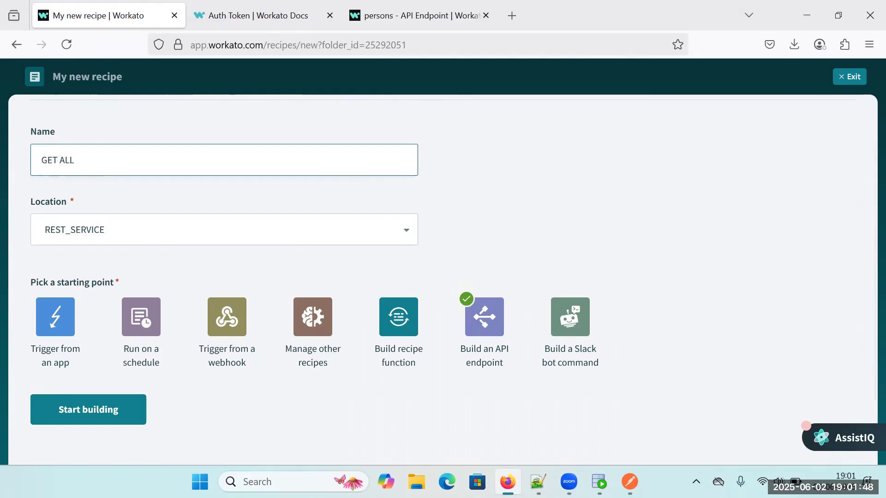
{"action": "type", "text": " PERSONS"}
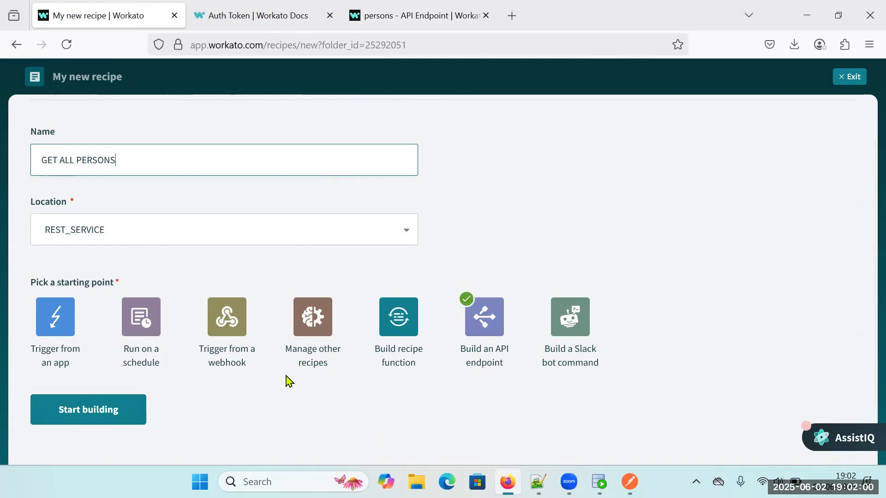
{"action": "left_click", "coordinate": [97, 409]}
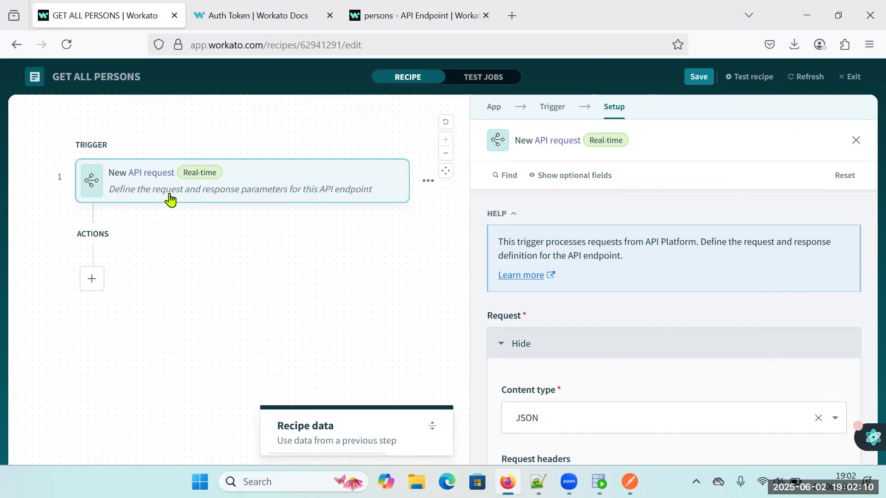
Add an API platform by Workato action that returns an API response after the trigger, and close its setup
{"action": "left_click", "coordinate": [90, 281]}
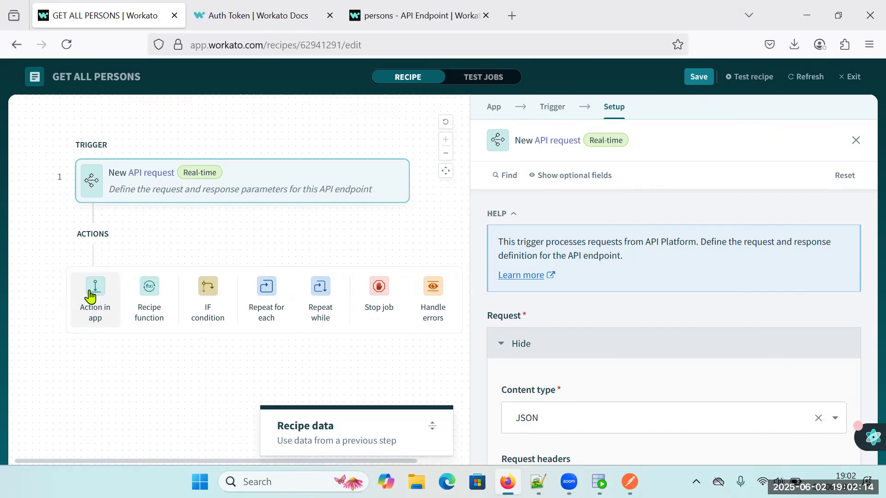
{"action": "left_click", "coordinate": [91, 295]}
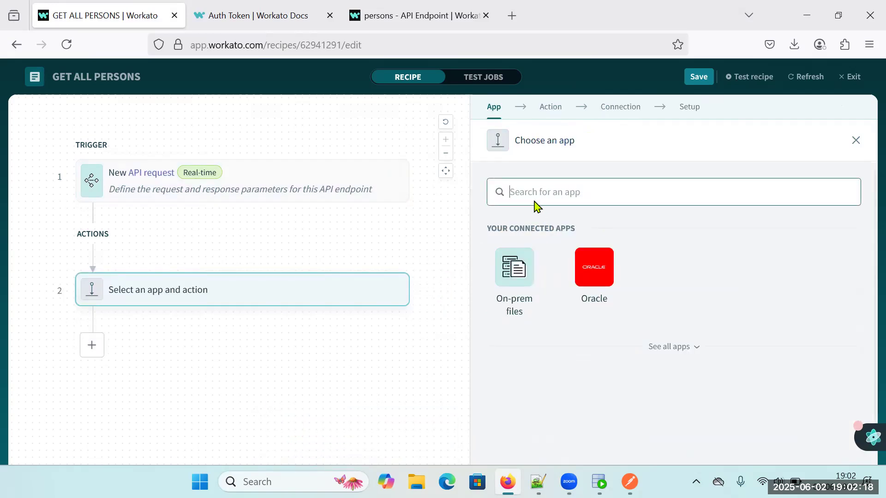
{"action": "type", "text": "API"}
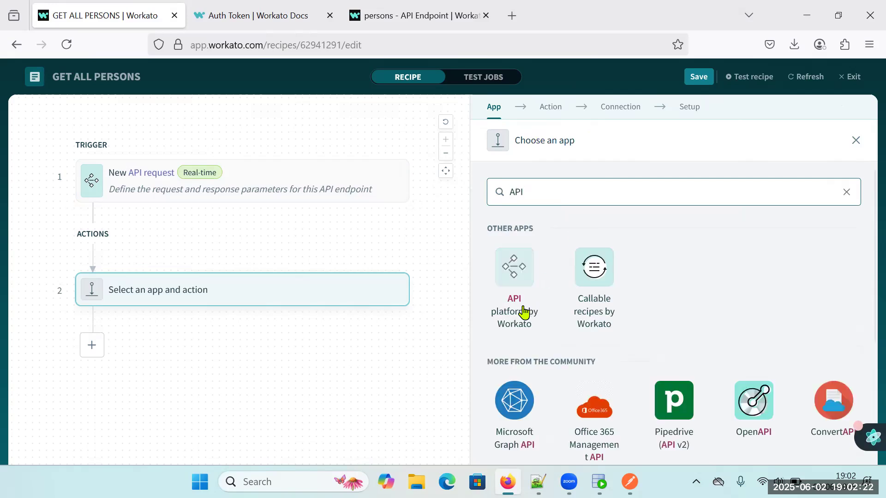
{"action": "left_click", "coordinate": [512, 273]}
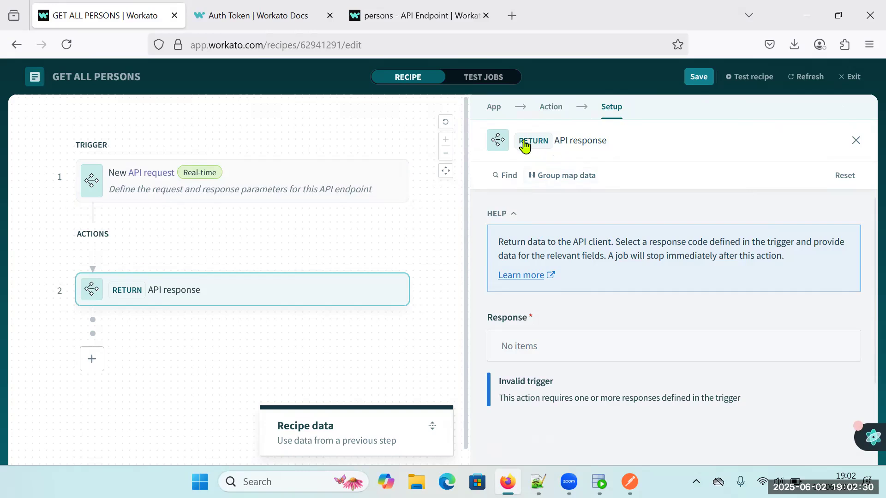
{"action": "scroll", "coordinate": [577, 331], "scroll_direction": "down", "scroll_amount": 2}
{"action": "scroll", "coordinate": [580, 331], "scroll_direction": "down", "scroll_amount": 2}
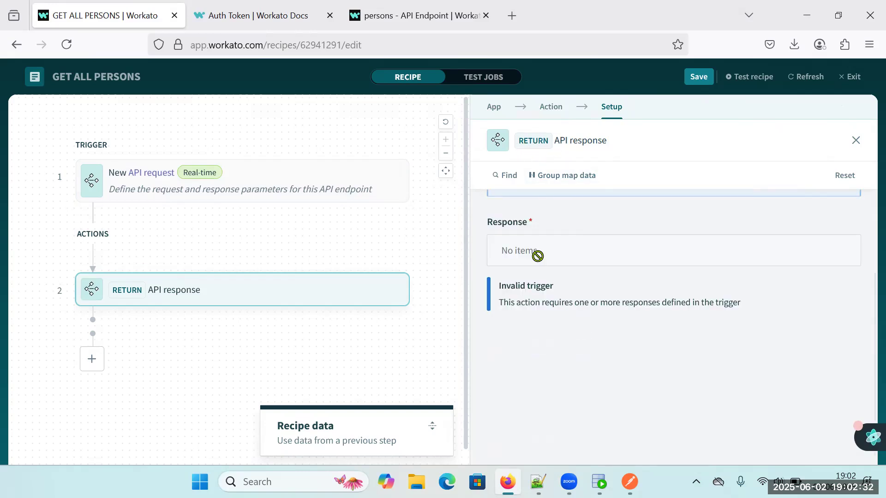
{"action": "scroll", "coordinate": [585, 297], "scroll_direction": "up", "scroll_amount": 3}
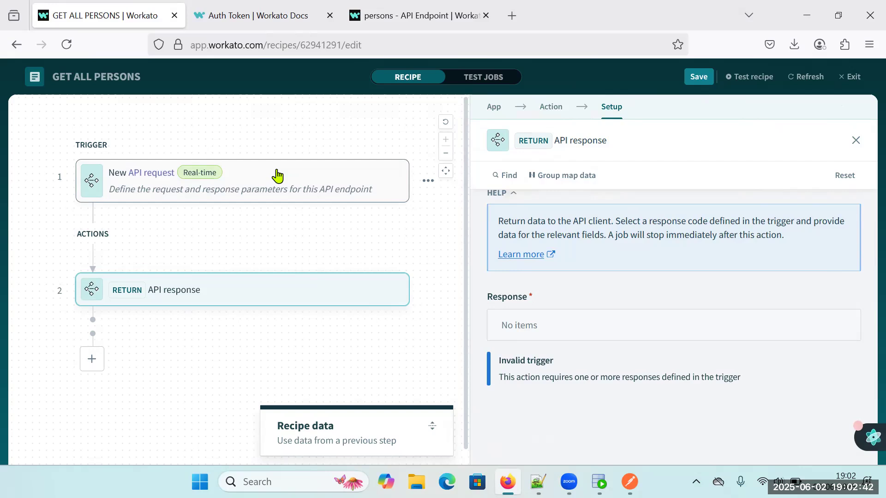
{"action": "left_click", "coordinate": [855, 140]}
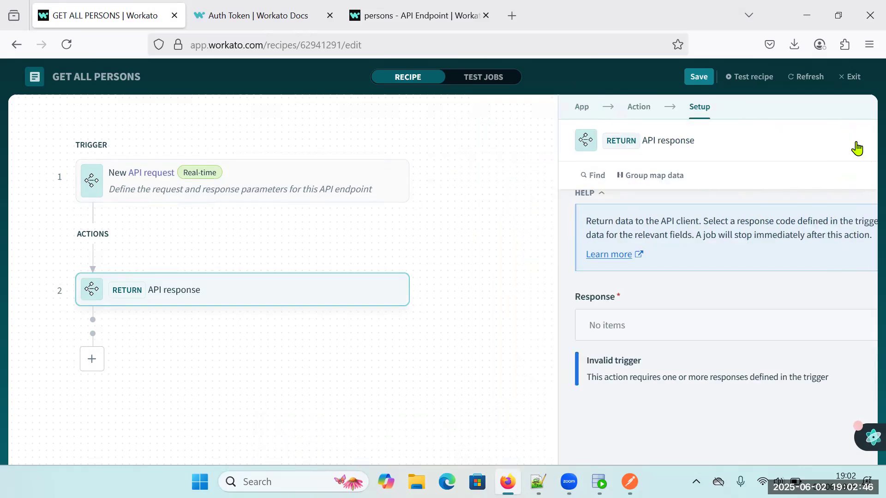
Open the New API request trigger's setup, reduce the page zoom to 80%, and collapse the Request section
{"action": "left_click", "coordinate": [256, 178]}
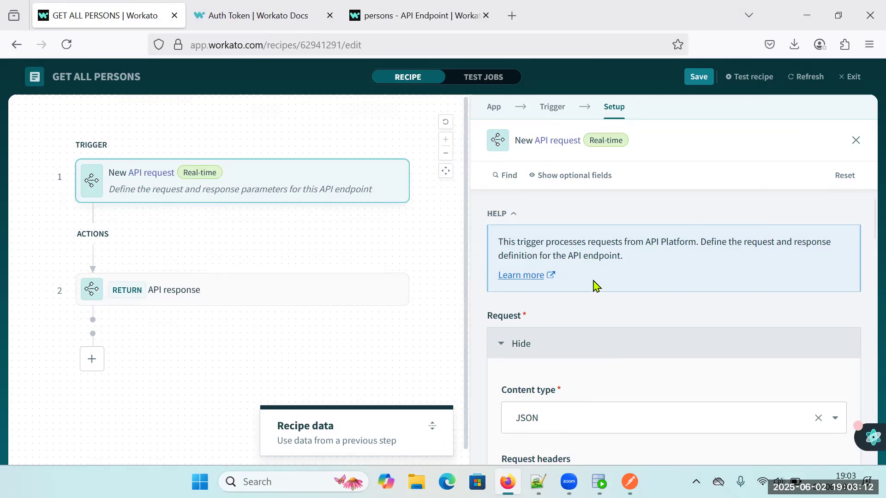
{"action": "scroll", "coordinate": [617, 283], "scroll_direction": "down", "scroll_amount": 2}
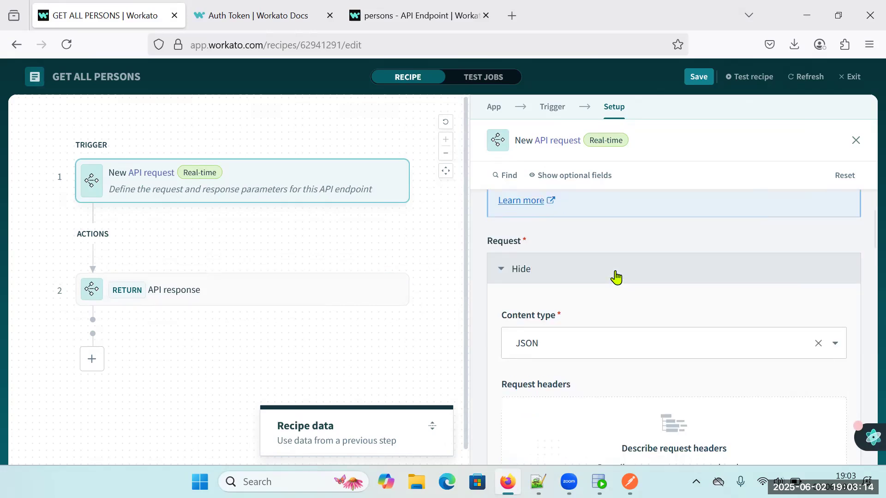
{"action": "scroll", "coordinate": [616, 278], "scroll_direction": "down", "scroll_amount": 2}
{"action": "scroll", "coordinate": [613, 274], "scroll_direction": "up", "scroll_amount": 2}
{"action": "key", "text": "ctrl+minus"}
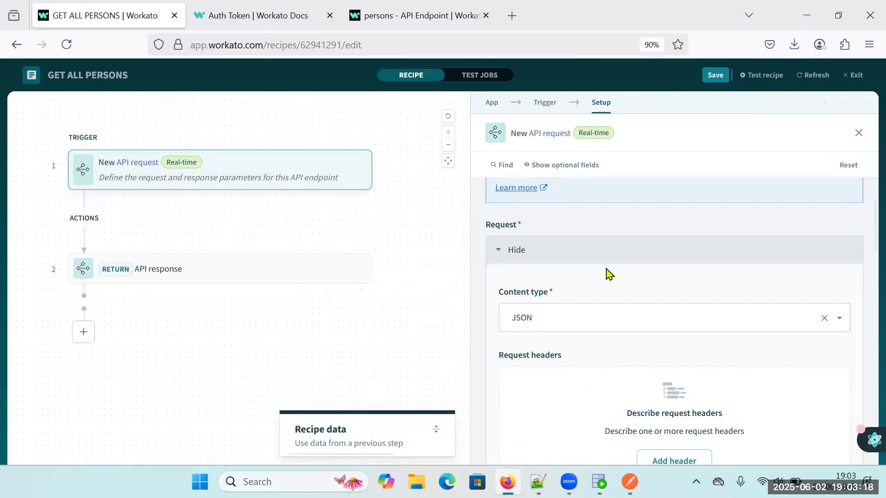
{"action": "key", "text": "ctrl+minus"}
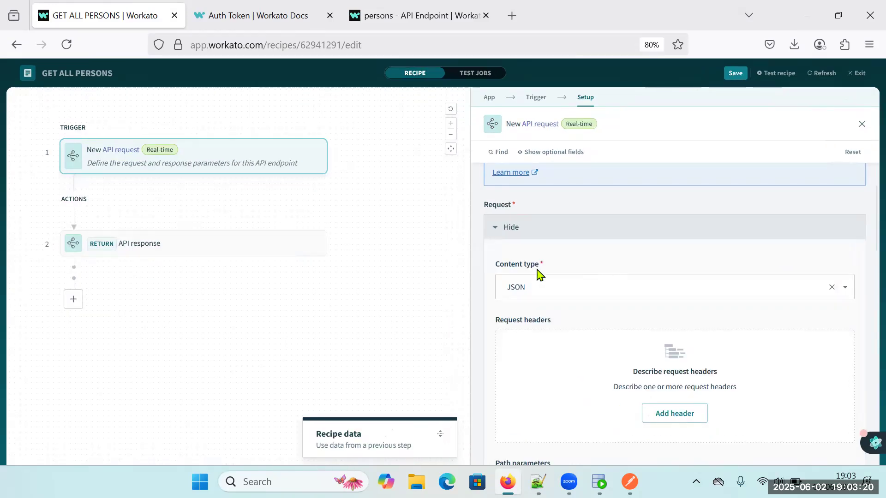
{"action": "left_click", "coordinate": [495, 227]}
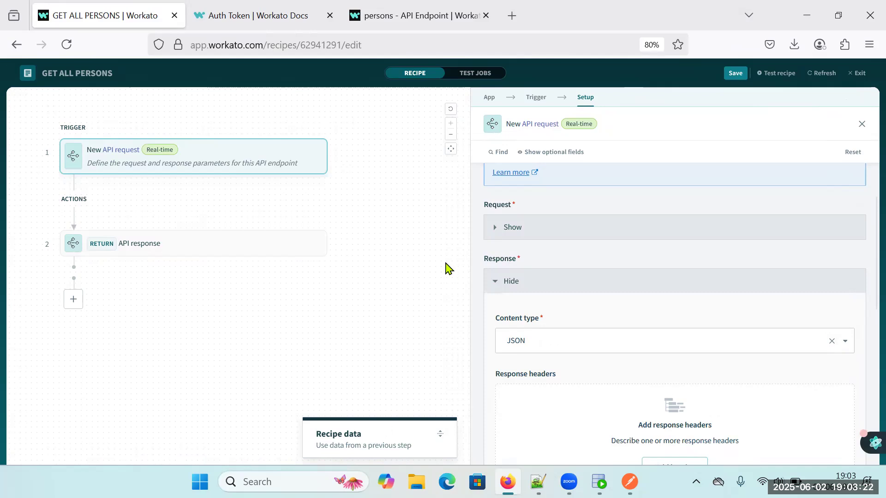
Add a response definition under Responses in the trigger's Response section
{"action": "scroll", "coordinate": [580, 259], "scroll_direction": "up", "scroll_amount": 2}
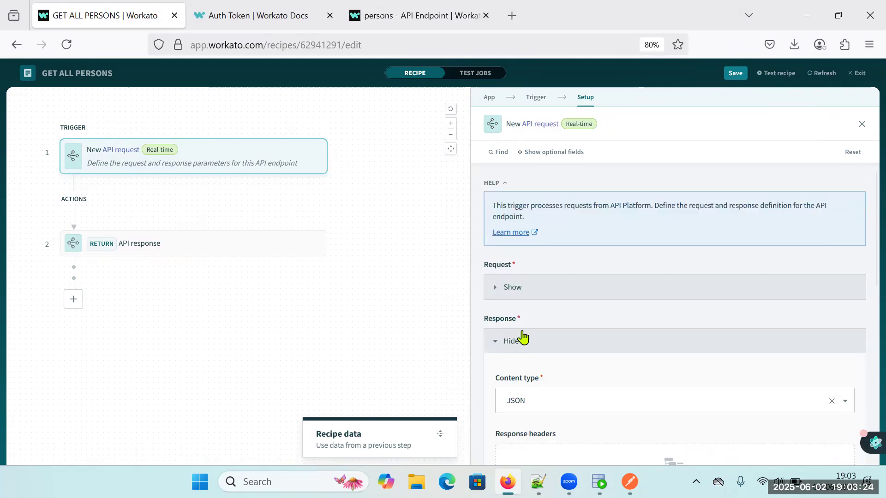
{"action": "scroll", "coordinate": [526, 353], "scroll_direction": "down", "scroll_amount": 2}
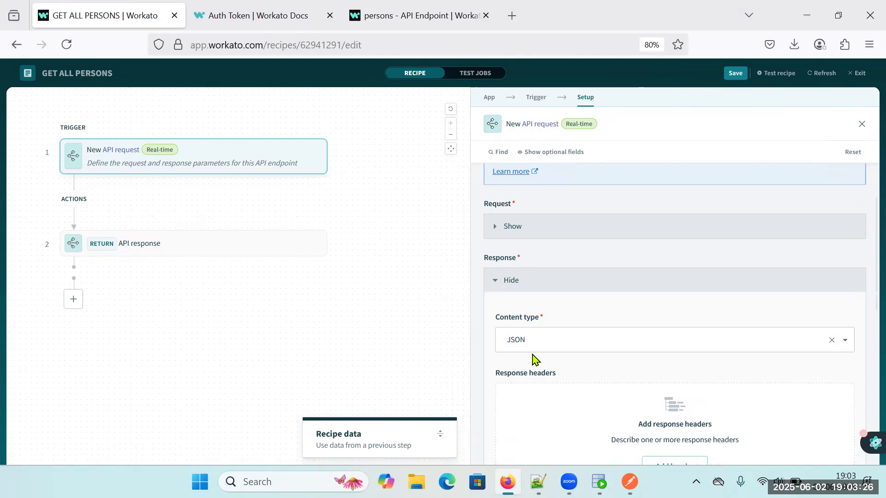
{"action": "scroll", "coordinate": [535, 354], "scroll_direction": "down", "scroll_amount": 2}
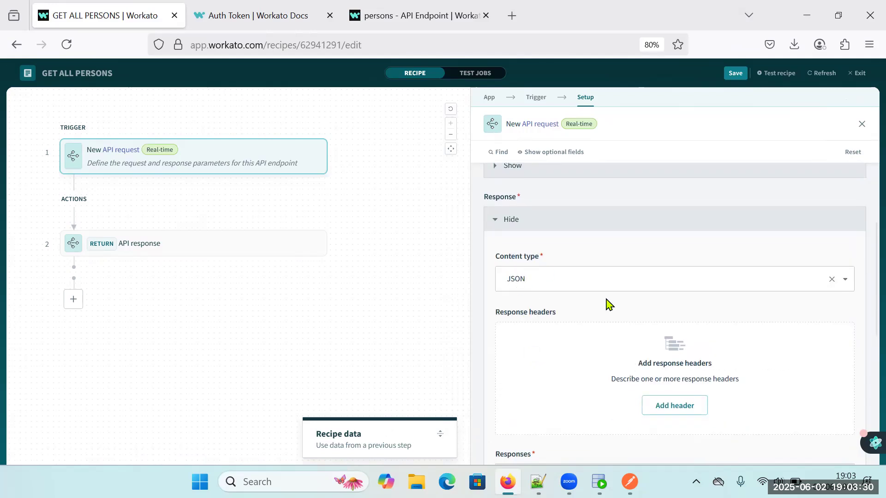
{"action": "scroll", "coordinate": [618, 311], "scroll_direction": "down", "scroll_amount": 1}
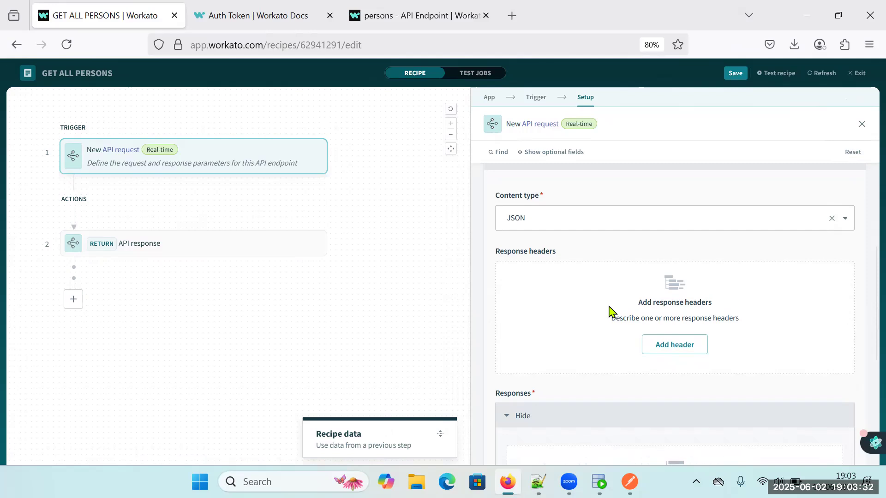
{"action": "scroll", "coordinate": [600, 313], "scroll_direction": "down", "scroll_amount": 1}
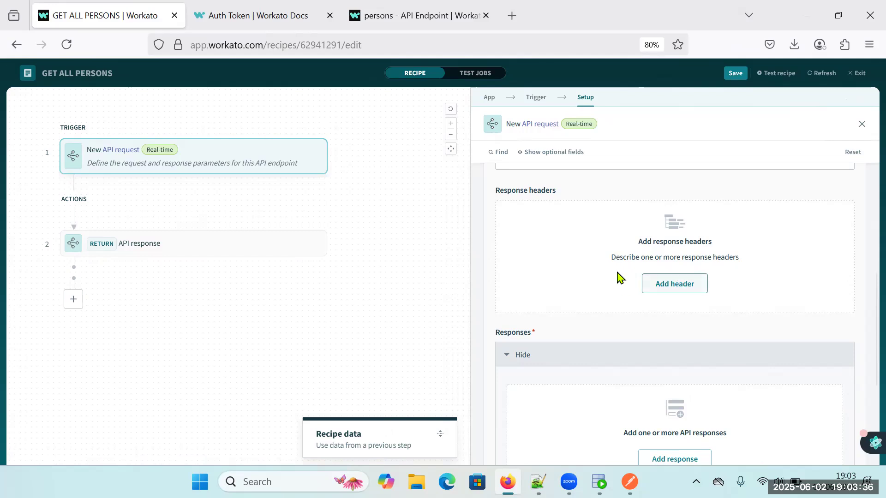
{"action": "scroll", "coordinate": [595, 295], "scroll_direction": "down", "scroll_amount": 2}
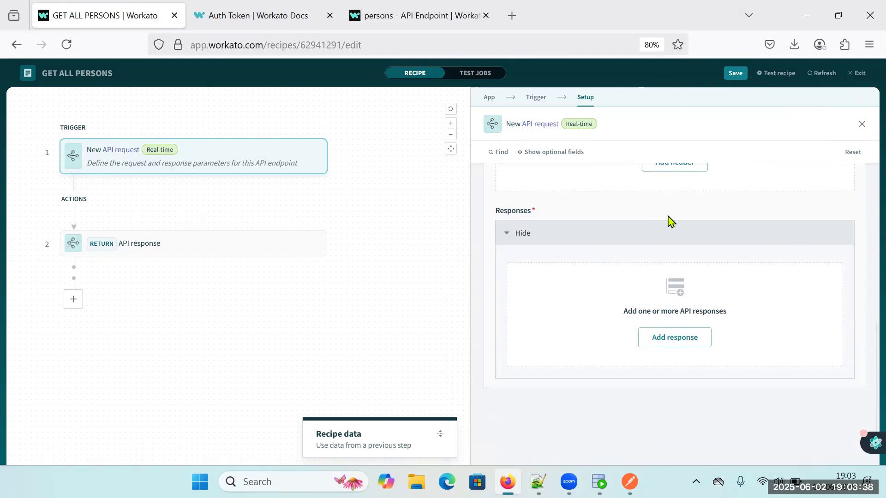
{"action": "scroll", "coordinate": [669, 222], "scroll_direction": "up", "scroll_amount": 1}
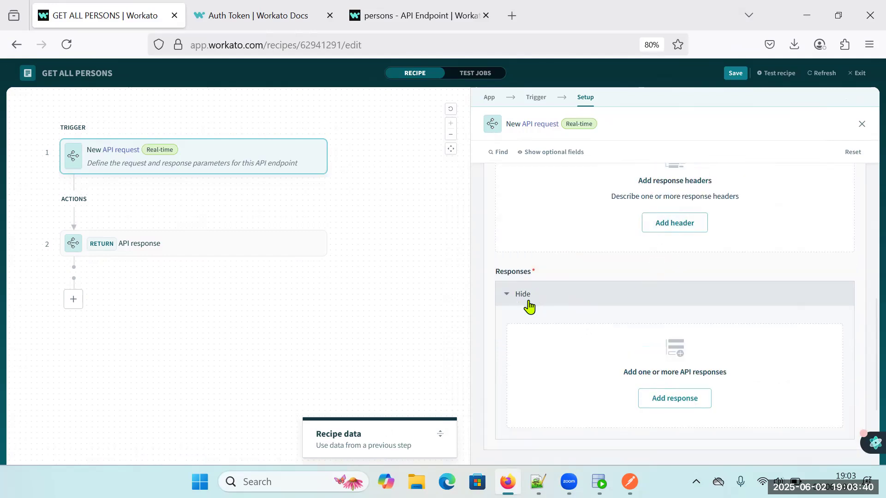
{"action": "scroll", "coordinate": [674, 391], "scroll_direction": "down", "scroll_amount": 1}
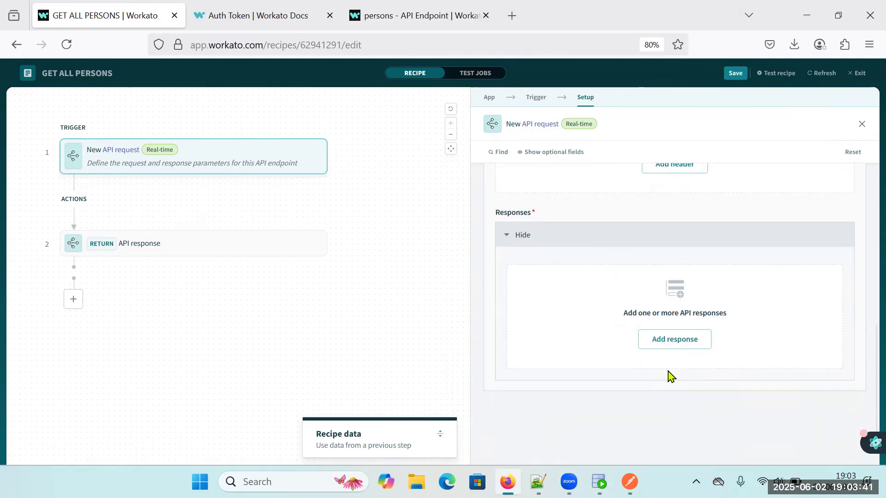
{"action": "left_click", "coordinate": [677, 343]}
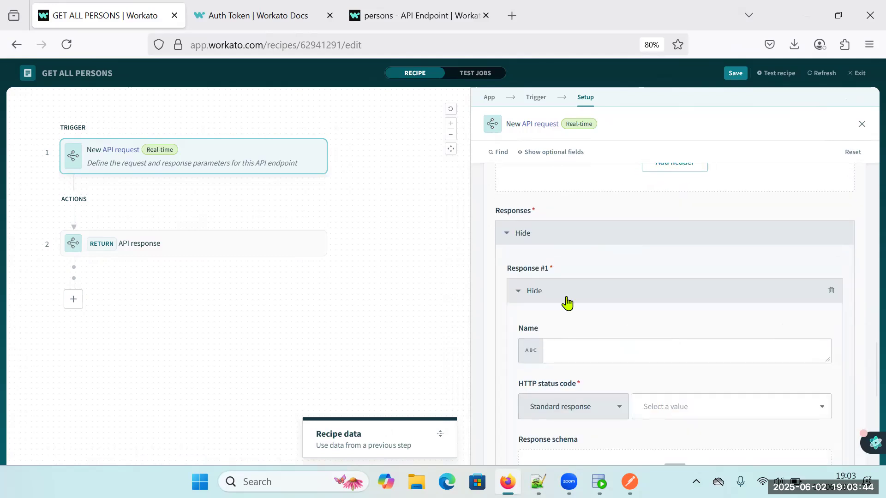
Set Response #1's HTTP status code to 200 - OK and name the response SUCCESS RESPONSE 200
{"action": "triple_click", "coordinate": [550, 266]}
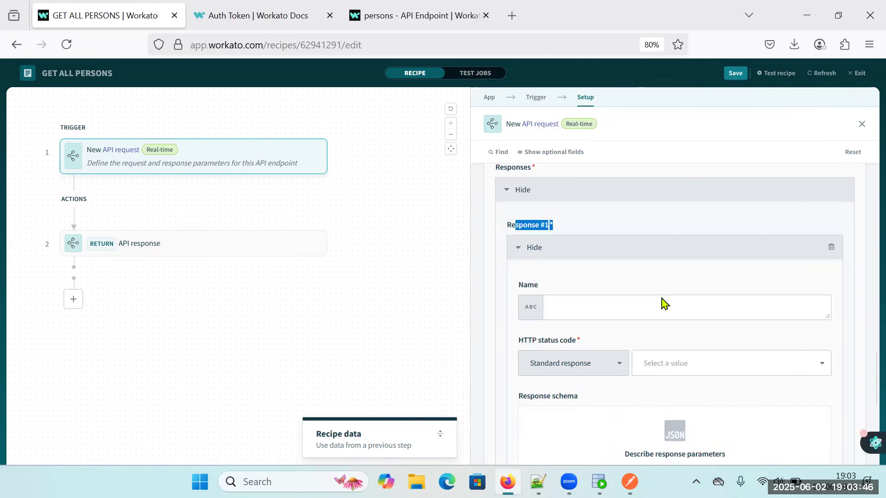
{"action": "scroll", "coordinate": [664, 303], "scroll_direction": "down", "scroll_amount": 2}
{"action": "scroll", "coordinate": [679, 429], "scroll_direction": "down", "scroll_amount": 2}
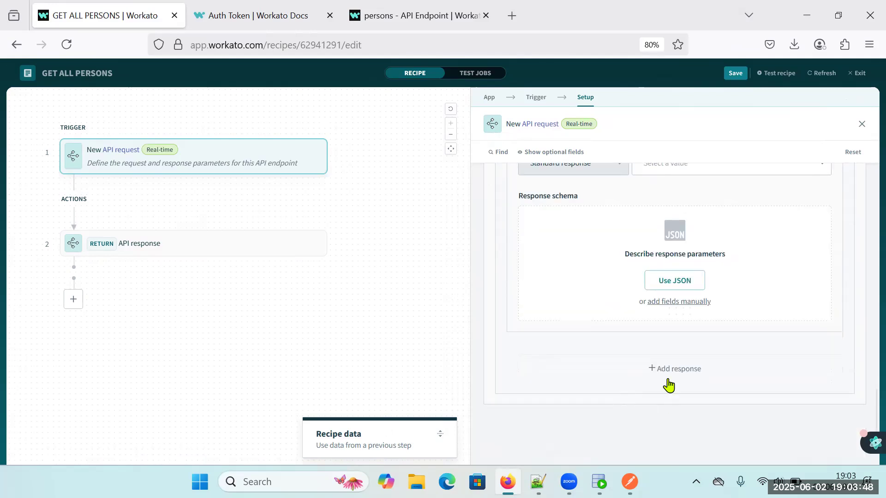
{"action": "scroll", "coordinate": [660, 378], "scroll_direction": "up", "scroll_amount": 3}
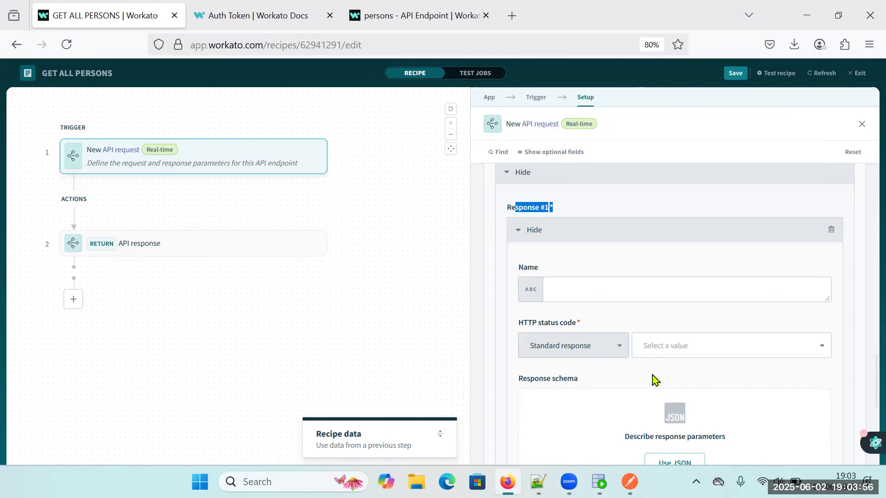
{"action": "left_click", "coordinate": [695, 349]}
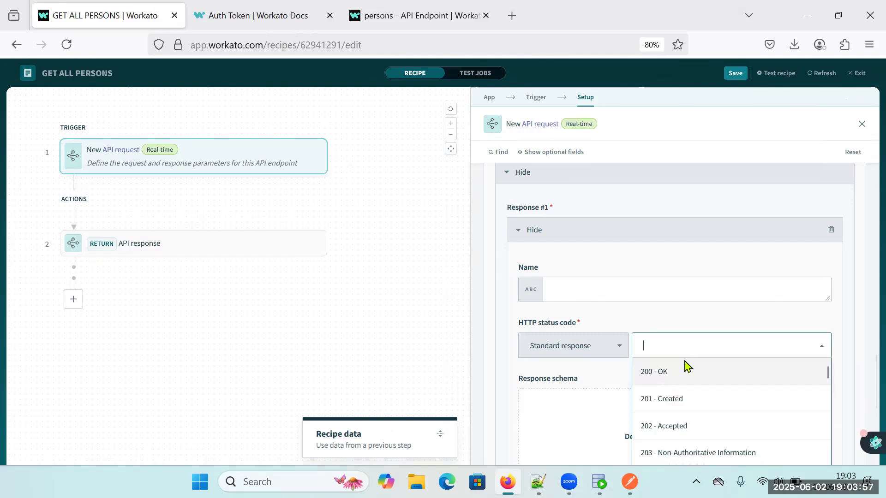
{"action": "left_click", "coordinate": [664, 374]}
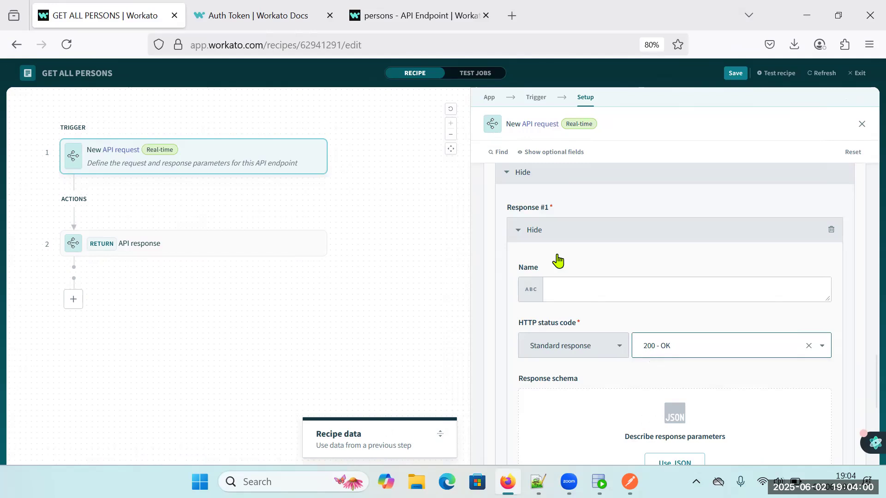
{"action": "left_click", "coordinate": [588, 291]}
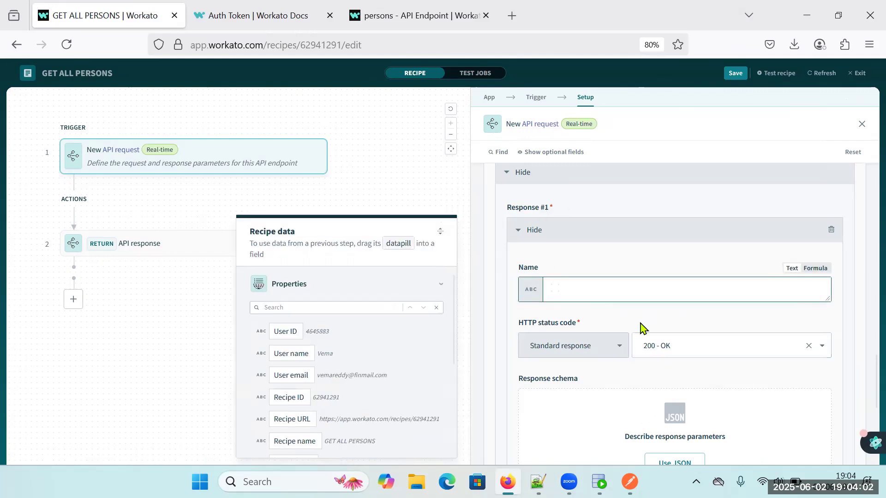
{"action": "type", "text": "SUCCESSRESPONSE 200"}
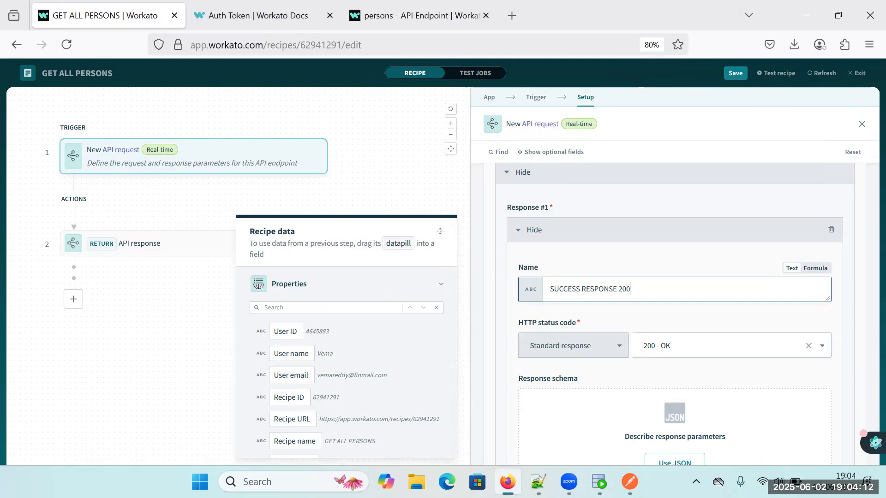
Start a manual response schema field named persons with data type List, consulting the JSON sample in Notepad++
{"action": "scroll", "coordinate": [808, 353], "scroll_direction": "down", "scroll_amount": 2}
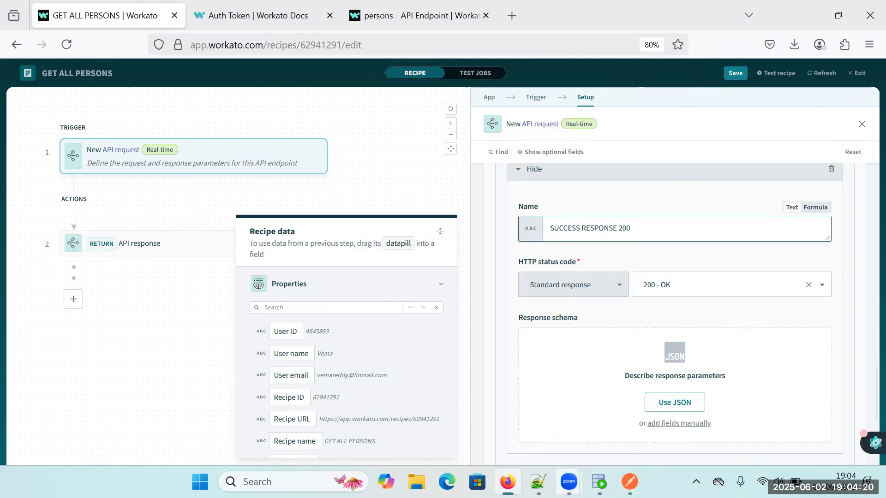
{"action": "key", "text": "alt+Tab"}
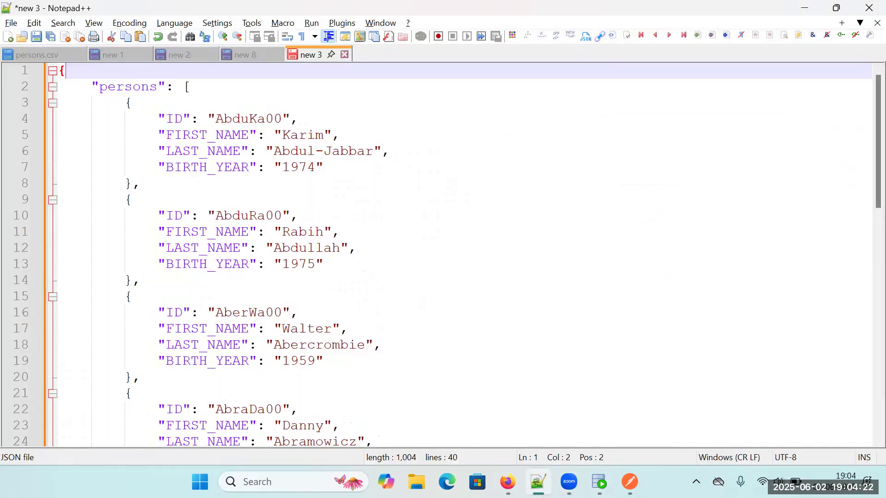
{"action": "key", "text": "alt+Tab"}
{"action": "left_click", "coordinate": [671, 428]}
{"action": "left_click", "coordinate": [671, 425]}
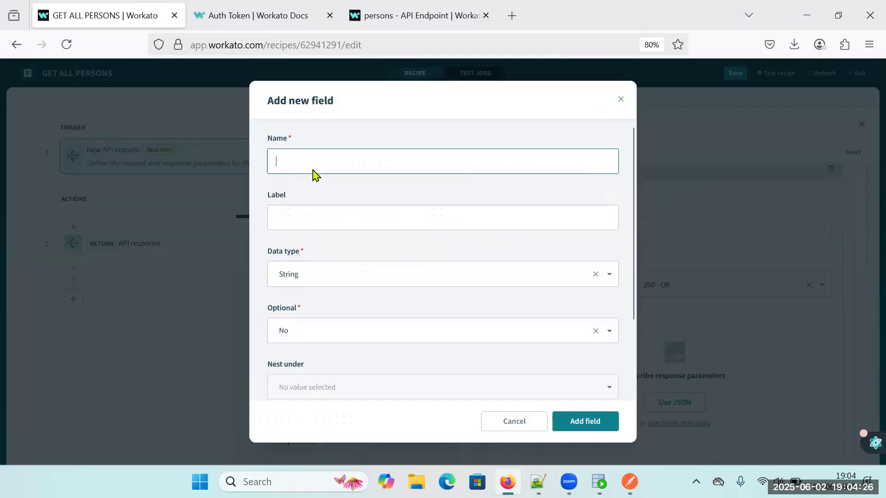
{"action": "type", "text": "Per"}
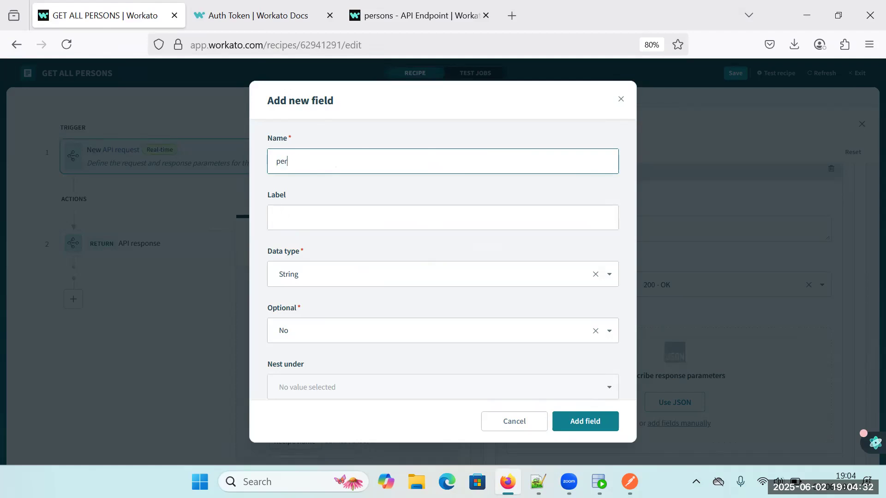
{"action": "left_click", "coordinate": [297, 275]}
{"action": "scroll", "coordinate": [286, 440], "scroll_direction": "down", "scroll_amount": 2}
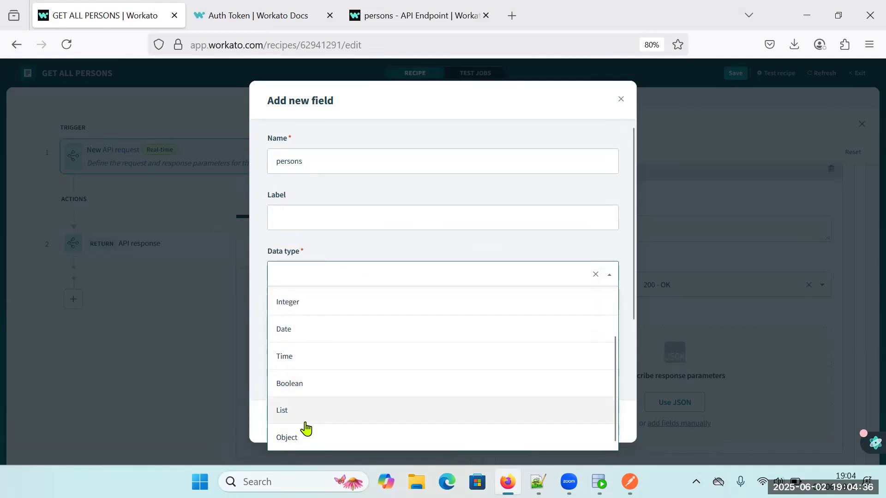
{"action": "left_click", "coordinate": [295, 417]}
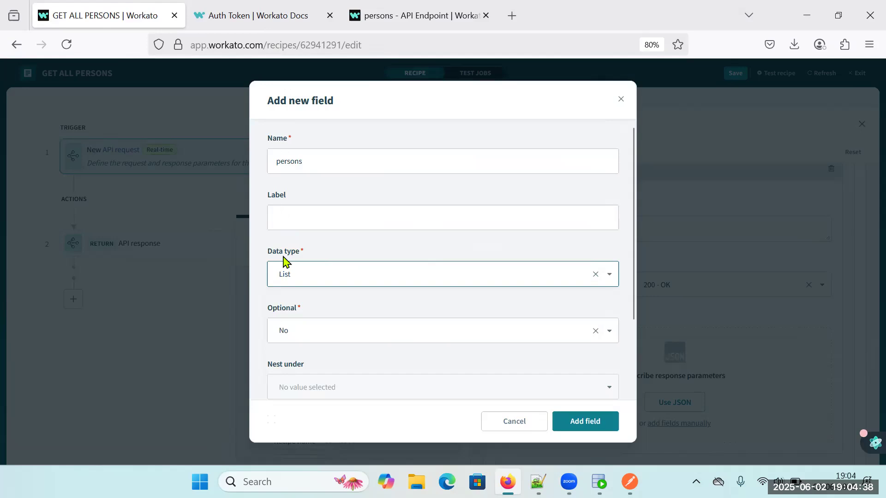
Label the new field persons, matching the key in the Notepad++ JSON sample, and add it to the response schema
{"action": "left_click", "coordinate": [308, 223]}
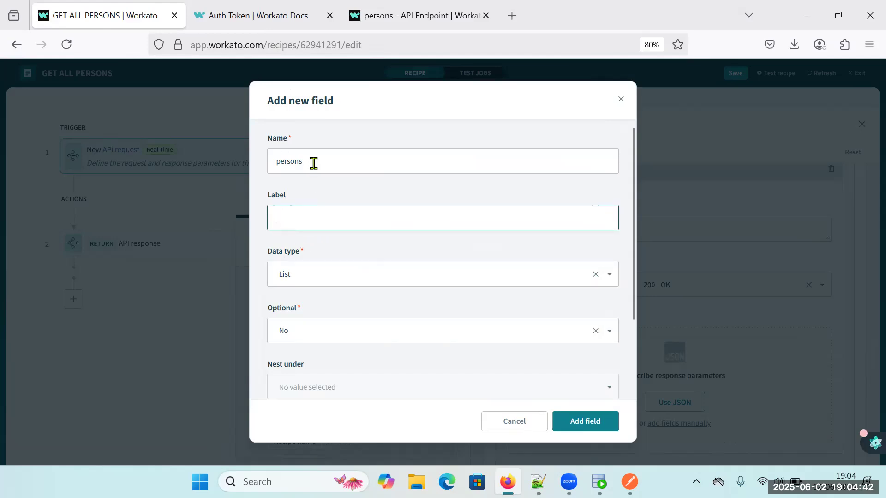
{"action": "left_click_drag", "start_coordinate": [314, 163], "coordinate": [233, 159]}
{"action": "key", "text": "ctrl+c"}
{"action": "left_click", "coordinate": [283, 219]}
{"action": "key", "text": "ctrl+v"}
{"action": "left_click", "coordinate": [539, 482]}
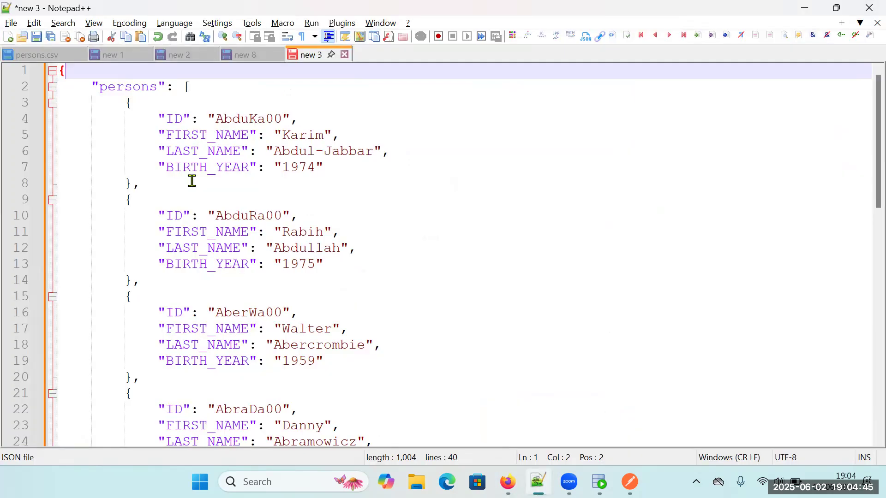
{"action": "double_click", "coordinate": [147, 92]}
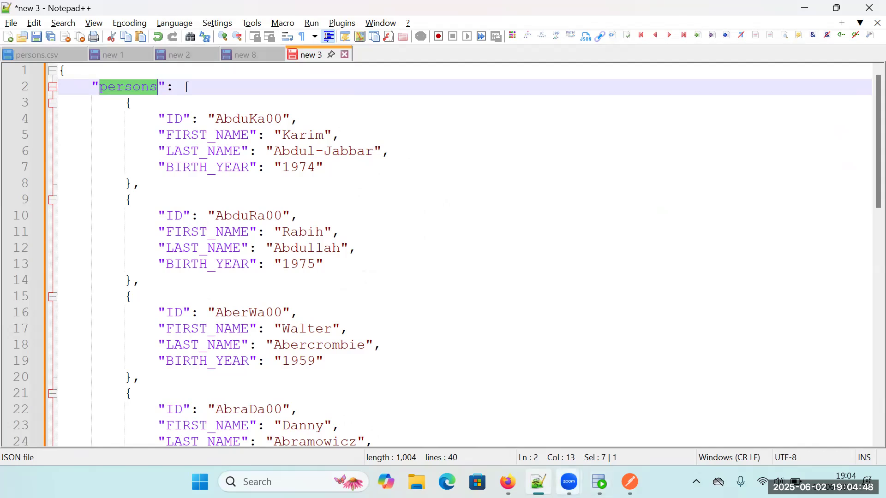
{"action": "left_click", "coordinate": [507, 482]}
{"action": "scroll", "coordinate": [450, 306], "scroll_direction": "down", "scroll_amount": 2}
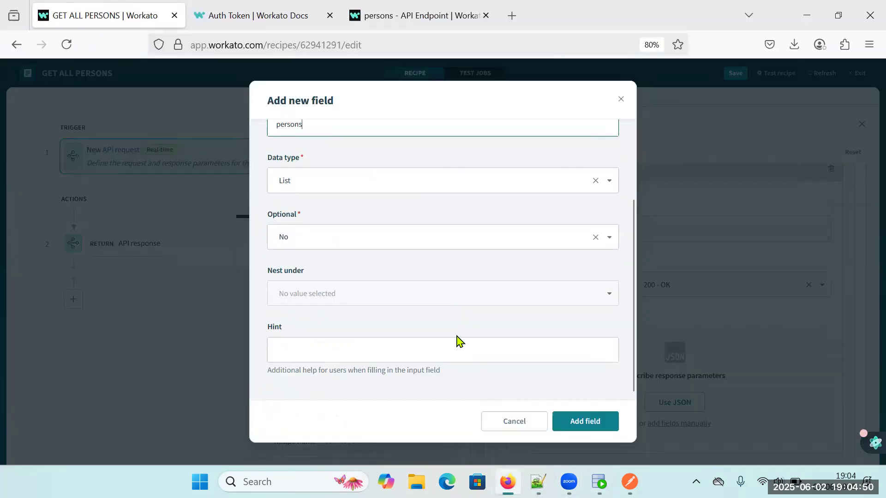
{"action": "left_click", "coordinate": [585, 422]}
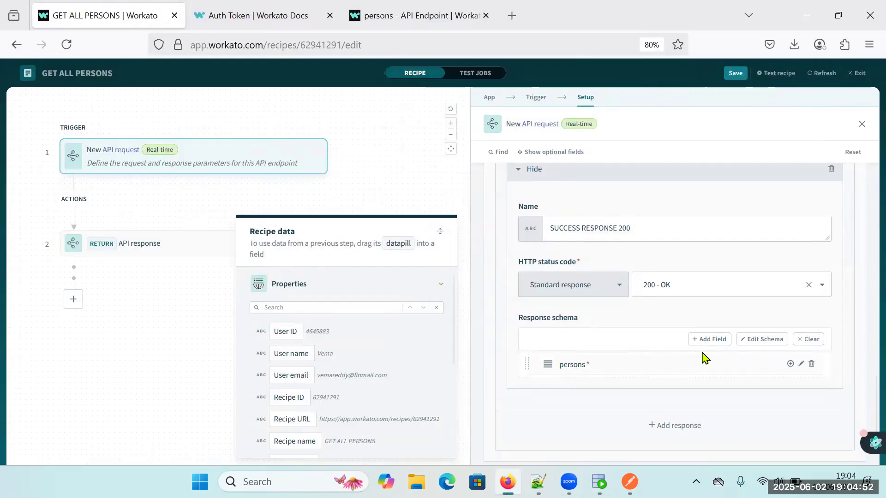
Add a String field with name and label ID to the response schema and nest it under persons
{"action": "left_click", "coordinate": [713, 342]}
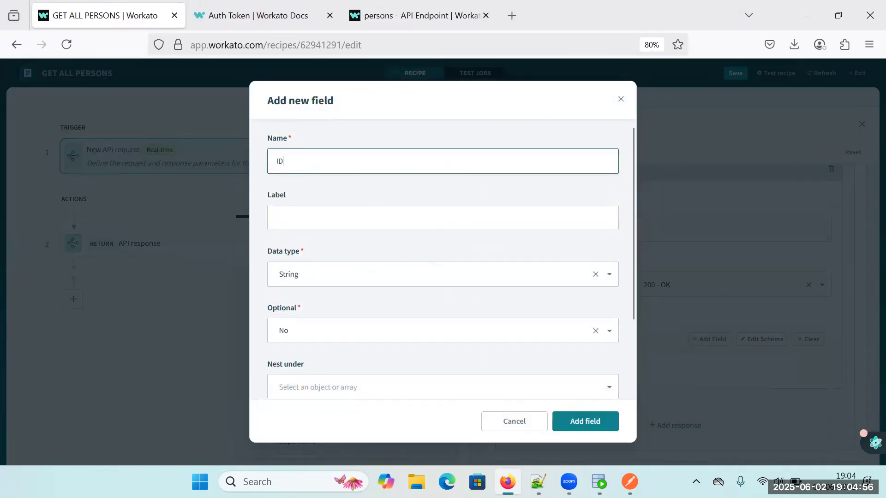
{"action": "left_click_drag", "start_coordinate": [317, 161], "coordinate": [228, 156]}
{"action": "key", "text": "ctrl+c"}
{"action": "left_click", "coordinate": [315, 212]}
{"action": "key", "text": "ctrl+v"}
{"action": "scroll", "coordinate": [428, 289], "scroll_direction": "down", "scroll_amount": 2}
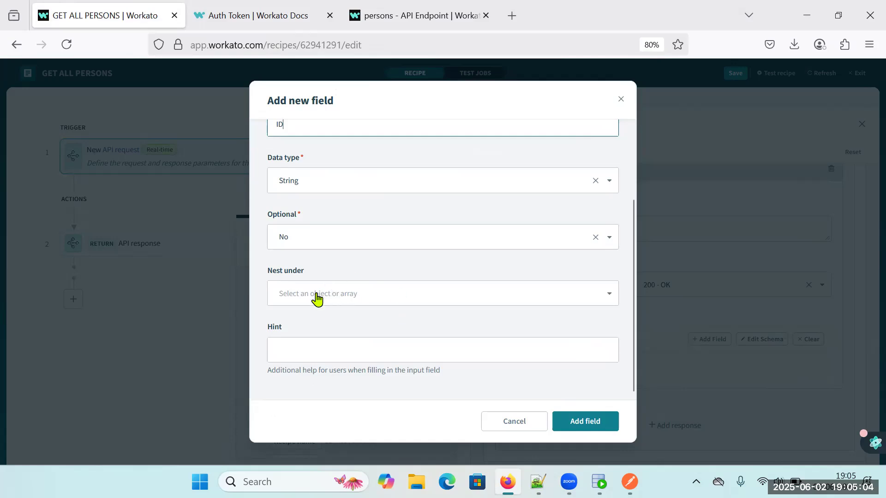
{"action": "left_click", "coordinate": [602, 423]}
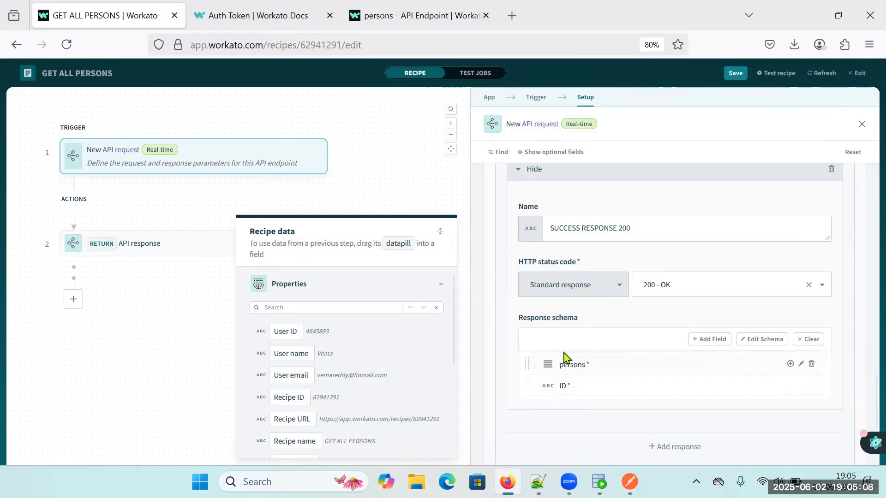
{"action": "left_click_drag", "start_coordinate": [527, 390], "coordinate": [559, 368]}
Add a String field with name and label FIRST_NAME to the response schema, nested under persons
{"action": "left_click", "coordinate": [706, 342]}
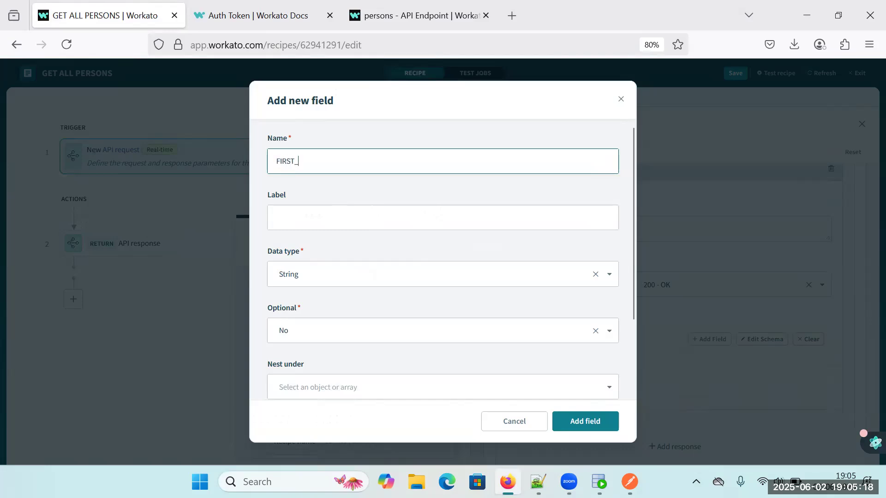
{"action": "key", "text": "ctrl+a"}
{"action": "key", "text": "ctrl+c"}
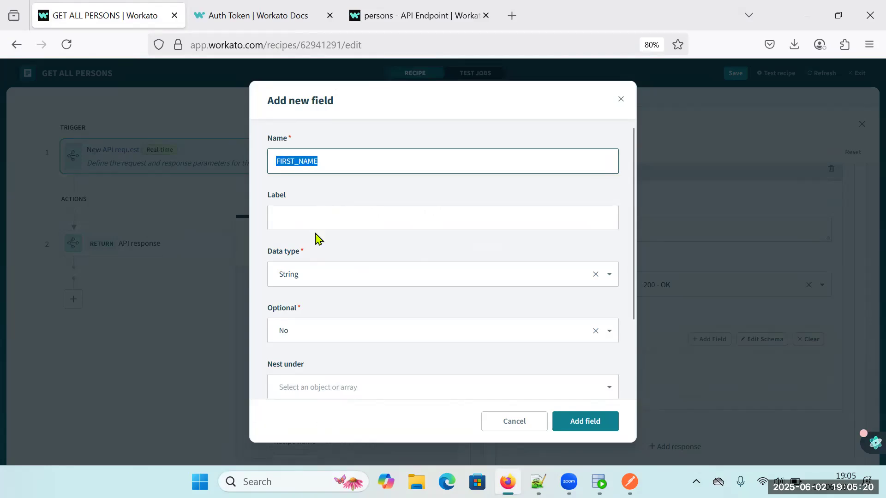
{"action": "left_click", "coordinate": [296, 217]}
{"action": "key", "text": "ctrl+v"}
{"action": "scroll", "coordinate": [321, 291], "scroll_direction": "down", "scroll_amount": 3}
{"action": "left_click", "coordinate": [326, 294]}
{"action": "left_click", "coordinate": [314, 327]}
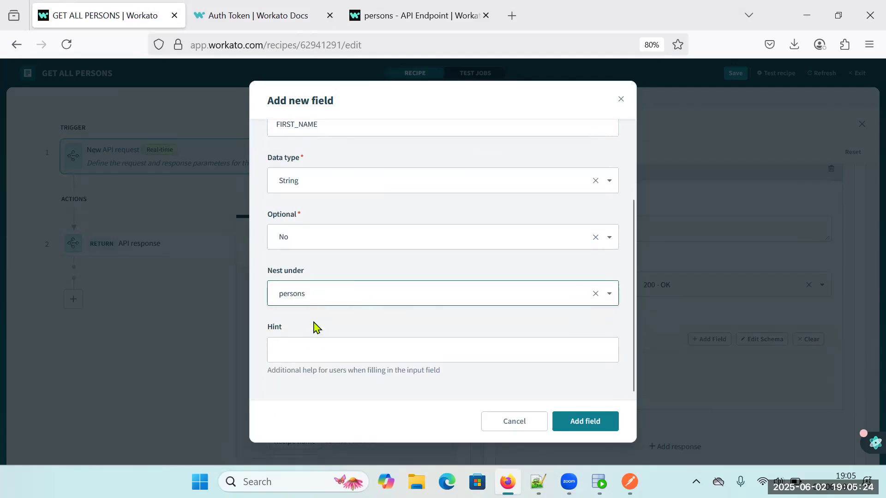
{"action": "left_click", "coordinate": [585, 422]}
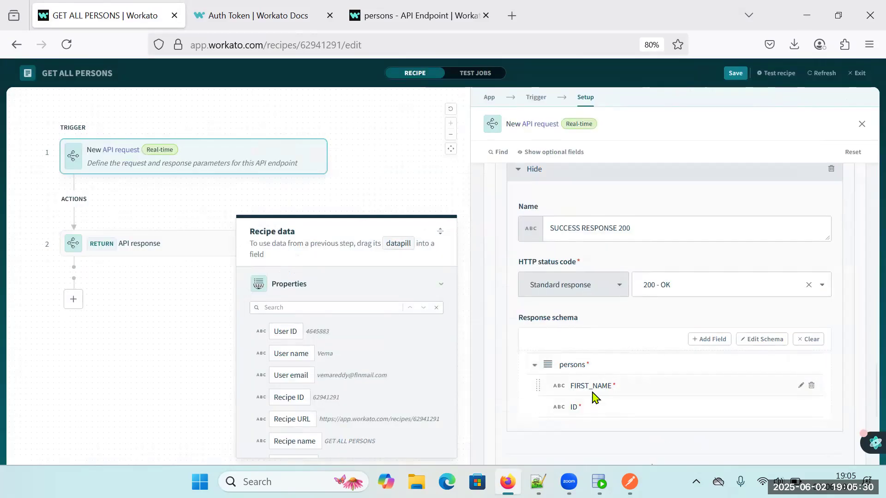
Add a String field with name and label LAST_NAME to the response schema, nested under persons, and close the trigger setup
{"action": "left_click", "coordinate": [720, 343]}
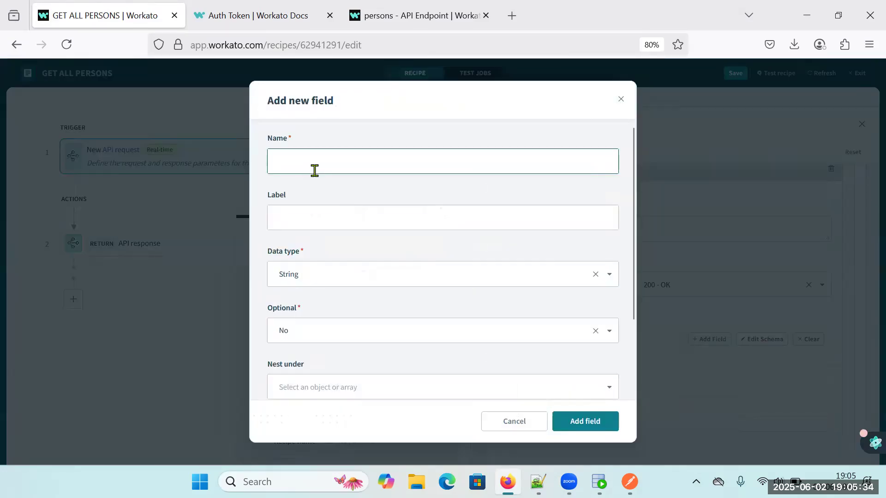
{"action": "type", "text": "LAST_NAME"}
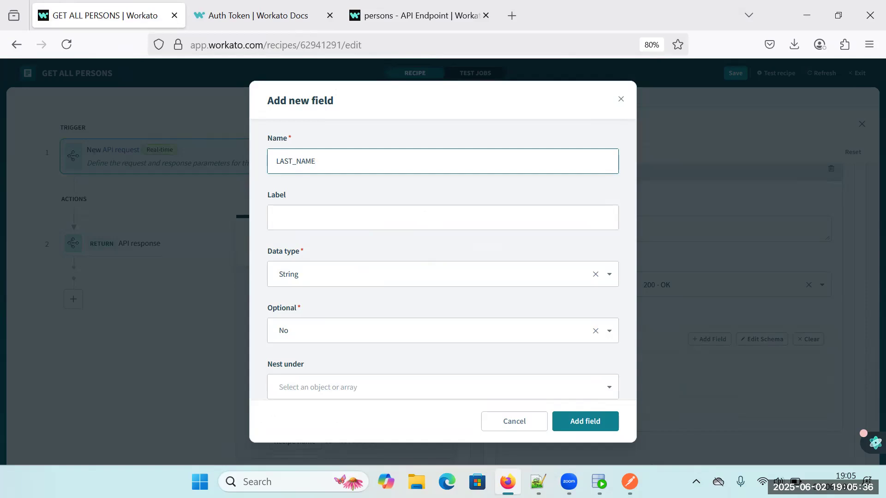
{"action": "key", "text": "ctrl+a"}
{"action": "left_click", "coordinate": [353, 211]}
{"action": "key", "text": "ctrl+v"}
{"action": "scroll", "coordinate": [328, 303], "scroll_direction": "down", "scroll_amount": 2}
{"action": "left_click", "coordinate": [328, 302]}
{"action": "left_click", "coordinate": [318, 320]}
{"action": "left_click", "coordinate": [599, 427]}
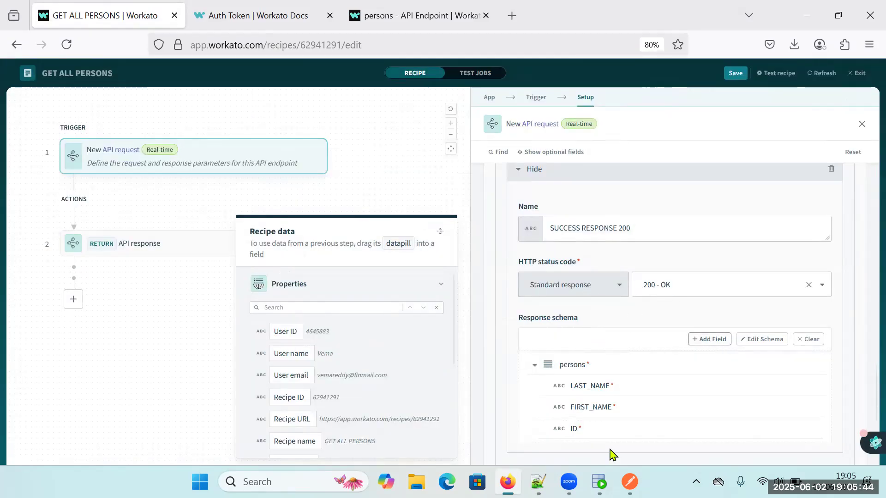
{"action": "scroll", "coordinate": [699, 313], "scroll_direction": "up", "scroll_amount": 4}
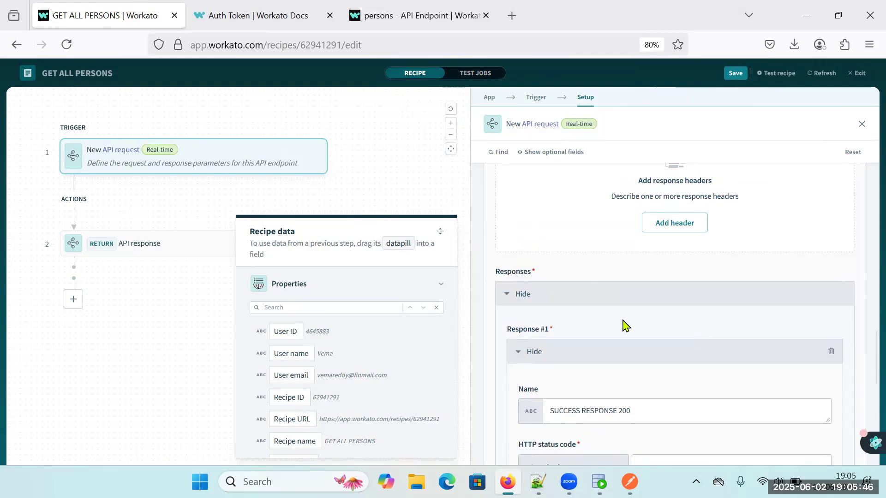
{"action": "scroll", "coordinate": [633, 332], "scroll_direction": "down", "scroll_amount": 3}
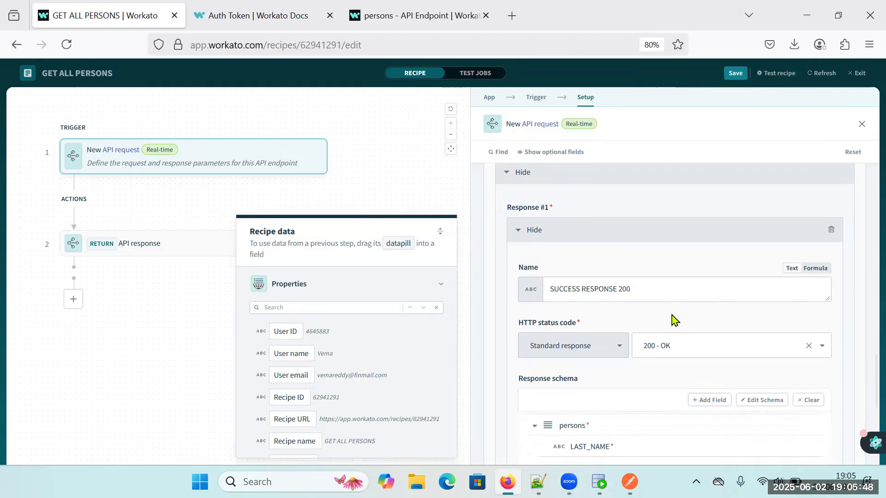
{"action": "scroll", "coordinate": [662, 339], "scroll_direction": "down", "scroll_amount": 5}
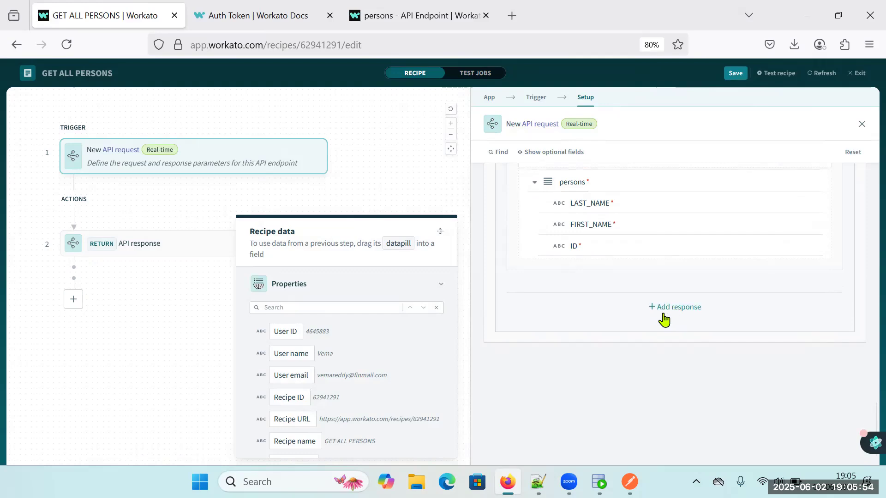
{"action": "left_click", "coordinate": [862, 125]}
Set the Return API response action to use SUCCESS RESPONSE 200
{"action": "left_click", "coordinate": [246, 251]}
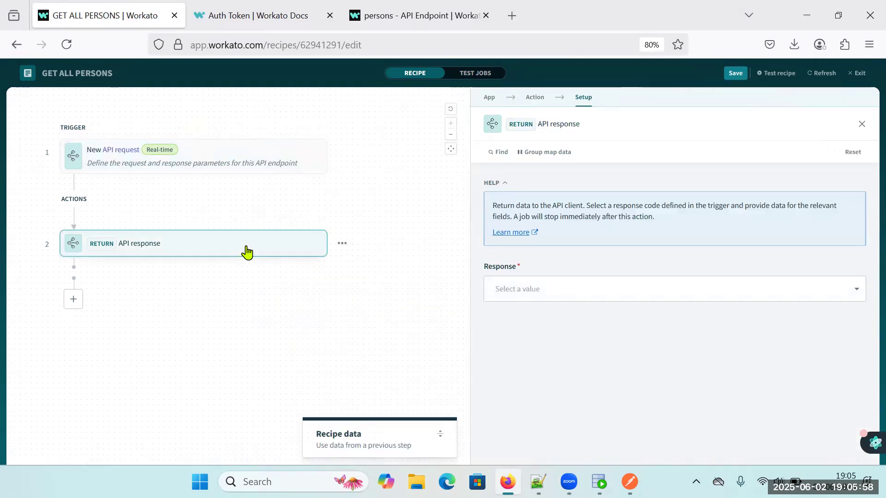
{"action": "left_click", "coordinate": [538, 290]}
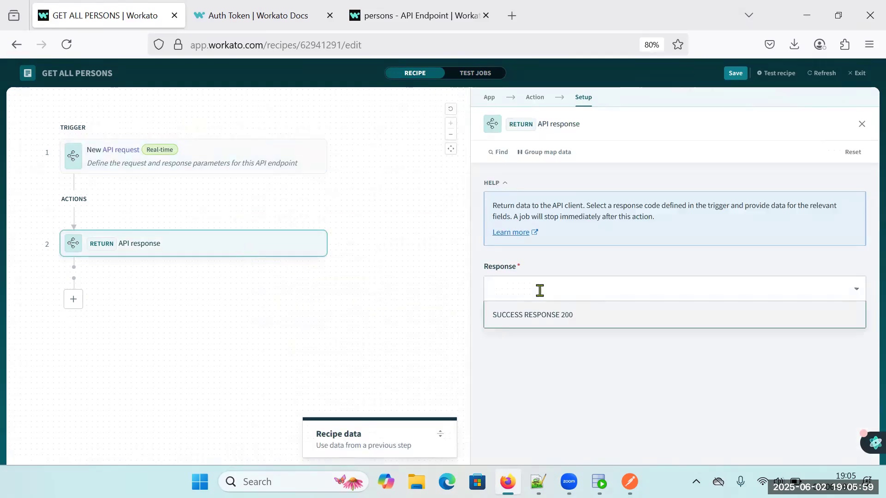
{"action": "left_click", "coordinate": [525, 322]}
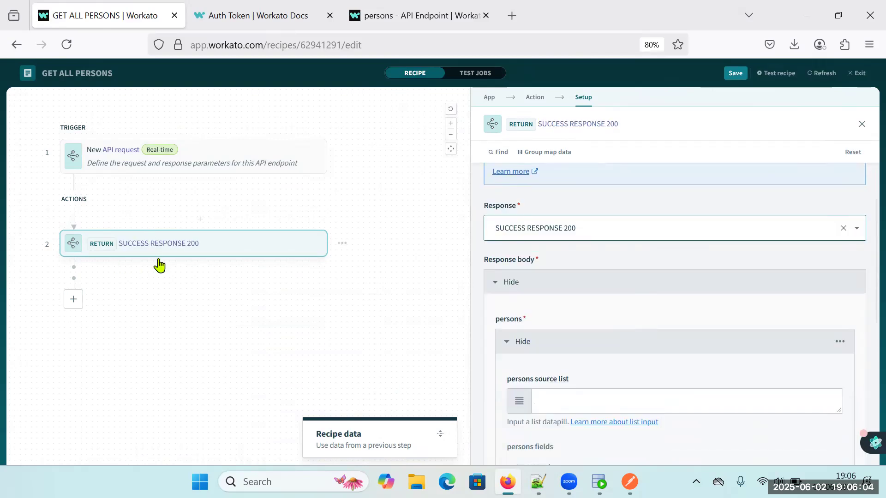
Insert an Oracle batch Select rows action between the trigger and the return step, using the My Oracle account connection
{"action": "left_click", "coordinate": [198, 219]}
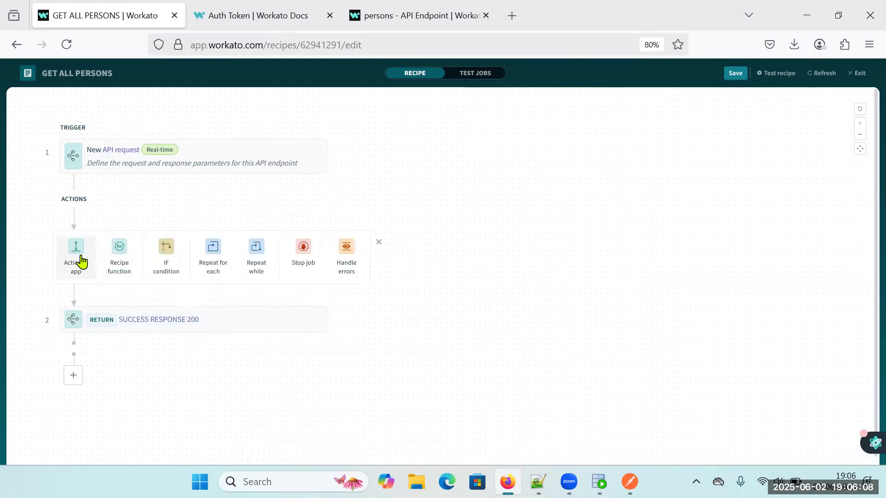
{"action": "left_click", "coordinate": [79, 261]}
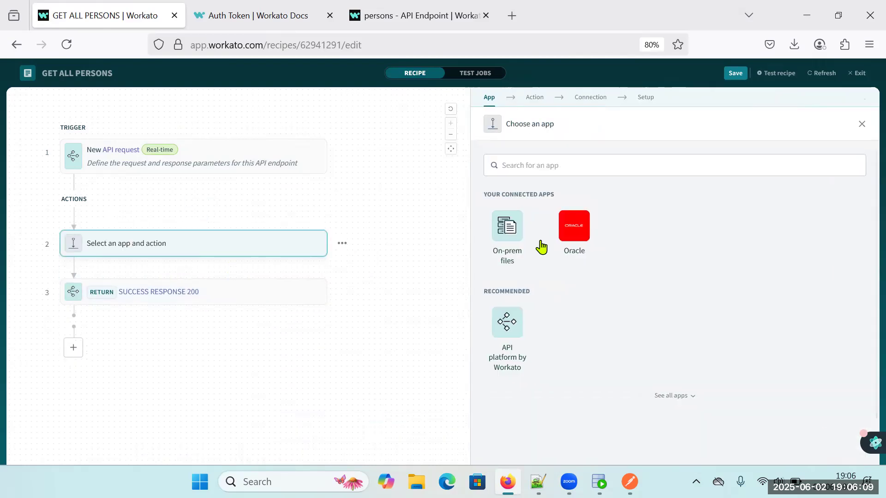
{"action": "left_click", "coordinate": [574, 239]}
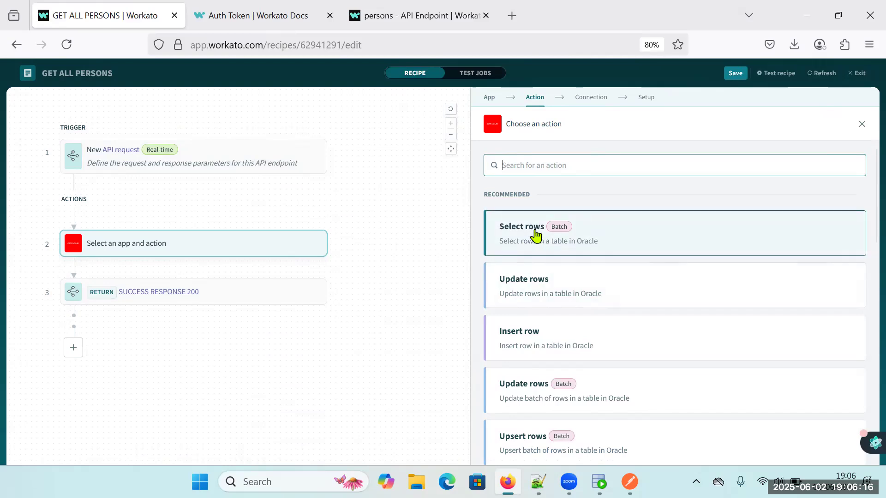
{"action": "left_click", "coordinate": [530, 238]}
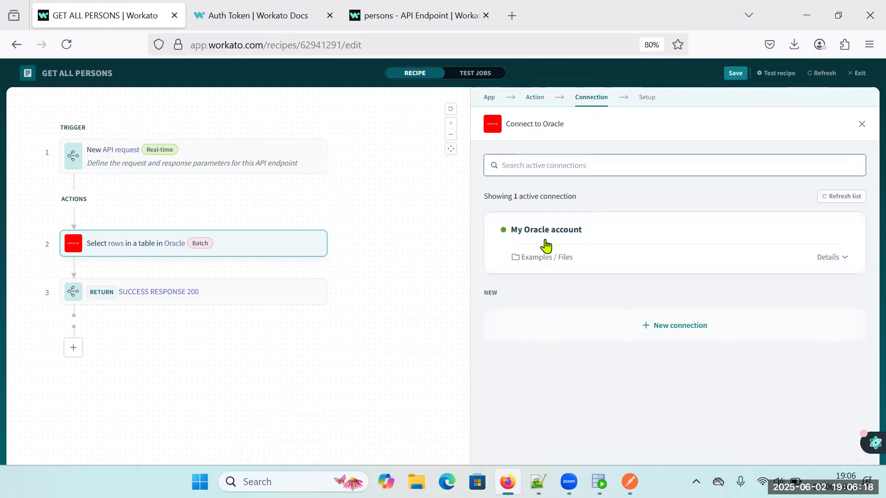
{"action": "left_click", "coordinate": [549, 243]}
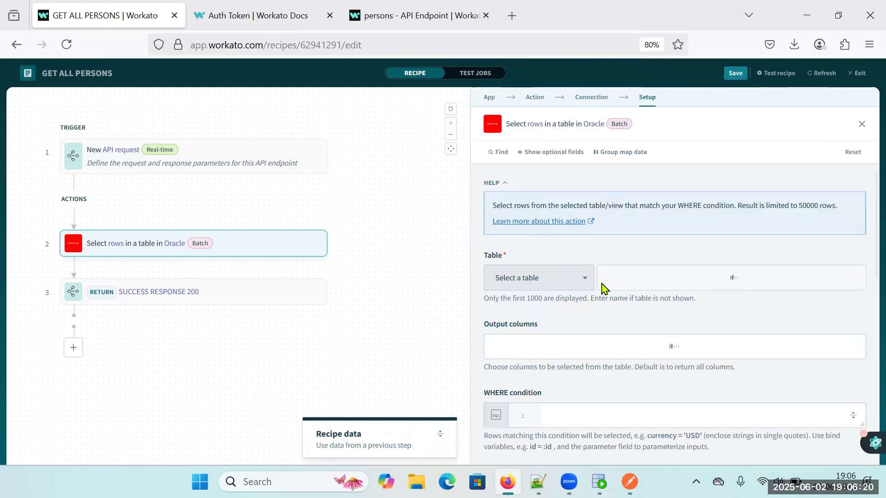
Set the Select rows table to WORKATO_DEMO.T_PERSONS, check the remaining options, and close the action's setup
{"action": "left_click", "coordinate": [647, 284]}
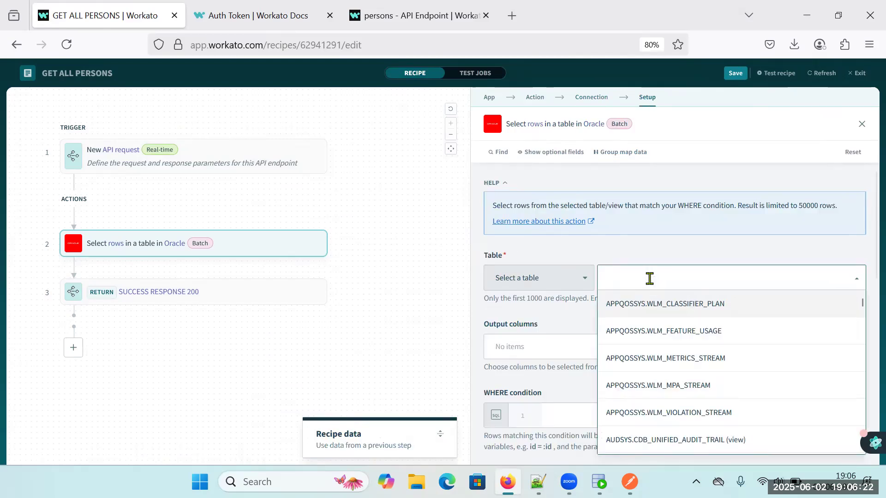
{"action": "type", "text": "WORKAT"}
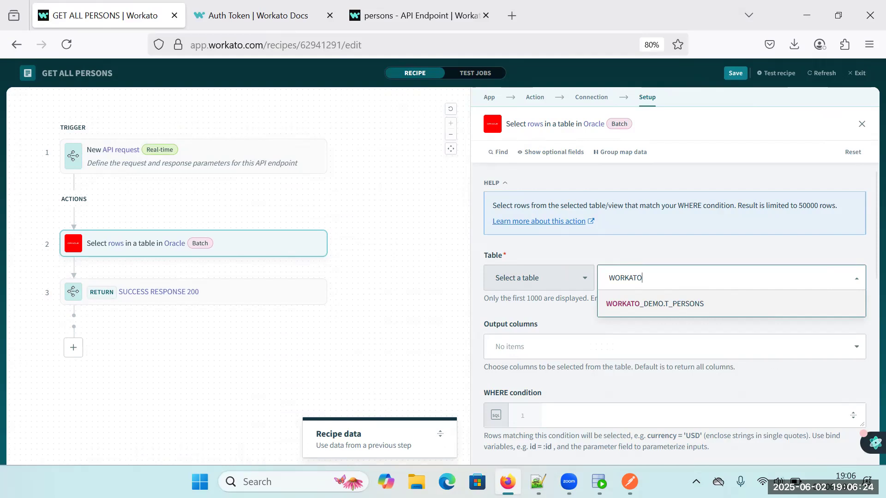
{"action": "type", "text": "O"}
{"action": "left_click", "coordinate": [668, 308]}
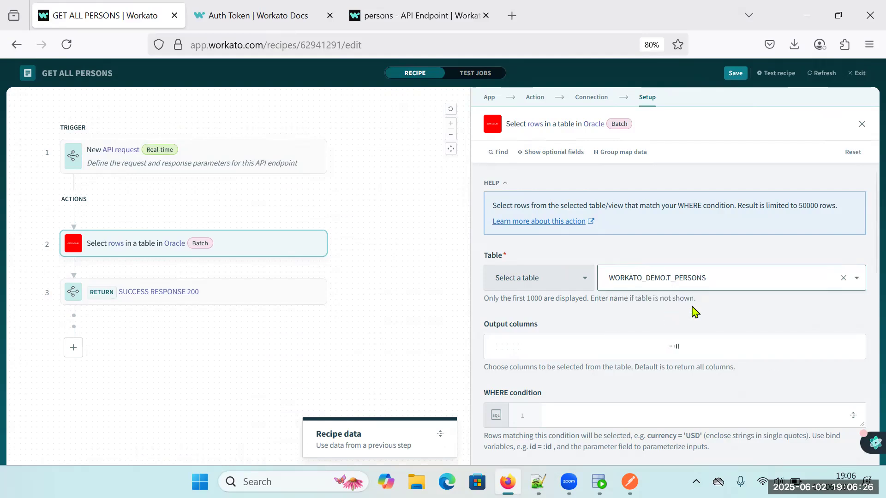
{"action": "scroll", "coordinate": [684, 287], "scroll_direction": "down", "scroll_amount": 3}
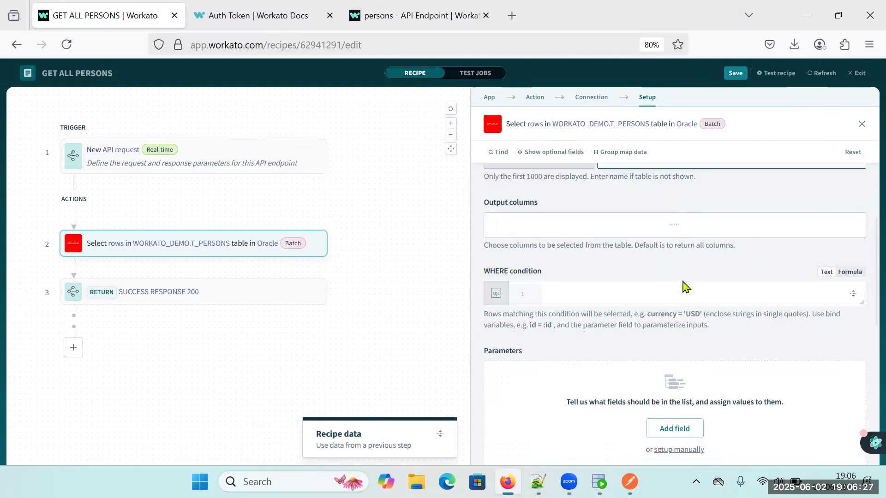
{"action": "left_click", "coordinate": [856, 230]}
{"action": "left_click", "coordinate": [496, 250]}
{"action": "scroll", "coordinate": [786, 377], "scroll_direction": "down", "scroll_amount": 8}
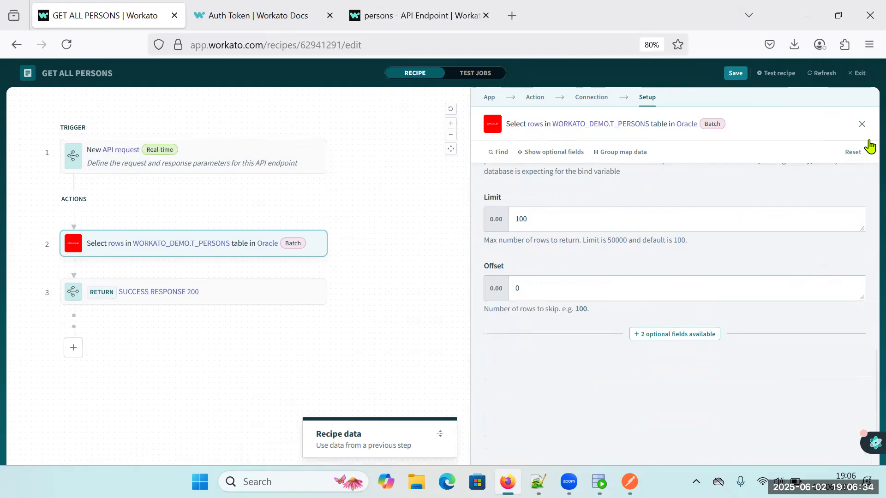
{"action": "left_click", "coordinate": [861, 123]}
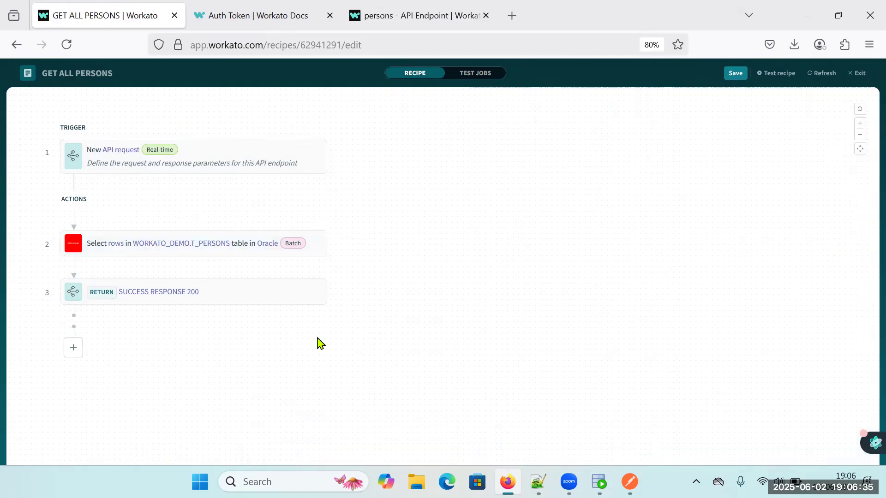
Map the Step 2 Rows datapill to the persons source list in the SUCCESS RESPONSE 200 return step
{"action": "left_click", "coordinate": [242, 297]}
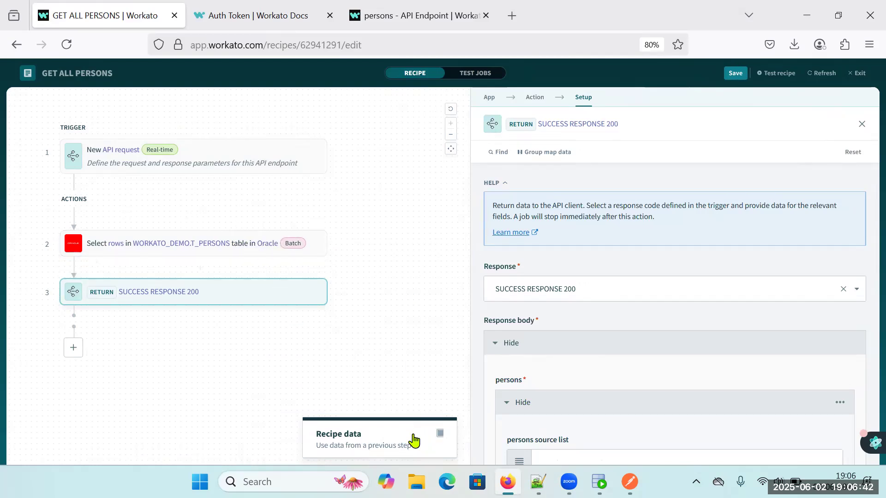
{"action": "left_click", "coordinate": [417, 433]}
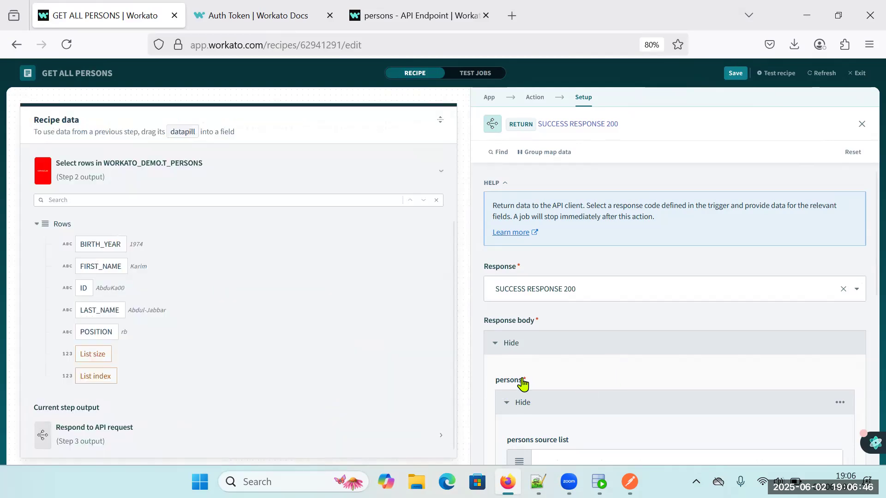
{"action": "scroll", "coordinate": [608, 343], "scroll_direction": "down", "scroll_amount": 5}
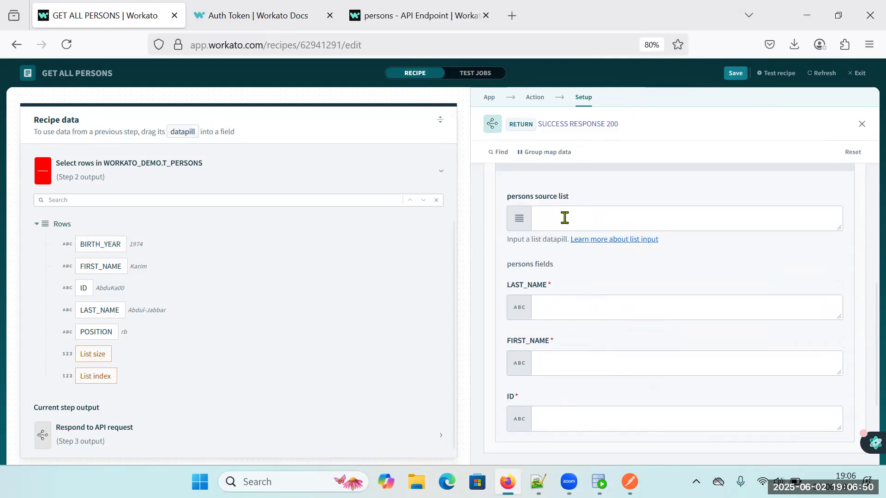
{"action": "left_click", "coordinate": [564, 218]}
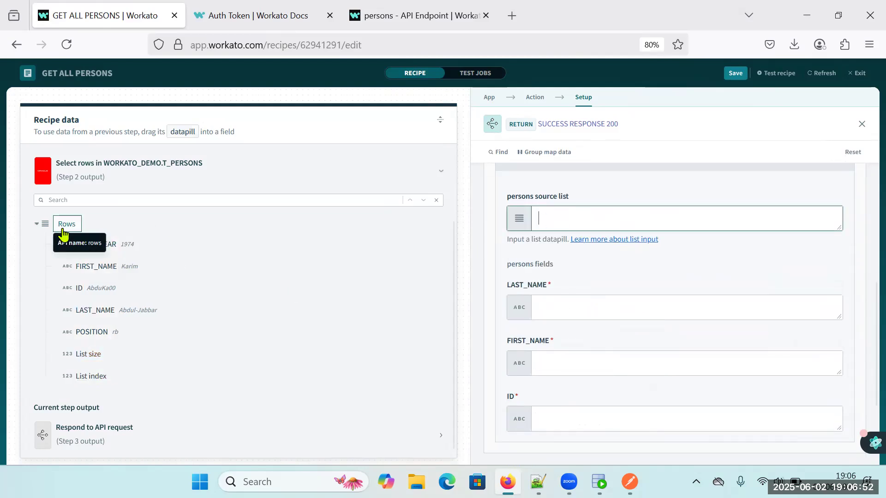
{"action": "left_click", "coordinate": [555, 304]}
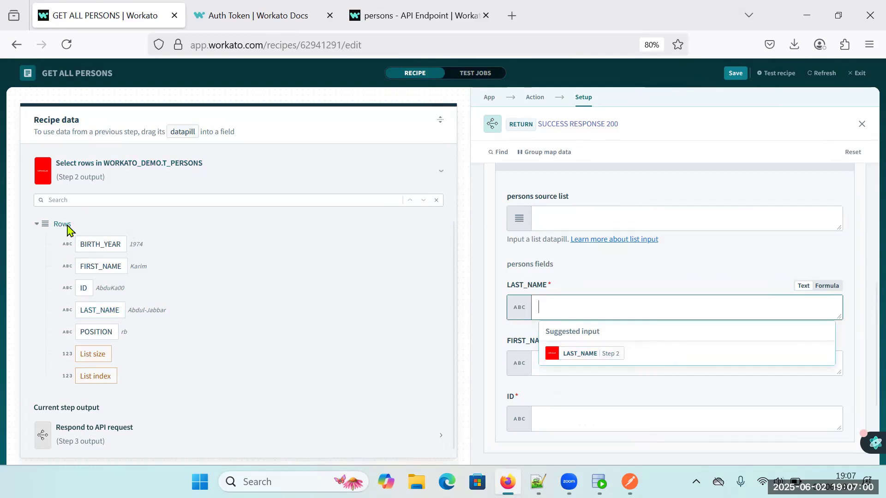
{"action": "left_click", "coordinate": [556, 218]}
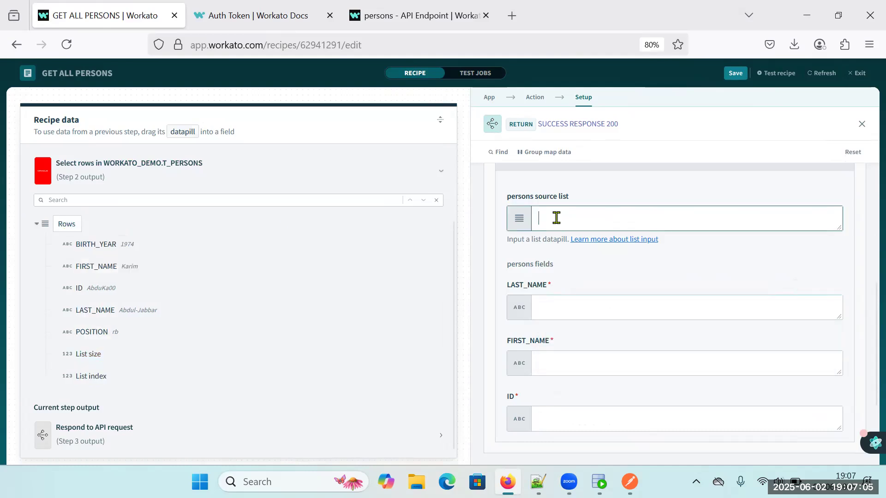
{"action": "left_click", "coordinate": [68, 227]}
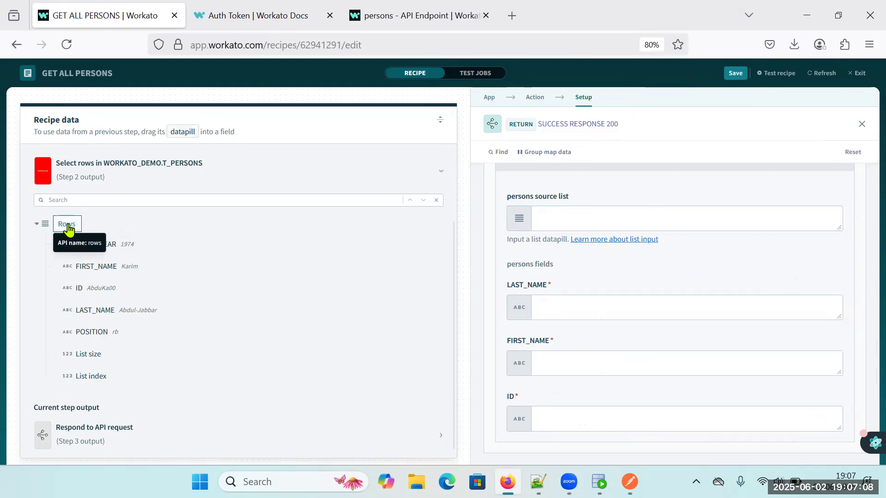
{"action": "left_click_drag", "start_coordinate": [68, 227], "coordinate": [584, 221]}
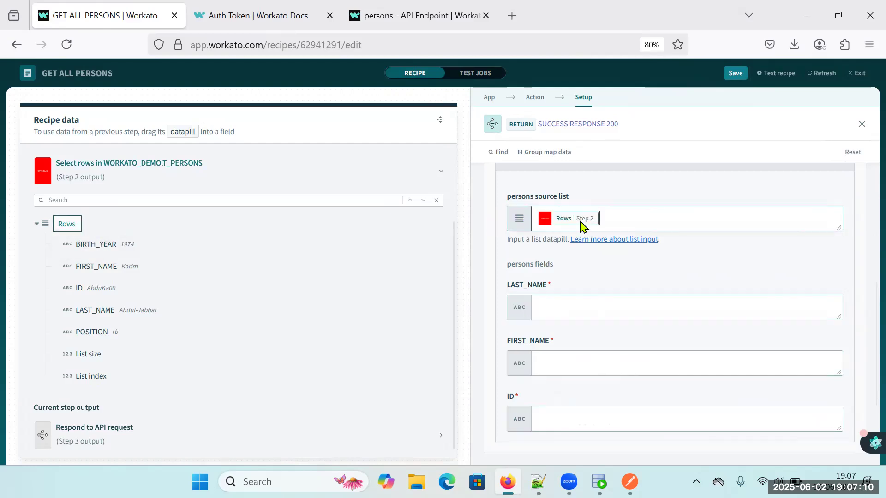
Map the Step 2 datapills LAST_NAME, FIRST_NAME and ID to the matching persons fields in the response body
{"action": "left_click", "coordinate": [574, 300]}
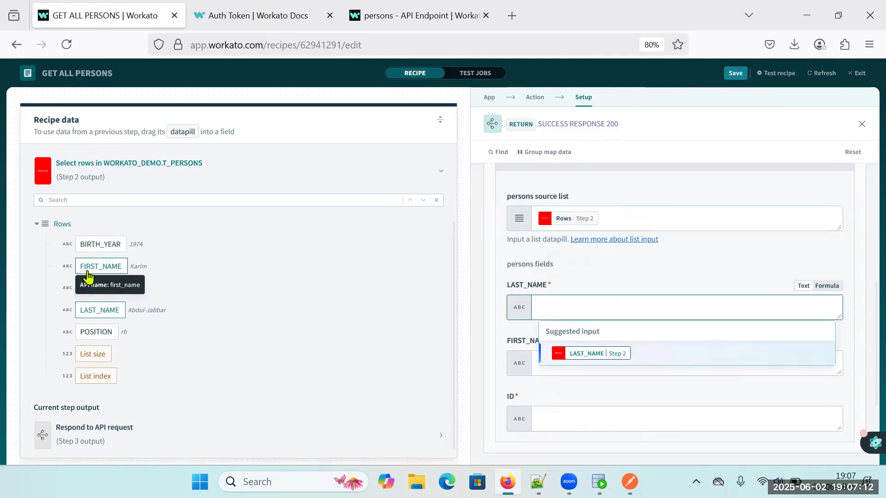
{"action": "left_click", "coordinate": [100, 317]}
{"action": "left_click", "coordinate": [563, 368]}
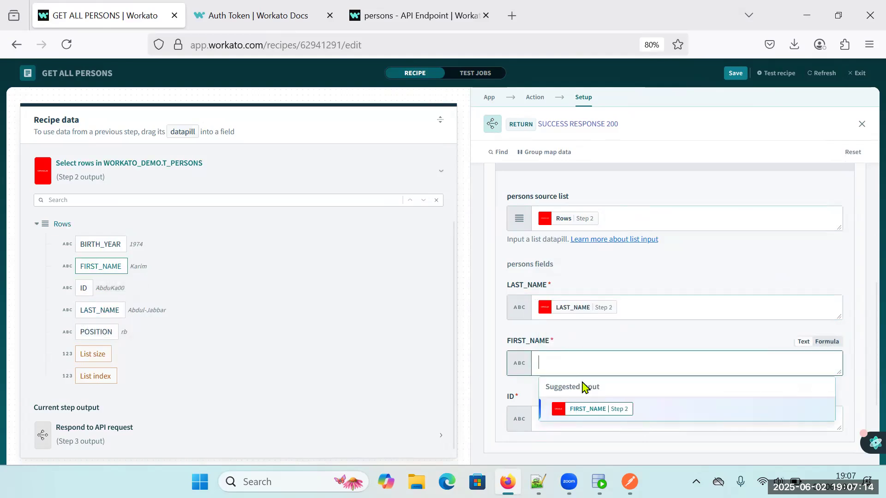
{"action": "left_click", "coordinate": [596, 410]}
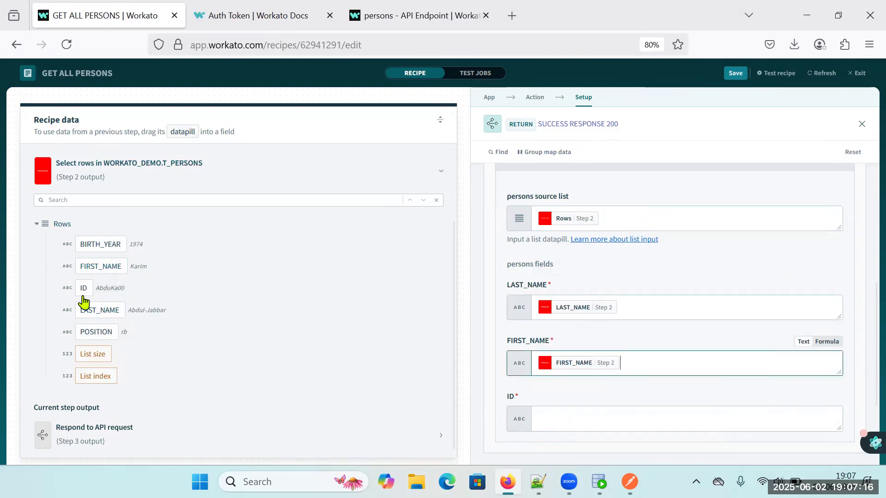
{"action": "left_click_drag", "start_coordinate": [88, 293], "coordinate": [561, 427]}
{"action": "scroll", "coordinate": [618, 410], "scroll_direction": "down", "scroll_amount": 3}
{"action": "scroll", "coordinate": [692, 351], "scroll_direction": "up", "scroll_amount": 10}
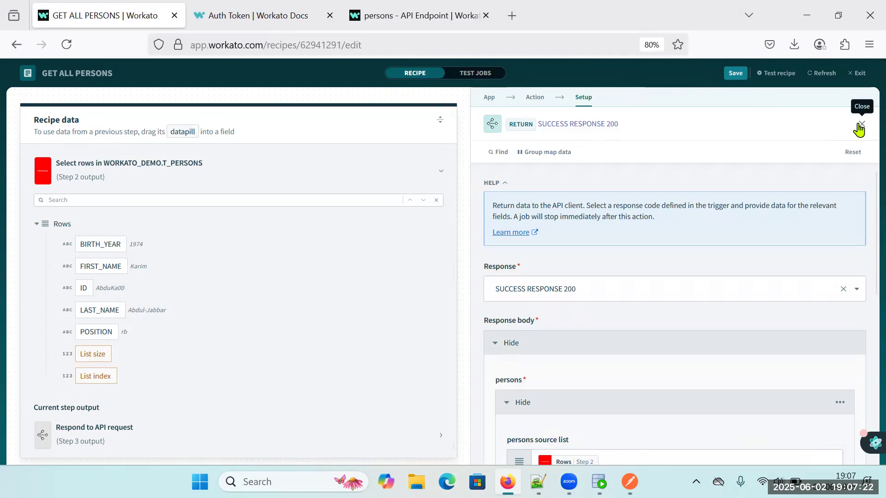
Close the response setup, save the GET ALL PERSONS recipe and exit the recipe editor
{"action": "left_click", "coordinate": [859, 127]}
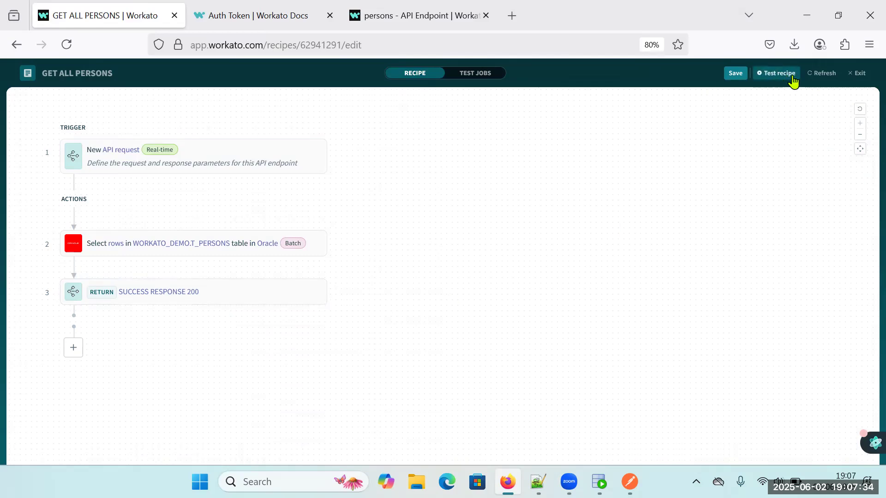
{"action": "left_click", "coordinate": [735, 74]}
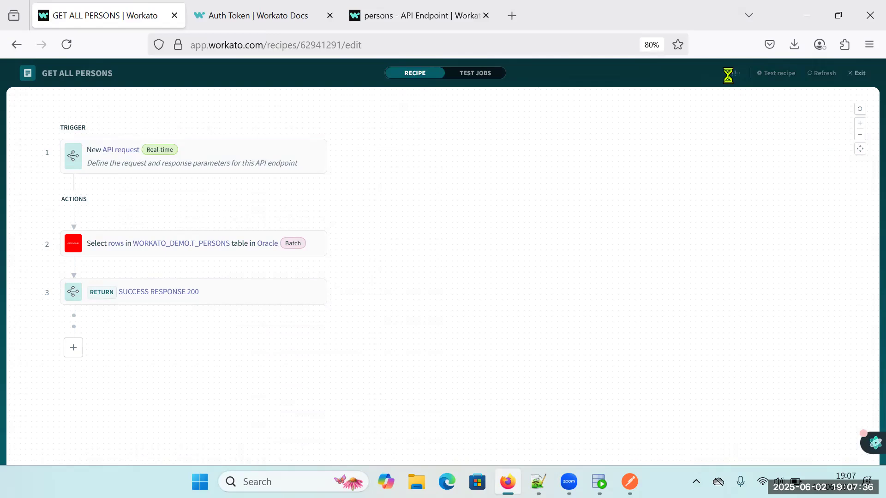
{"action": "left_click", "coordinate": [861, 79]}
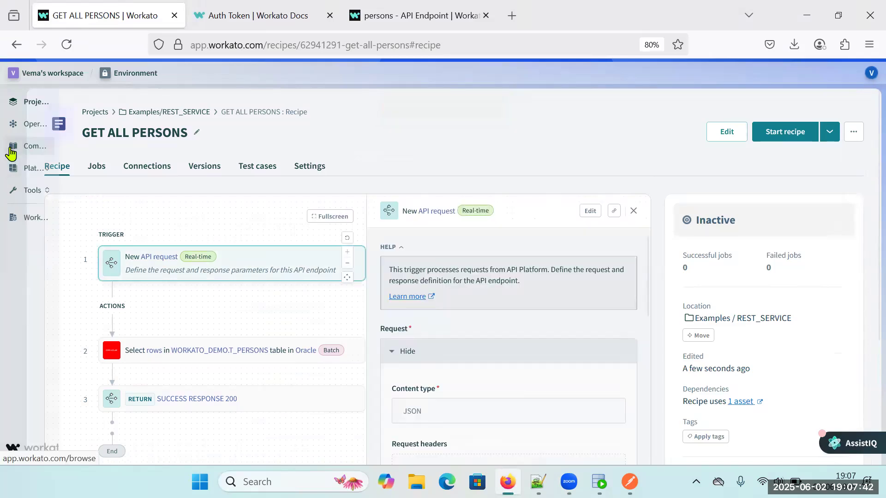
Start a new API collection on the API platform with the API recipe collection type
{"action": "mouse_move", "coordinate": [12, 153]}
{"action": "left_click", "coordinate": [26, 169]}
{"action": "left_click", "coordinate": [31, 195]}
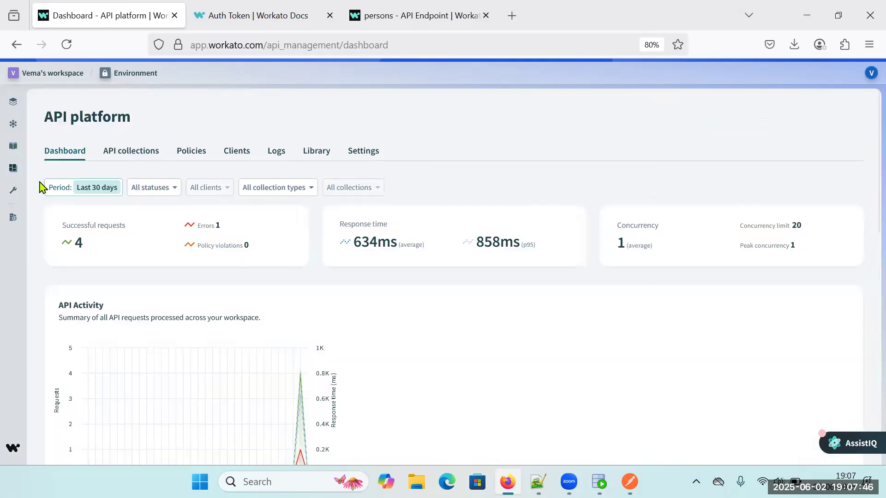
{"action": "left_click", "coordinate": [134, 159]}
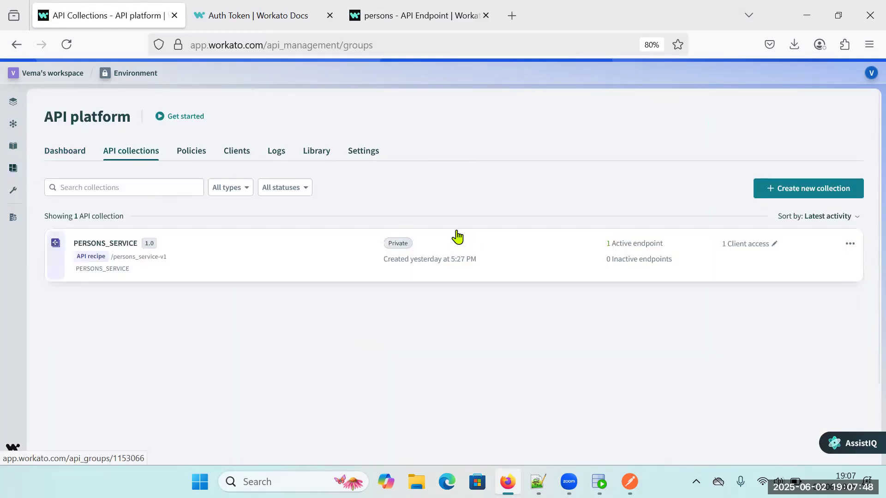
{"action": "left_click", "coordinate": [794, 195]}
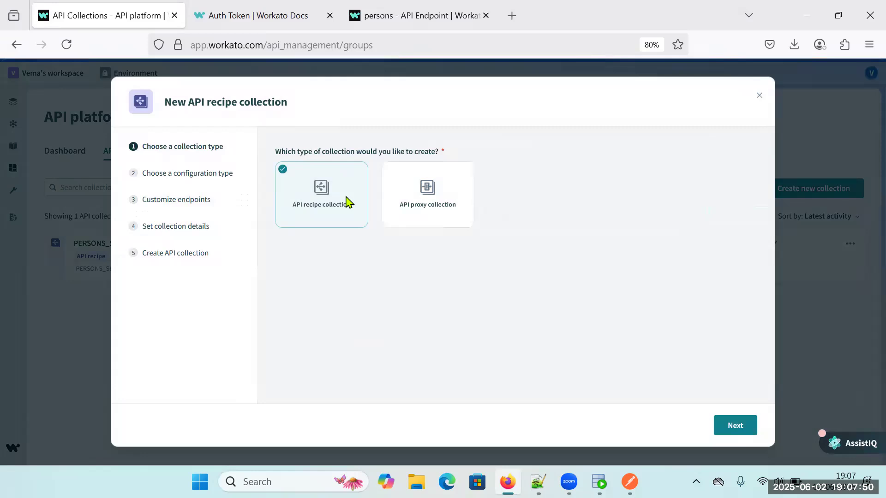
{"action": "left_click", "coordinate": [732, 428]}
Use the existing recipes from the Examples project's REST_SERVICE folder and accept the GET ALL PERSONS endpoint
{"action": "left_click", "coordinate": [334, 275]}
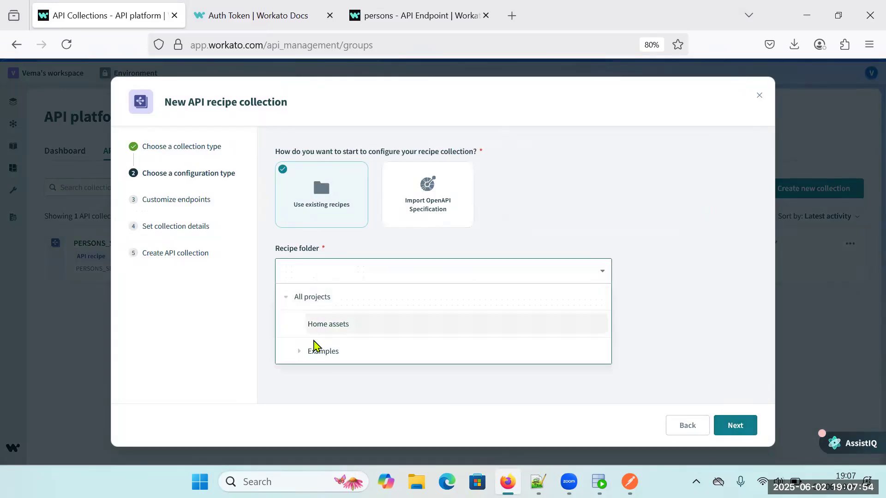
{"action": "left_click", "coordinate": [297, 355]}
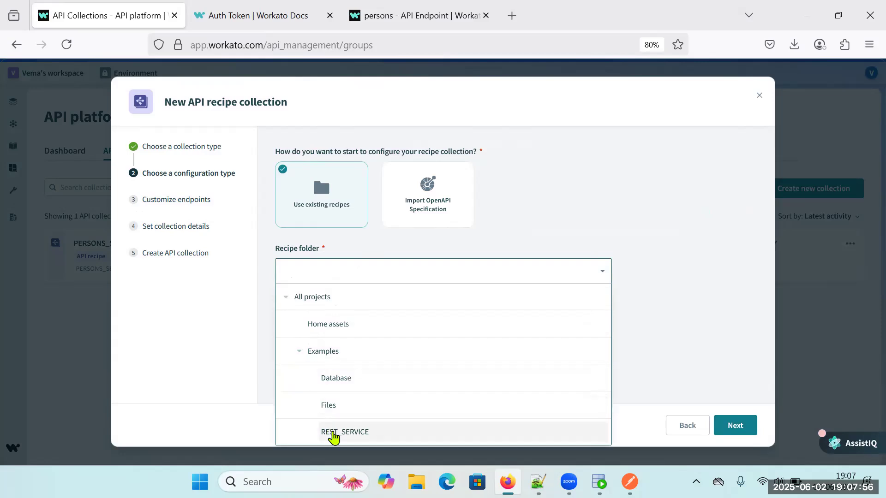
{"action": "left_click", "coordinate": [332, 434]}
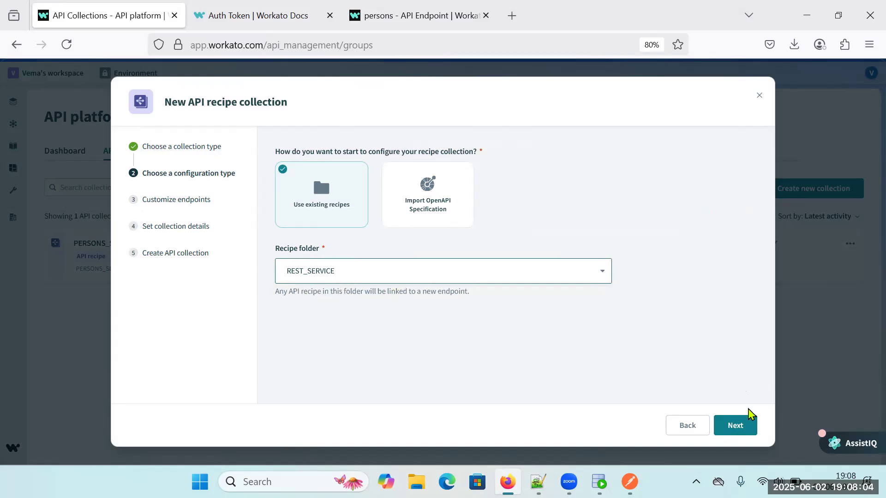
{"action": "left_click", "coordinate": [737, 426]}
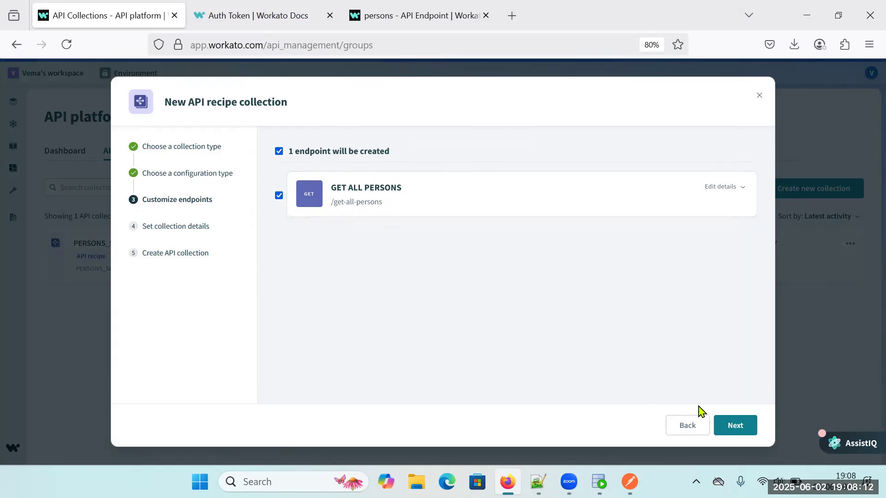
{"action": "left_click", "coordinate": [731, 424]}
Create the collection with name and description PERSONS REST SERVICE and version 1.0
{"action": "left_click", "coordinate": [331, 174]}
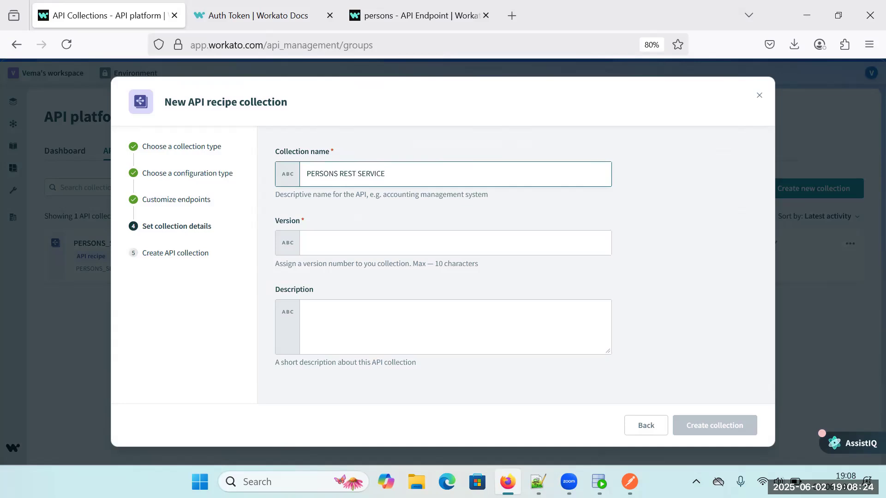
{"action": "left_click", "coordinate": [324, 242]}
{"action": "type", "text": "1.0"}
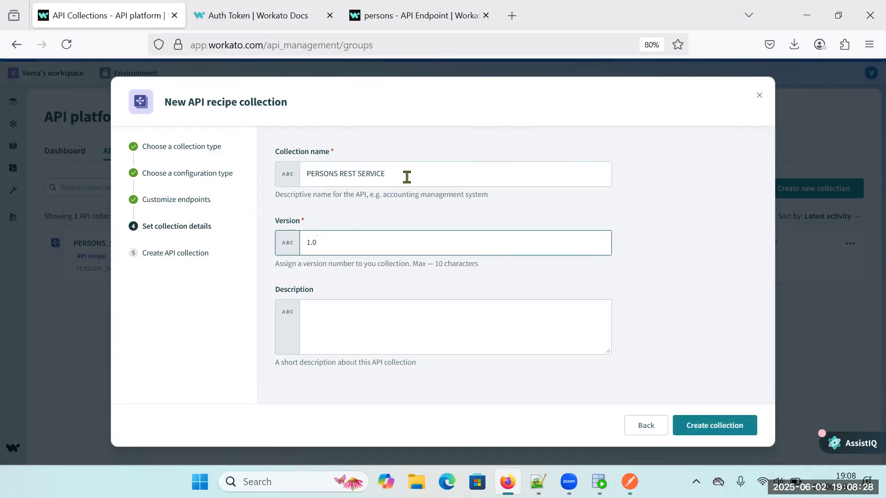
{"action": "left_click_drag", "start_coordinate": [406, 177], "coordinate": [274, 177]}
{"action": "key", "text": "ctrl+c"}
{"action": "left_click", "coordinate": [333, 310]}
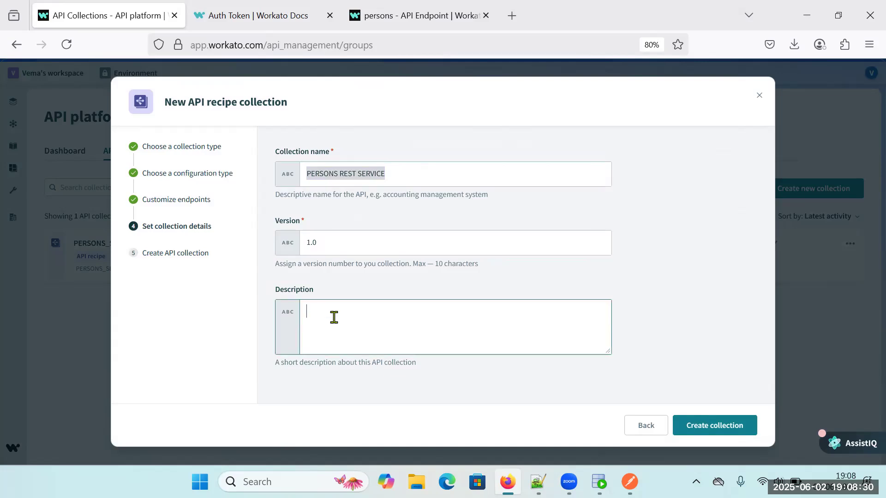
{"action": "key", "text": "ctrl+v"}
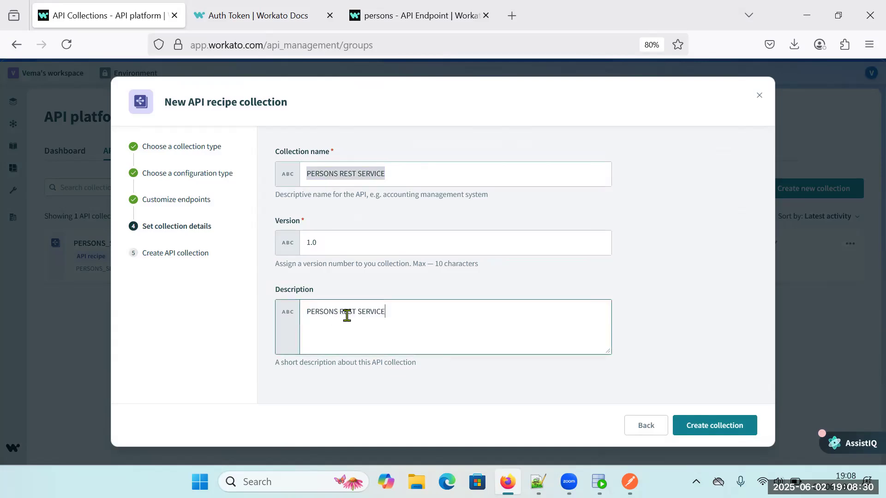
{"action": "left_click", "coordinate": [709, 426]}
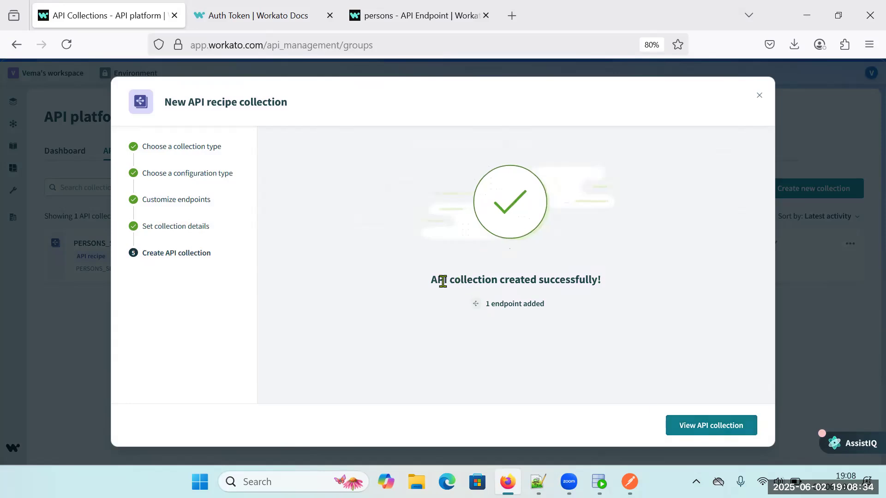
Open the newly created PERSONS REST SERVICE collection and review its endpoint and collection URL
{"action": "left_click_drag", "start_coordinate": [442, 281], "coordinate": [608, 291]}
{"action": "left_click_drag", "start_coordinate": [493, 307], "coordinate": [542, 309]}
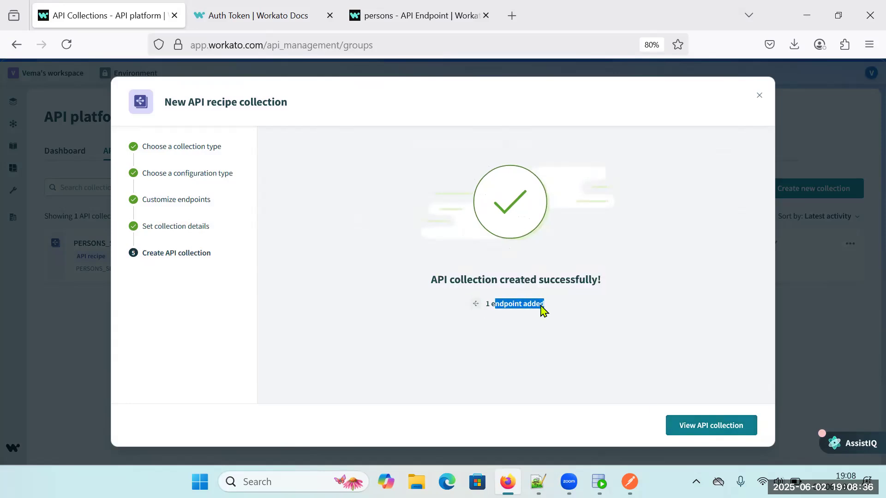
{"action": "left_click", "coordinate": [683, 430]}
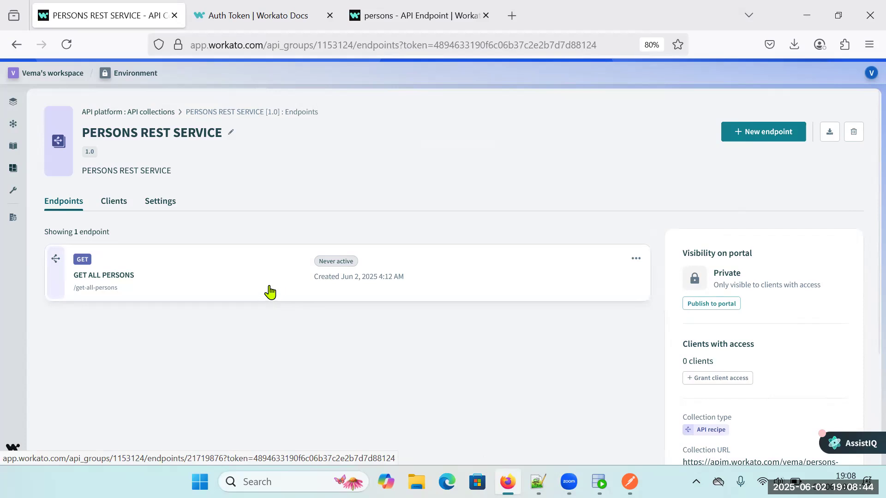
{"action": "scroll", "coordinate": [266, 292], "scroll_direction": "down", "scroll_amount": 2}
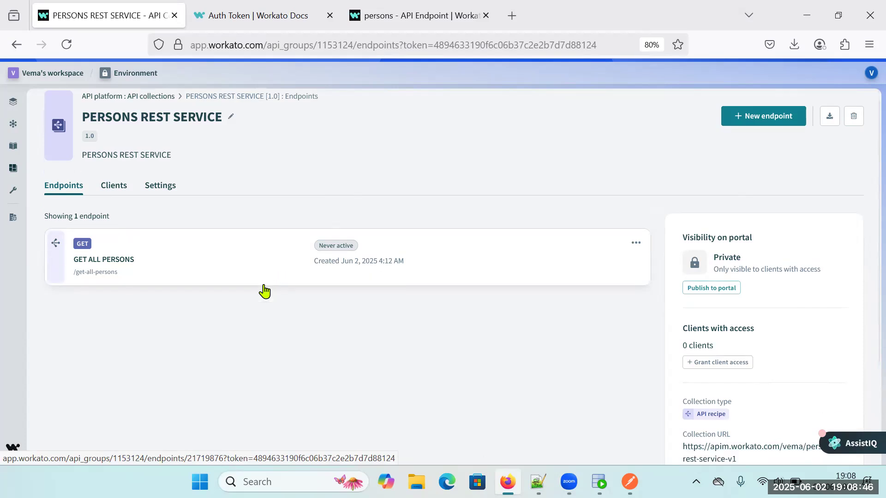
{"action": "scroll", "coordinate": [262, 290], "scroll_direction": "down", "scroll_amount": 2}
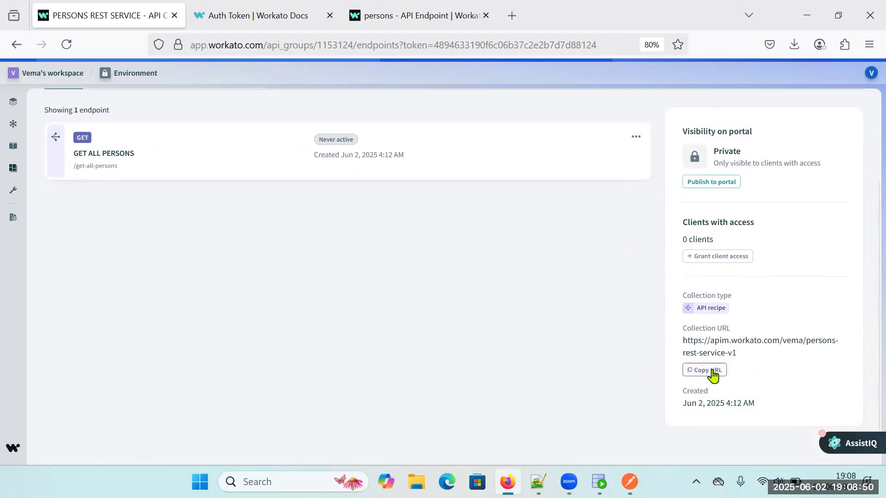
Grant PublicClient access to the PERSONS REST SERVICE collection and save the client access
{"action": "scroll", "coordinate": [206, 289], "scroll_direction": "up", "scroll_amount": 2}
{"action": "left_click", "coordinate": [122, 146]}
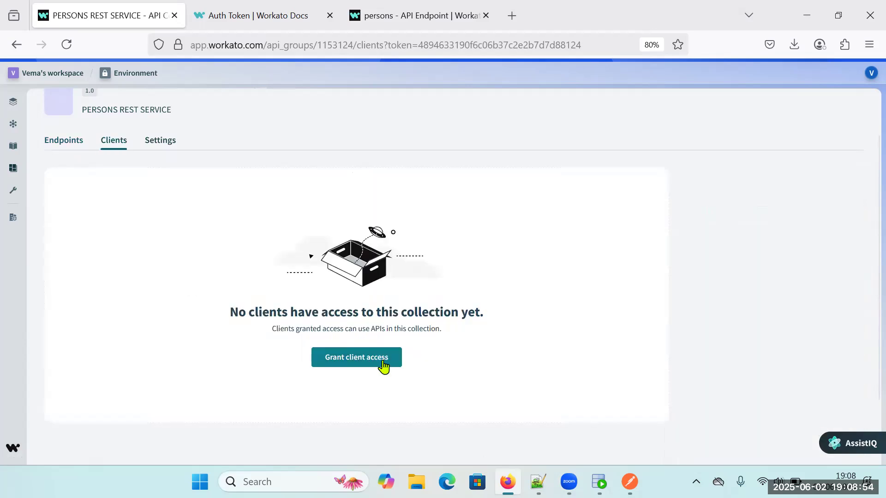
{"action": "left_click", "coordinate": [378, 365]}
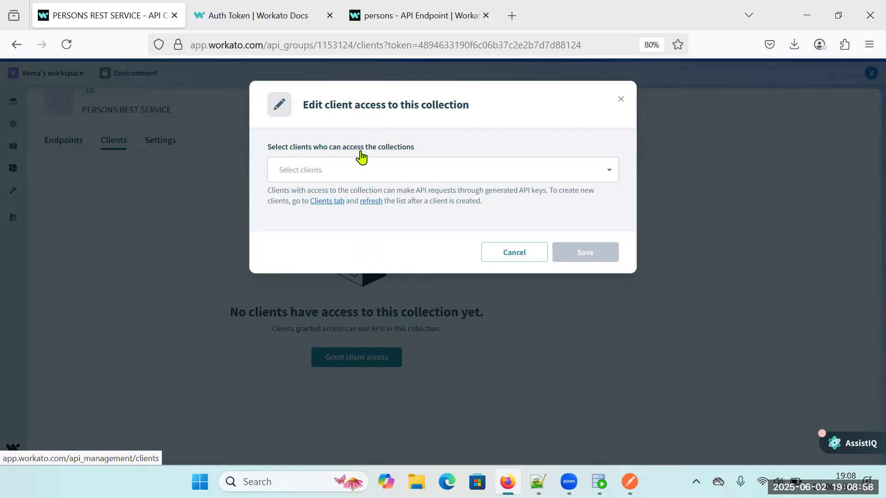
{"action": "left_click", "coordinate": [367, 175]}
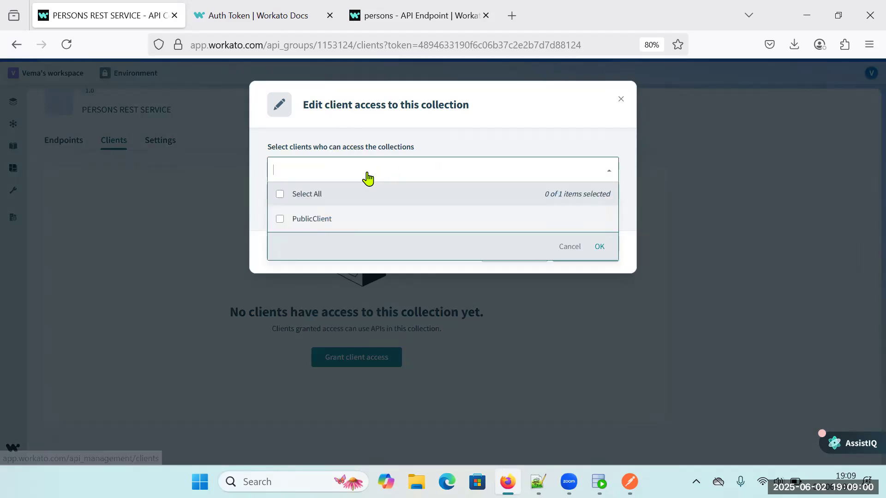
{"action": "left_click", "coordinate": [280, 219]}
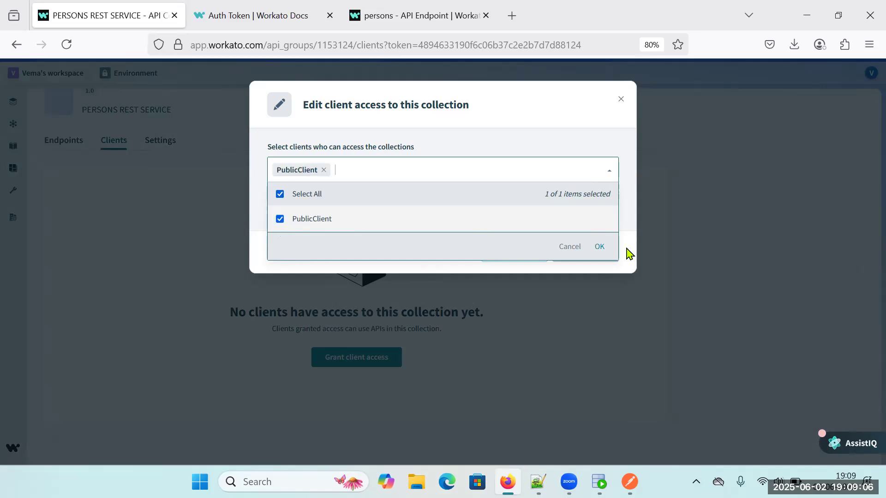
{"action": "left_click", "coordinate": [600, 249]}
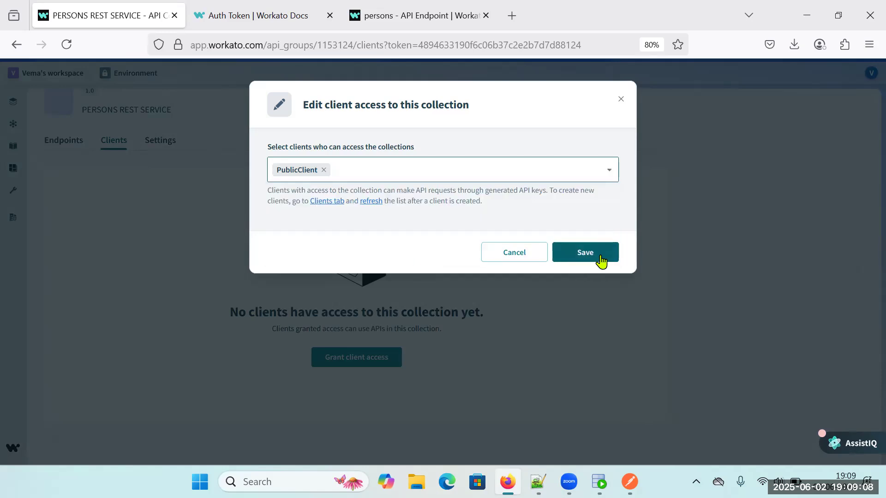
{"action": "left_click", "coordinate": [599, 258]}
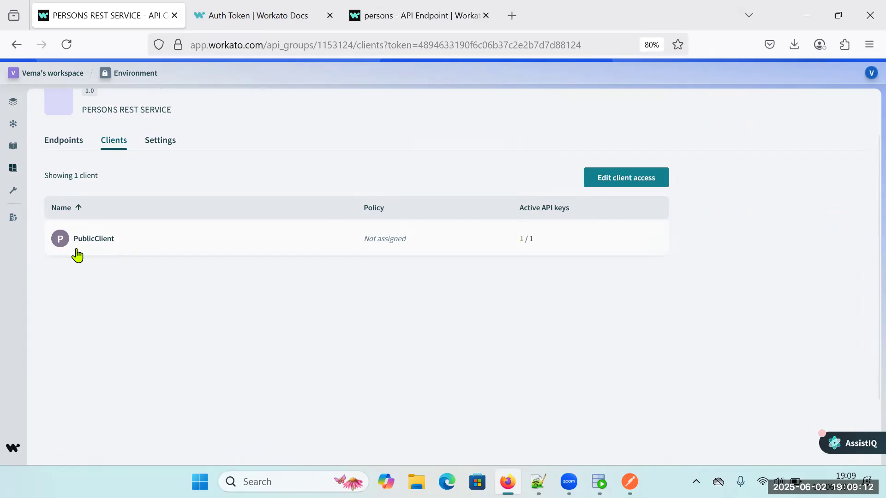
Start adding a new client on the API platform and look through its client details form
{"action": "scroll", "coordinate": [147, 228], "scroll_direction": "up", "scroll_amount": 2}
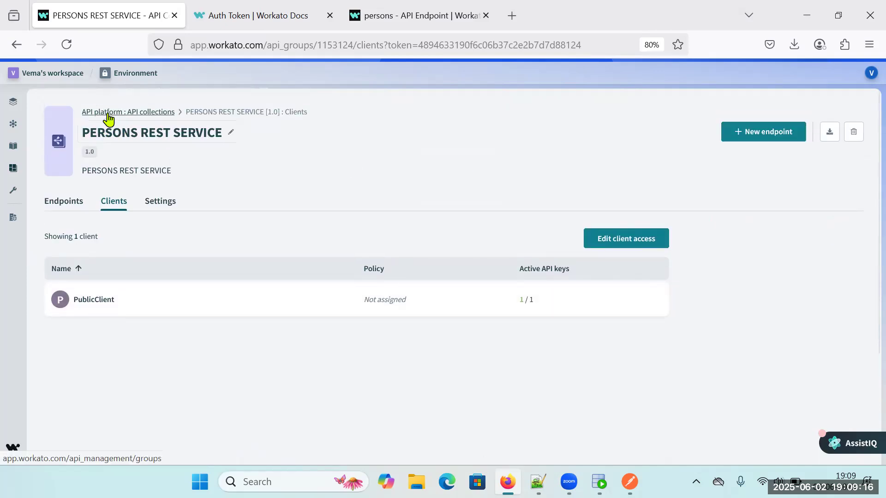
{"action": "left_click", "coordinate": [110, 113]}
{"action": "left_click", "coordinate": [241, 152]}
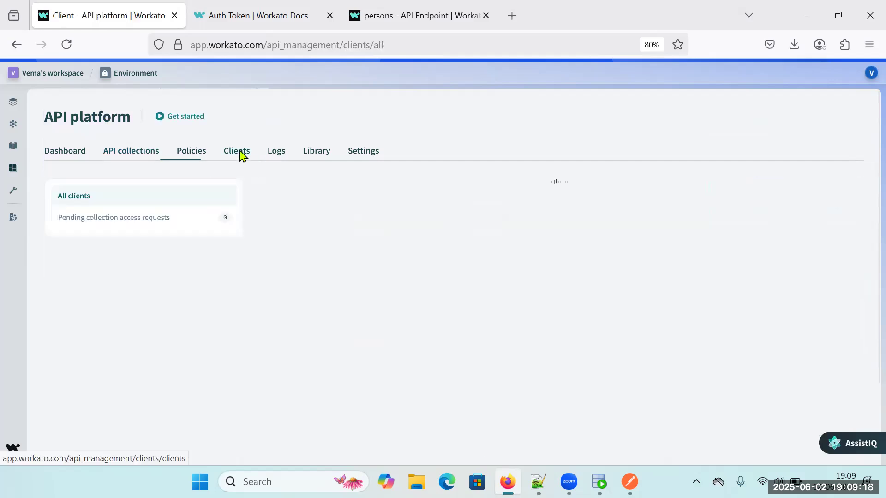
{"action": "left_click", "coordinate": [823, 193]}
{"action": "left_click", "coordinate": [319, 203]}
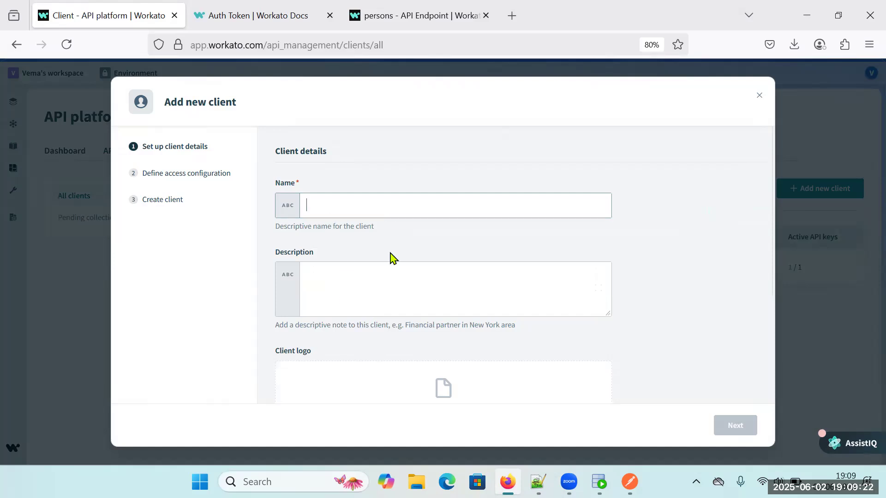
{"action": "scroll", "coordinate": [369, 314], "scroll_direction": "down", "scroll_amount": 2}
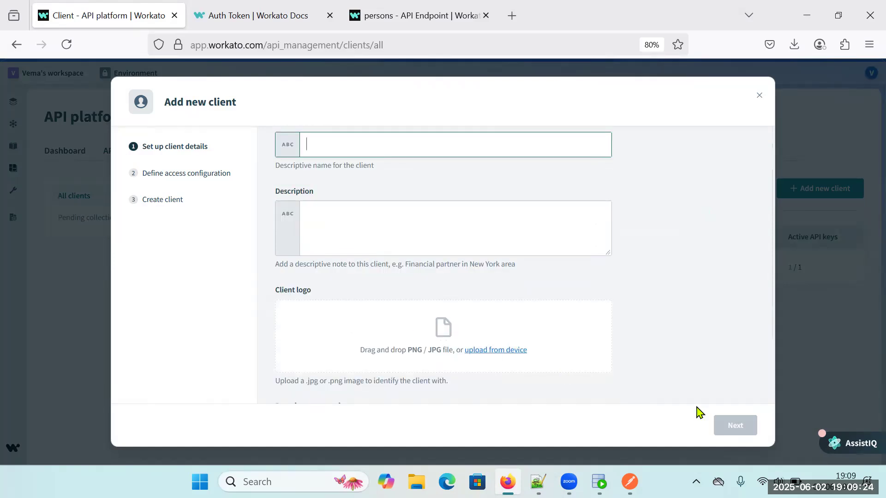
{"action": "scroll", "coordinate": [541, 400], "scroll_direction": "down", "scroll_amount": 2}
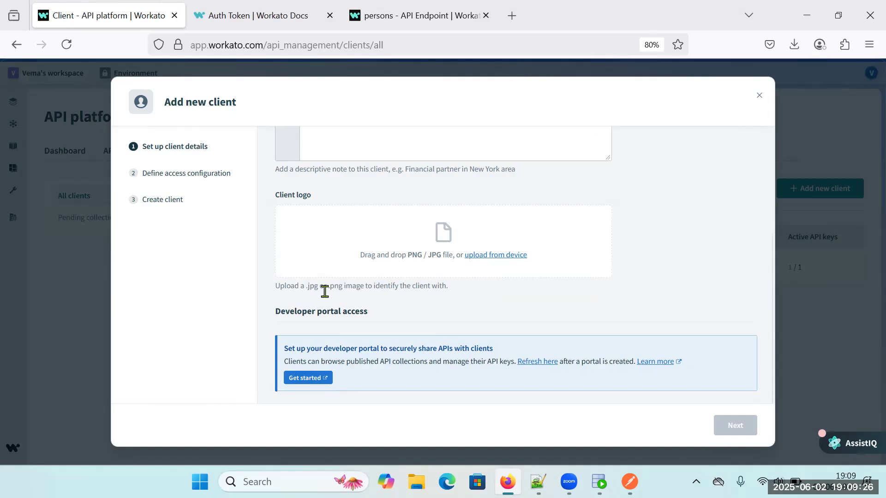
{"action": "scroll", "coordinate": [579, 312], "scroll_direction": "up", "scroll_amount": 3}
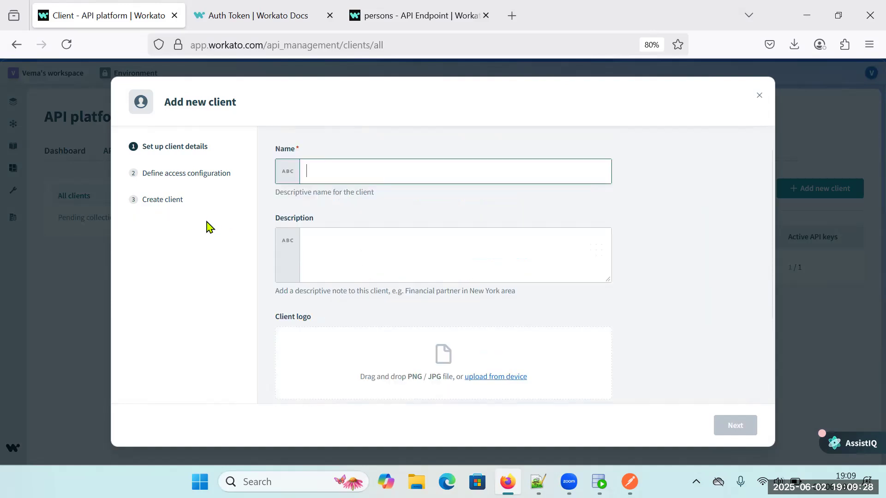
Enter TEST as the new client's name and description
{"action": "type", "text": "TEYT"}
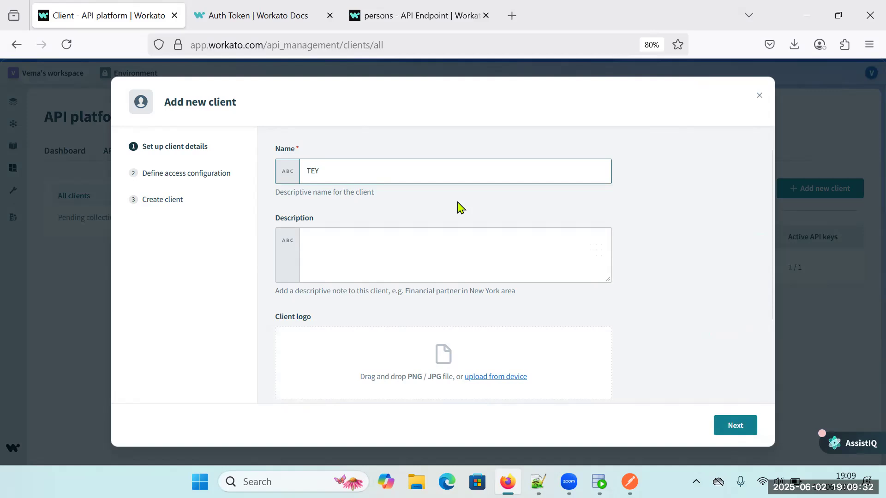
{"action": "key", "text": "ctrl+a"}
{"action": "key", "text": "ctrl+c"}
{"action": "left_click", "coordinate": [458, 276]}
{"action": "key", "text": "ctrl+v"}
{"action": "scroll", "coordinate": [504, 269], "scroll_direction": "down", "scroll_amount": 3}
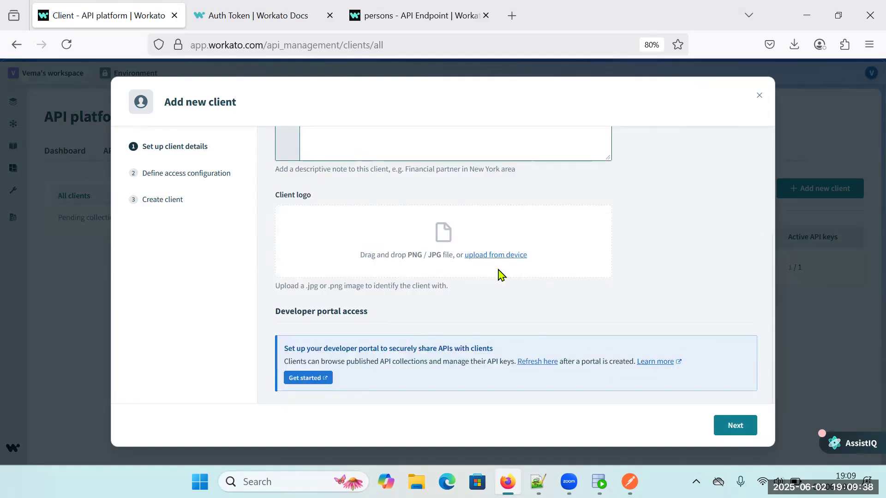
Set the new client's name and description to Postman and continue to the access configuration
{"action": "scroll", "coordinate": [500, 275], "scroll_direction": "up", "scroll_amount": 3}
{"action": "left_click", "coordinate": [383, 209]}
{"action": "key", "text": "ctrl+a"}
{"action": "type", "text": "Pos"}
{"action": "key", "text": "ctrl+a"}
{"action": "key", "text": "ctrl+c"}
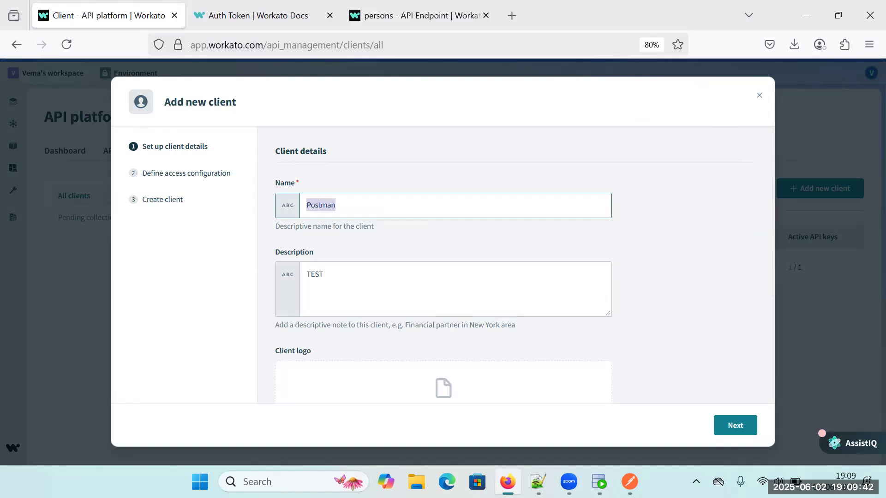
{"action": "left_click", "coordinate": [373, 271]}
{"action": "key", "text": "ctrl+a"}
{"action": "key", "text": "ctrl+v"}
{"action": "left_click", "coordinate": [736, 424]}
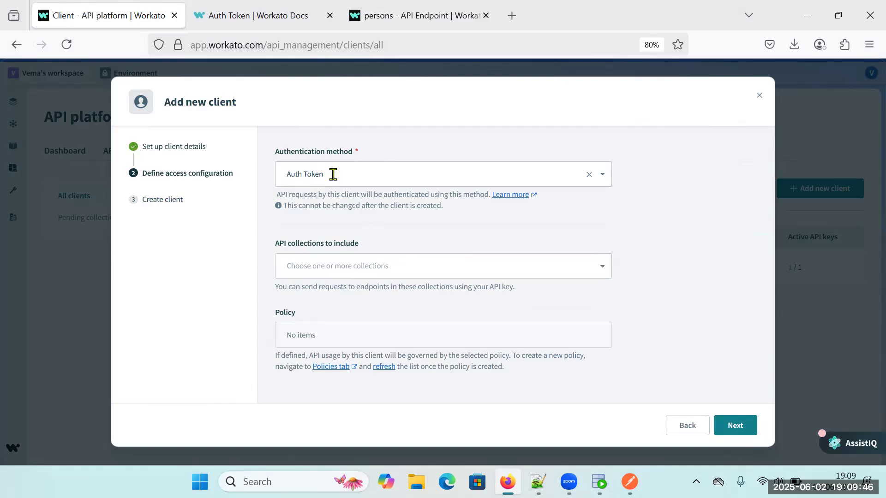
Create the Postman client with Auth Token authentication and the PERSONS REST SERVICE collection included
{"action": "left_click", "coordinate": [333, 174]}
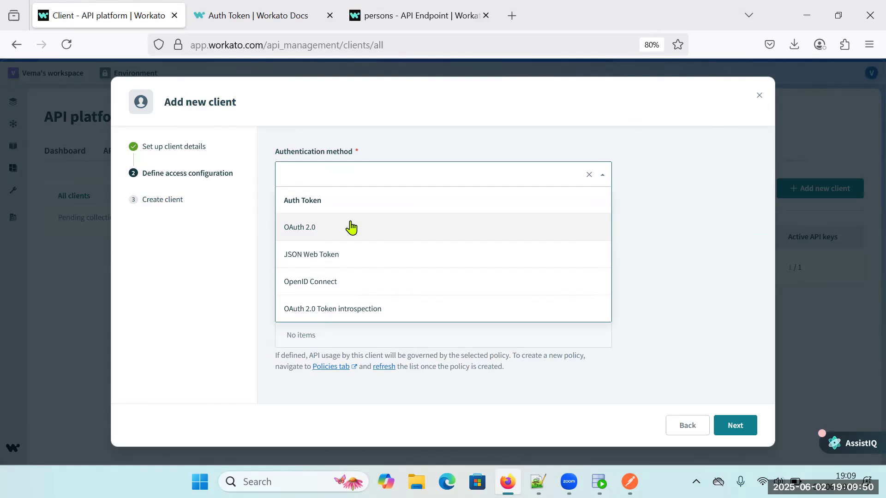
{"action": "left_click", "coordinate": [317, 201]}
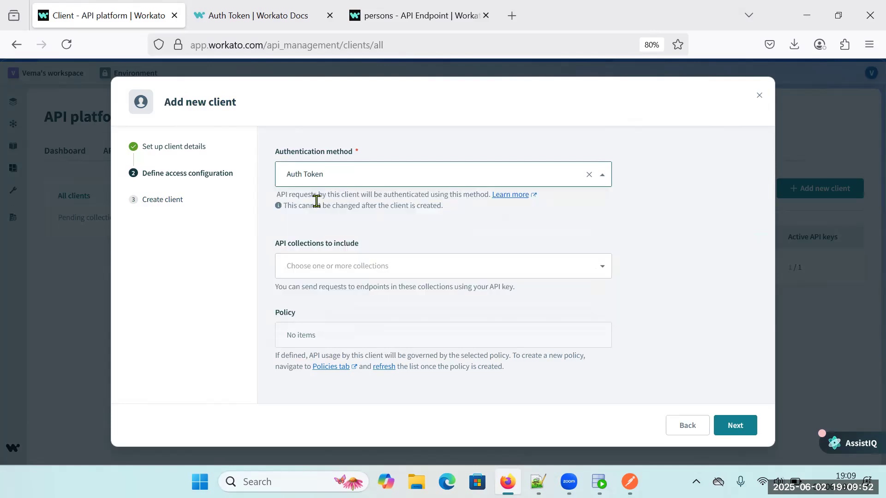
{"action": "left_click", "coordinate": [350, 268]}
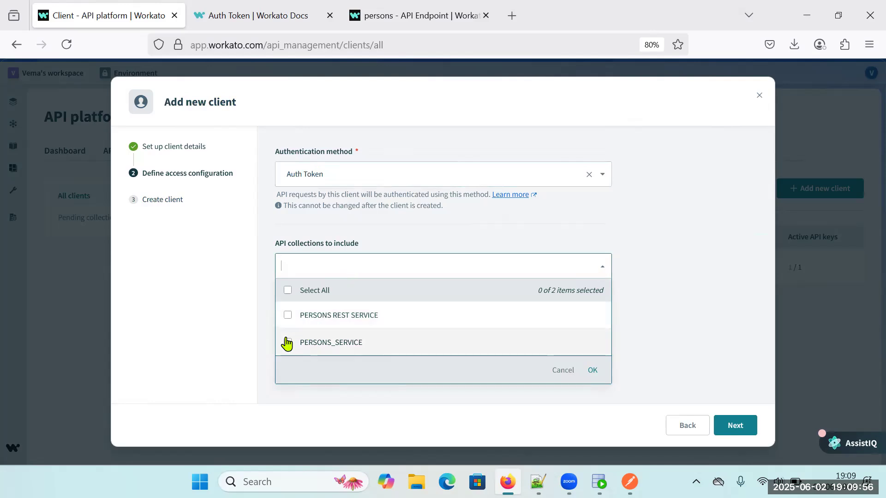
{"action": "left_click", "coordinate": [288, 317]}
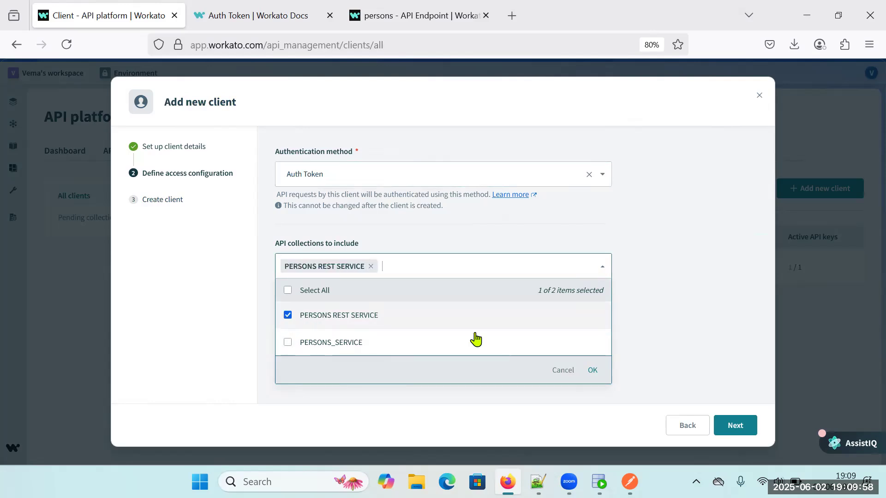
{"action": "left_click", "coordinate": [592, 372]}
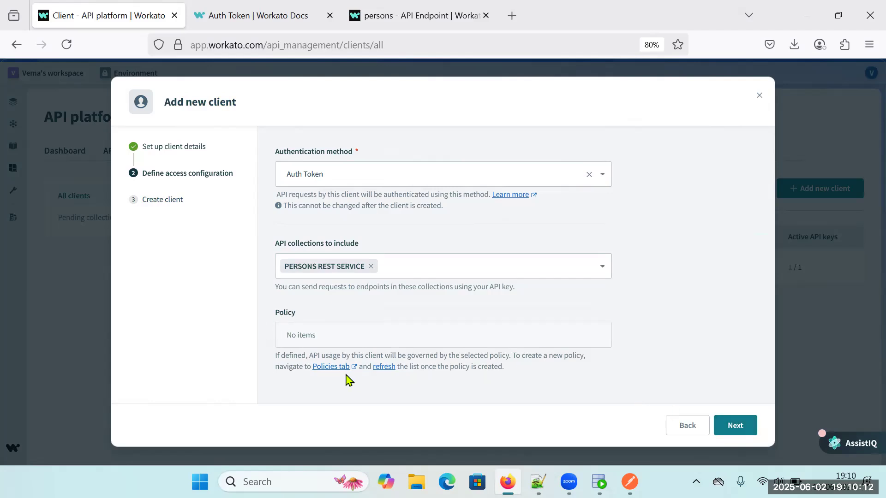
{"action": "left_click", "coordinate": [734, 425]}
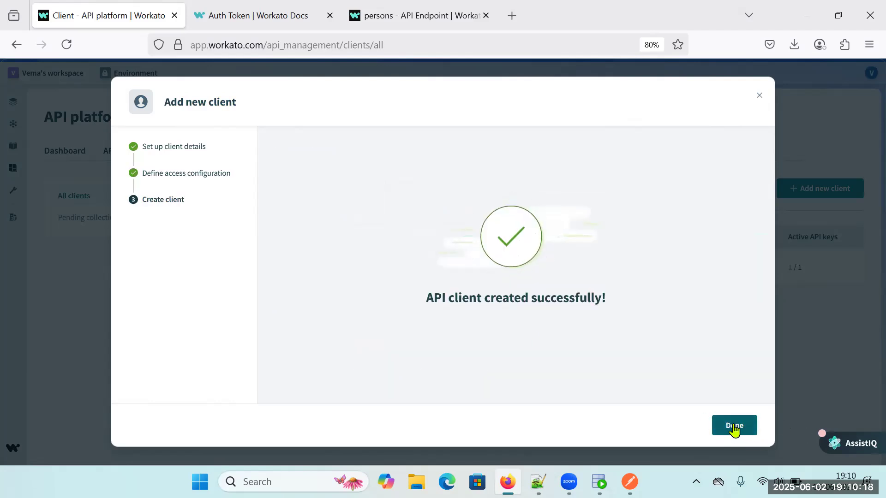
{"action": "left_click", "coordinate": [734, 426]}
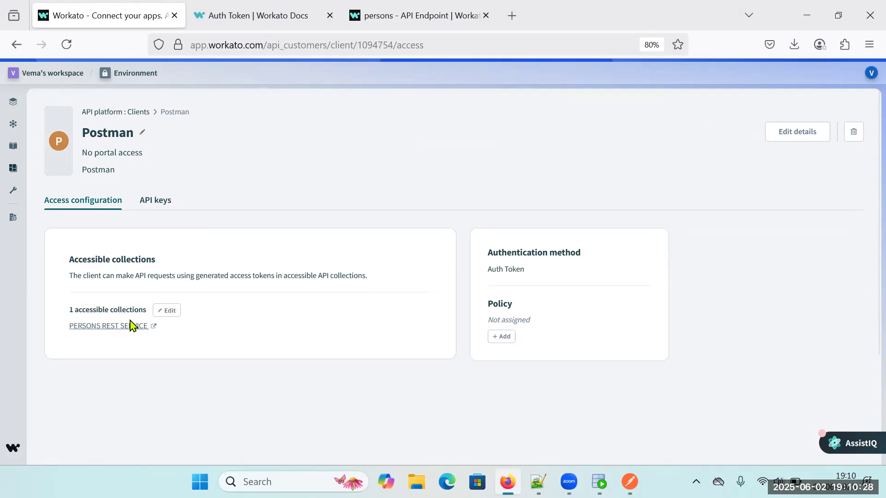
Generate an API key named Postman for the client without IP restrictions and copy its auth token
{"action": "left_click", "coordinate": [152, 204]}
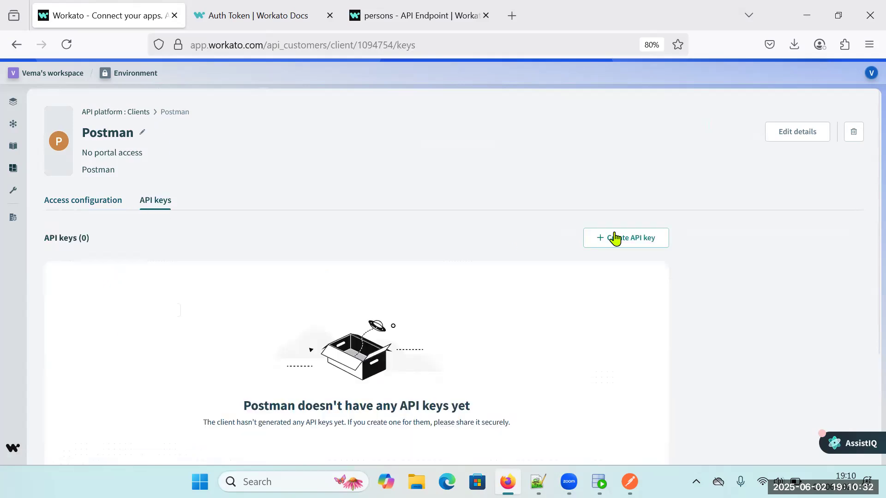
{"action": "left_click", "coordinate": [600, 238]}
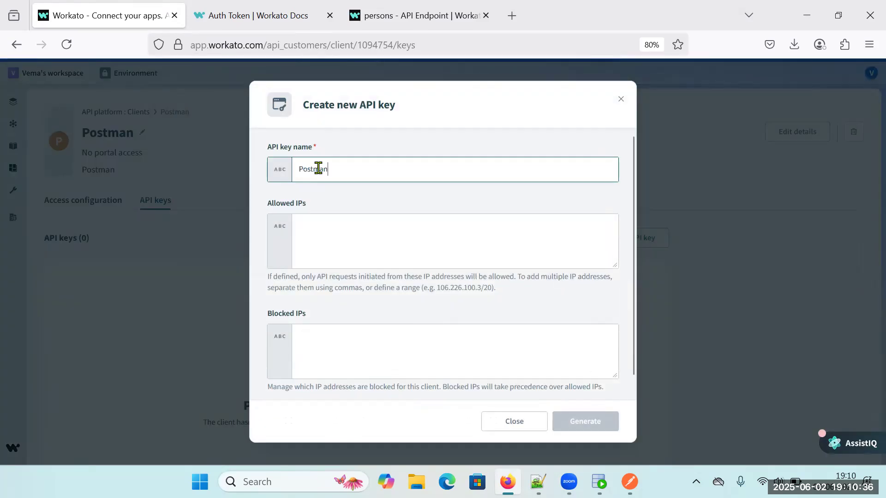
{"action": "type", "text": "Postman"}
{"action": "left_click", "coordinate": [330, 231]}
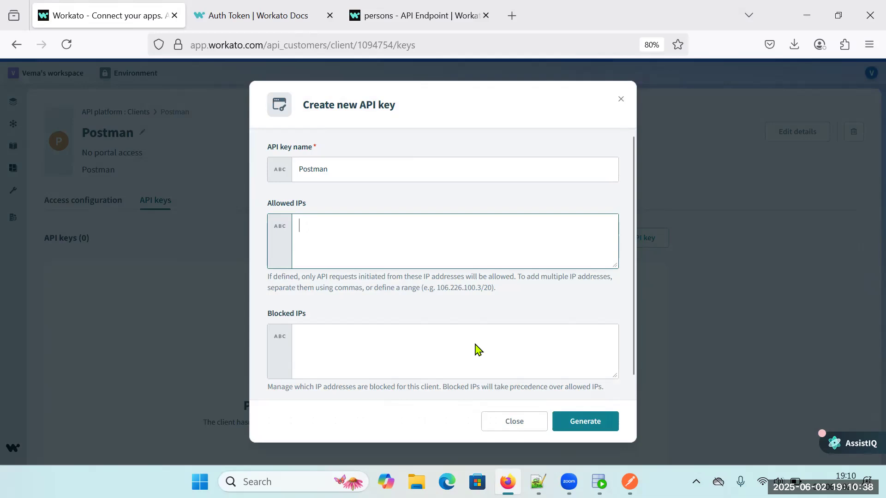
{"action": "scroll", "coordinate": [477, 349], "scroll_direction": "down", "scroll_amount": 1}
{"action": "left_click", "coordinate": [585, 421]}
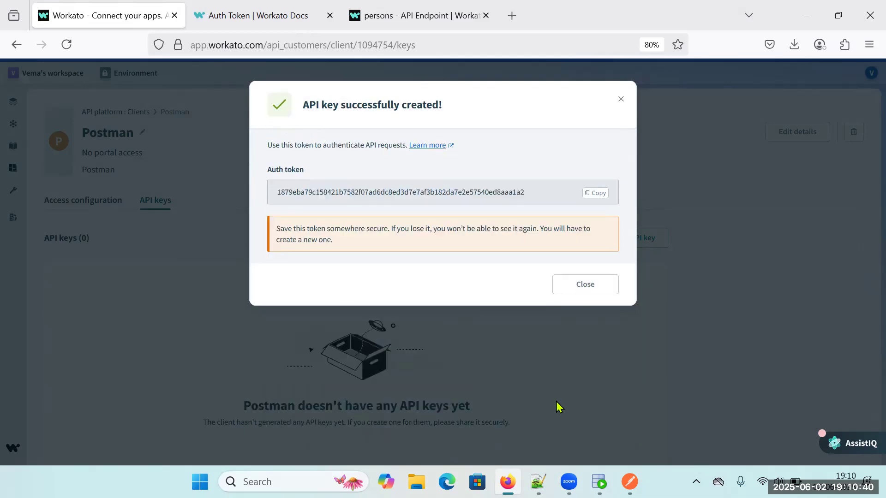
{"action": "left_click", "coordinate": [599, 199]}
Switch to Postman, duplicate the existing persons GET request in the WorkatoAPI collection, and open the copy
{"action": "left_click", "coordinate": [630, 482]}
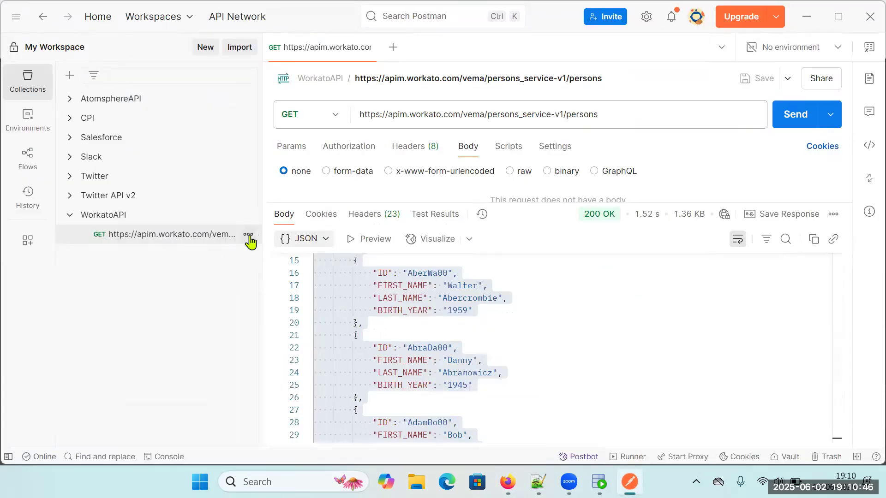
{"action": "left_click", "coordinate": [248, 234]}
{"action": "left_click", "coordinate": [270, 342]}
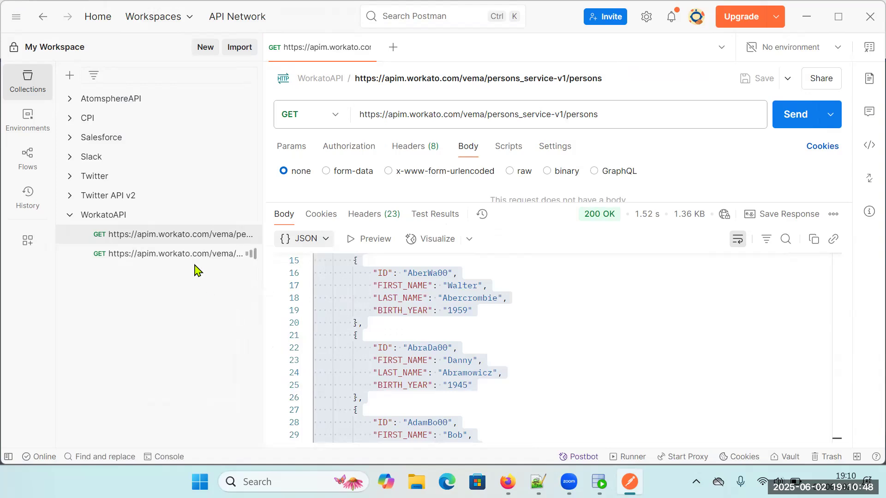
{"action": "left_click", "coordinate": [189, 257]}
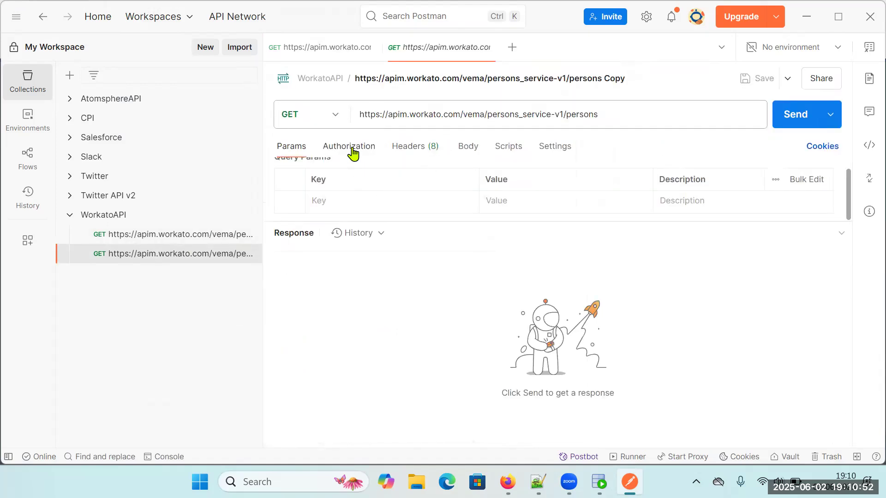
Replace the api-token header value of the duplicated request with the copied auth token
{"action": "left_click", "coordinate": [364, 154]}
{"action": "left_click", "coordinate": [404, 154]}
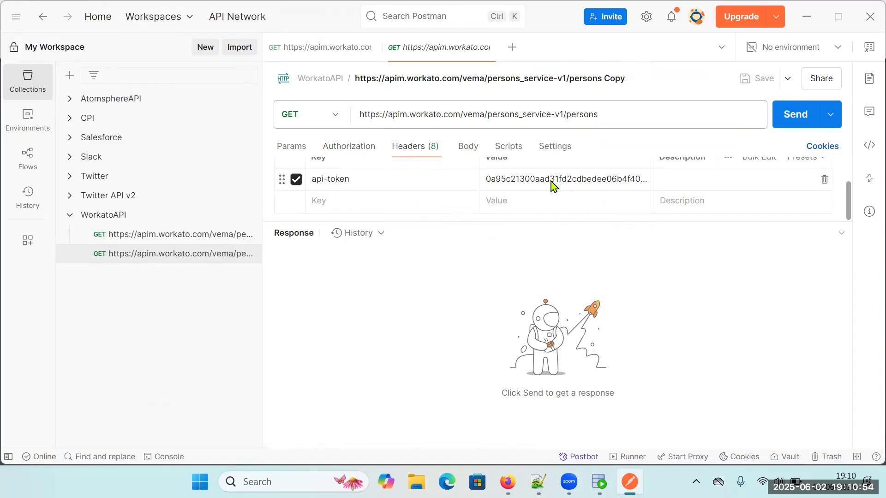
{"action": "scroll", "coordinate": [549, 180], "scroll_direction": "up", "scroll_amount": 1}
{"action": "left_click", "coordinate": [532, 189]}
{"action": "key", "text": "ctrl+a"}
{"action": "key", "text": "BackSpace"}
{"action": "key", "text": "ctrl+v"}
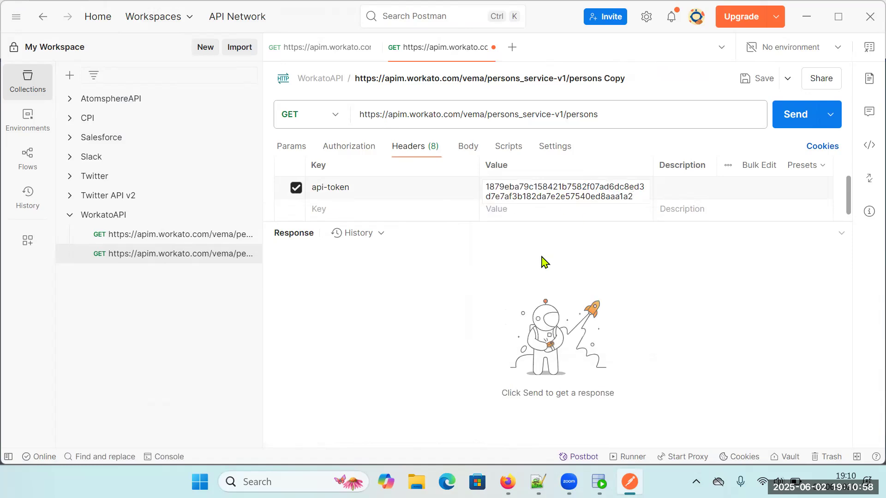
{"action": "left_click", "coordinate": [461, 265]}
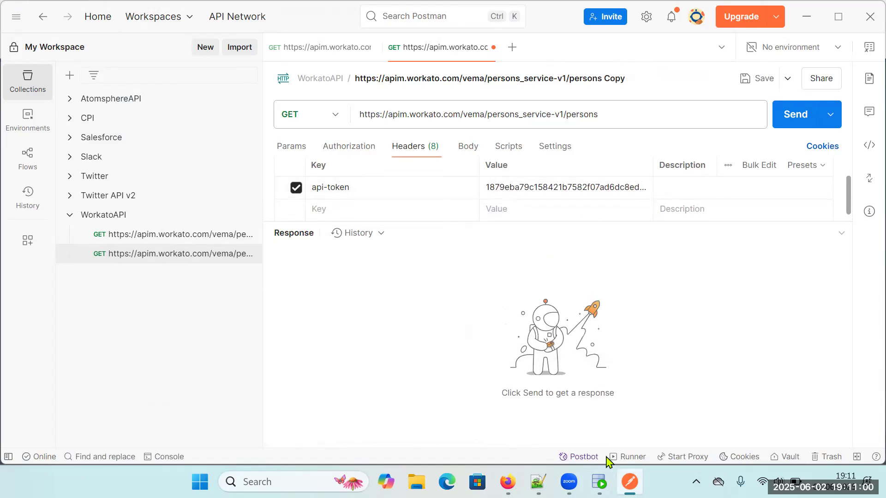
Switch back to Workato, dismiss the new API key message, and look through the Postman key's management options
{"action": "key", "text": "alt+Tab"}
{"action": "left_click", "coordinate": [584, 287]}
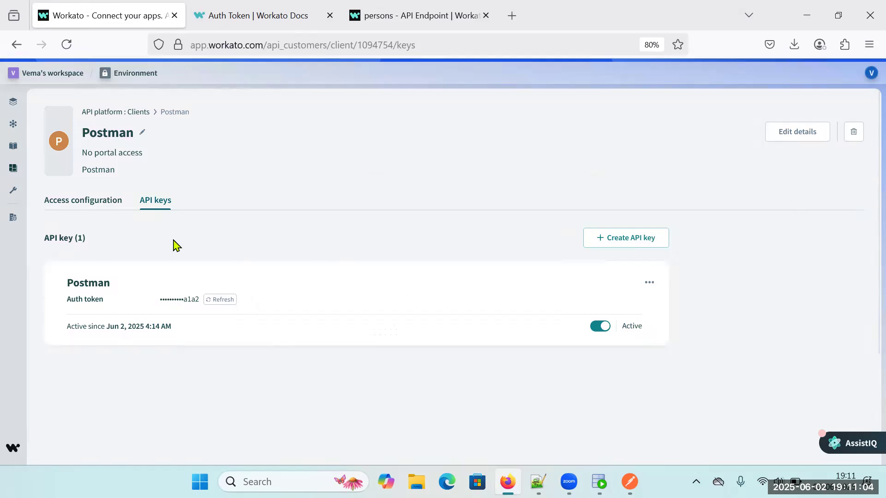
{"action": "left_click", "coordinate": [649, 285]}
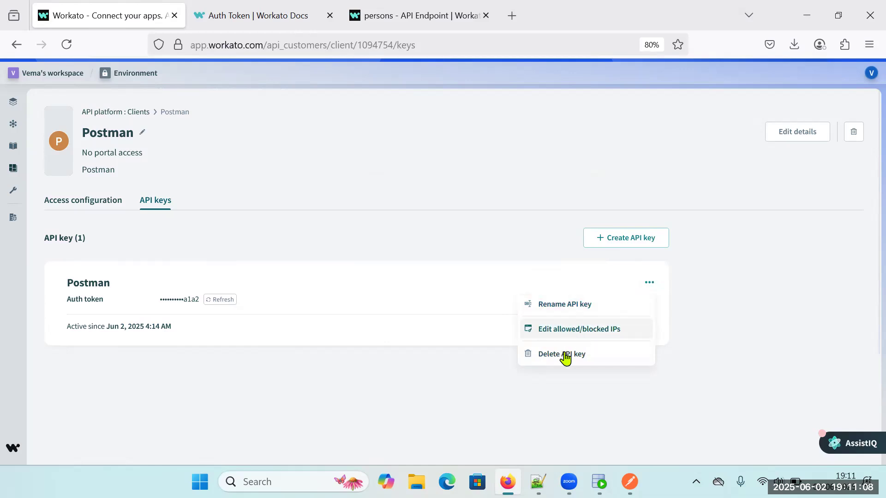
{"action": "left_click", "coordinate": [482, 381]}
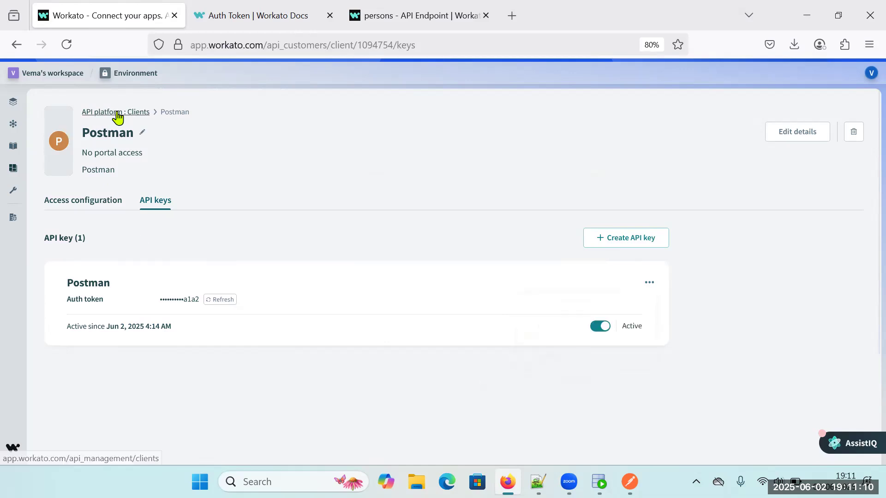
Open the PERSONS REST SERVICE collection from the API collections and try to activate its GET ALL PERSONS endpoint
{"action": "left_click", "coordinate": [117, 112]}
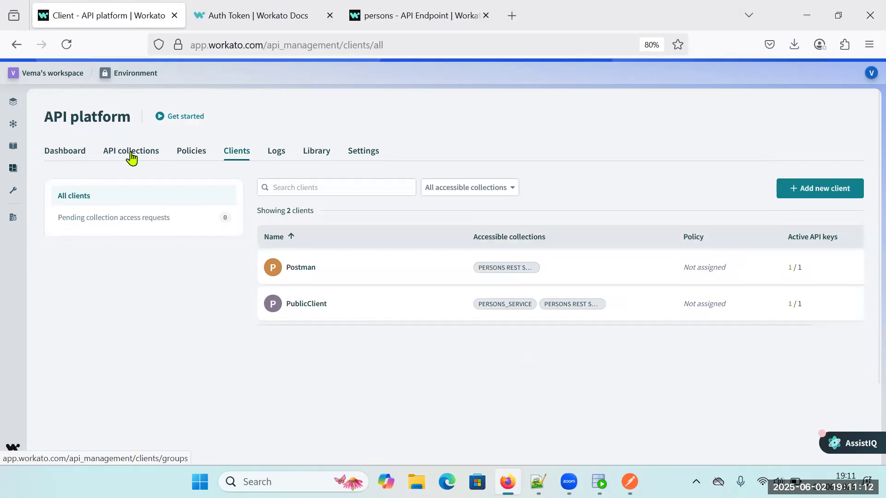
{"action": "left_click", "coordinate": [132, 155]}
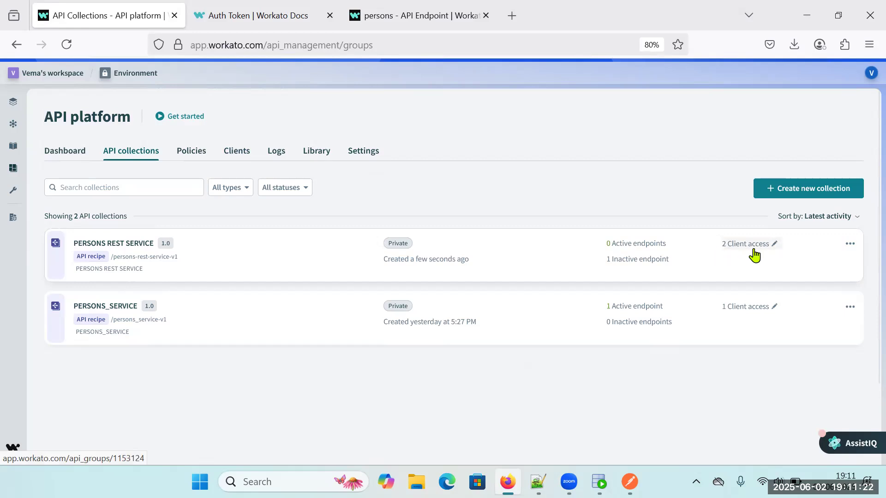
{"action": "left_click", "coordinate": [287, 260]}
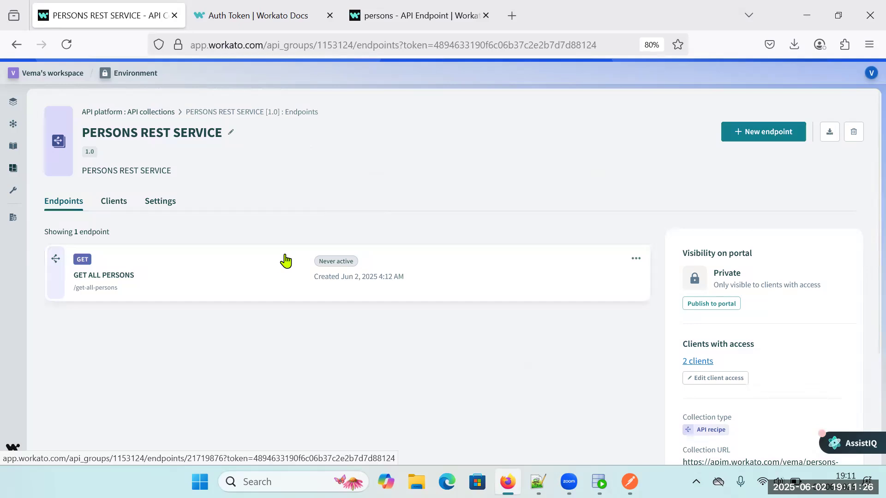
{"action": "left_click", "coordinate": [634, 261]}
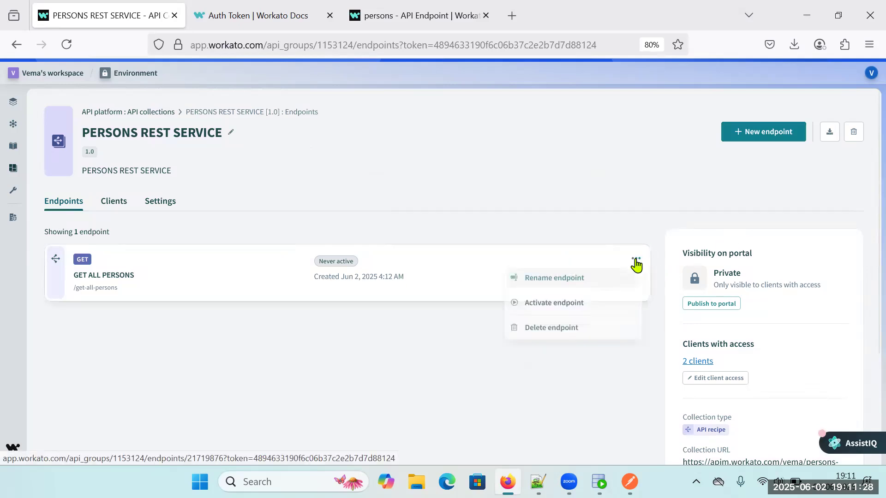
{"action": "left_click", "coordinate": [561, 305]}
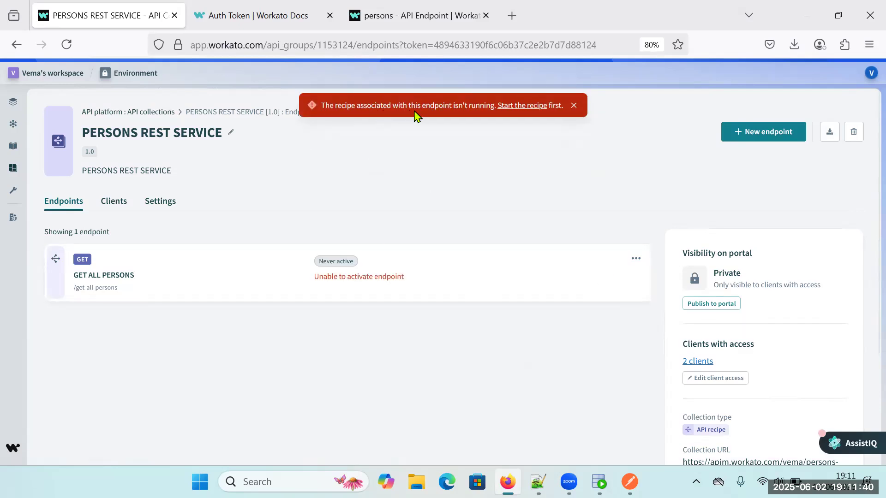
Open the recipe behind the GET ALL PERSONS endpoint, start it, and view it in the REST_SERVICE folder
{"action": "left_click", "coordinate": [521, 106]}
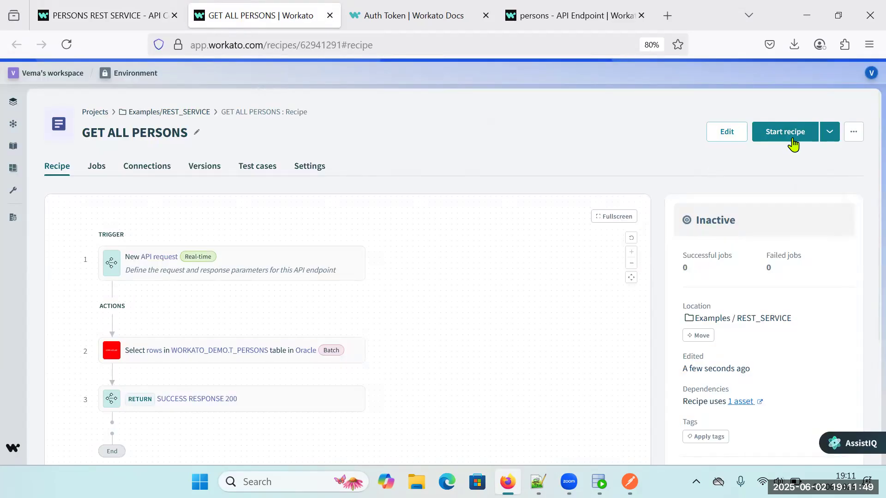
{"action": "left_click", "coordinate": [829, 132]}
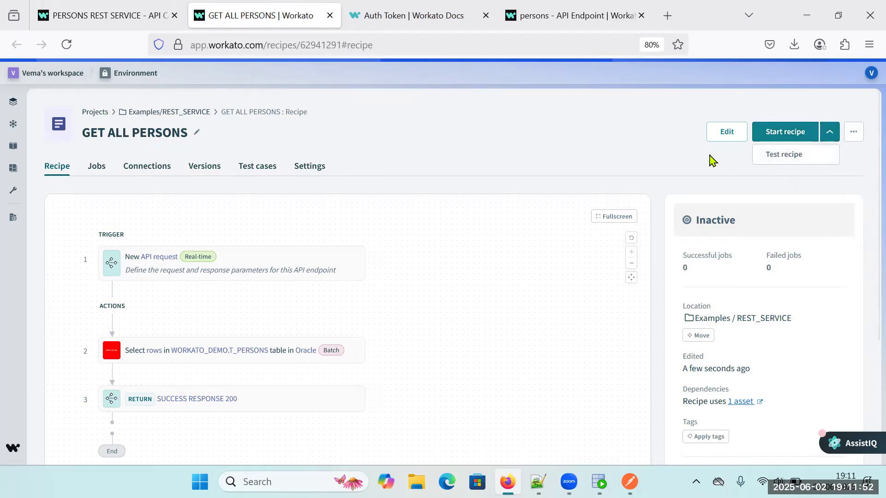
{"action": "left_click", "coordinate": [785, 131]}
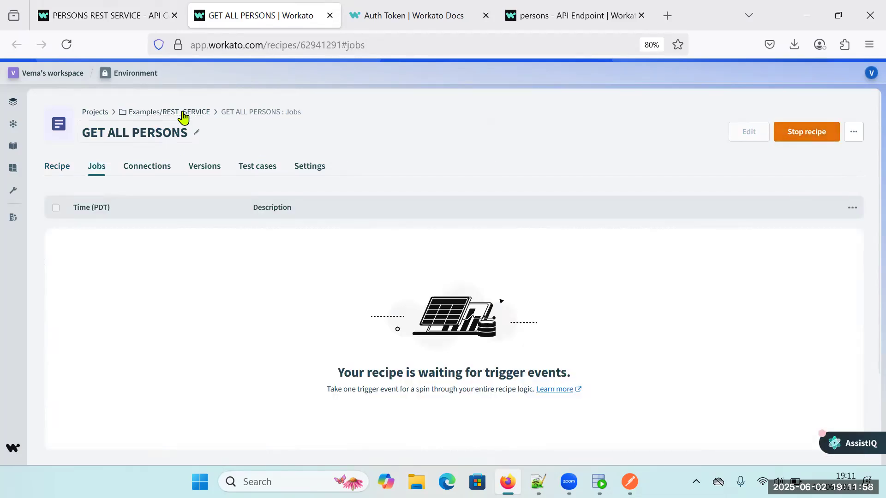
{"action": "left_click", "coordinate": [183, 115]}
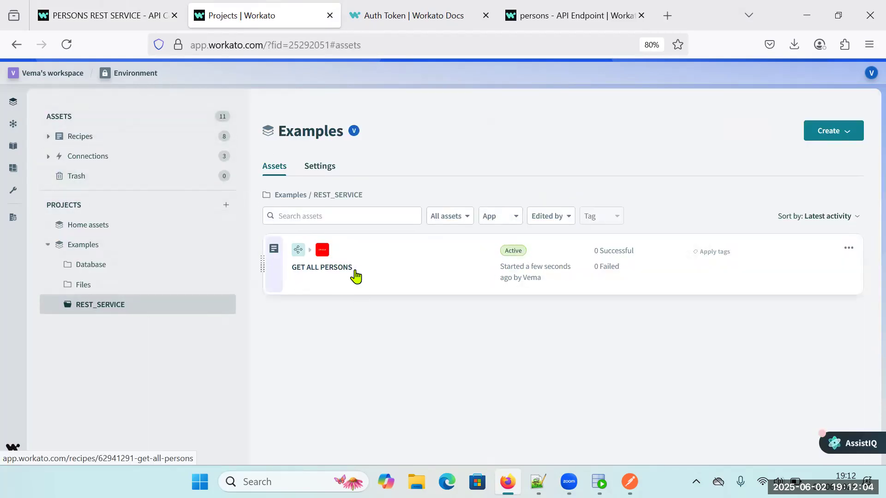
Return to the PERSONS REST SERVICE collection, reload it, and activate the GET ALL PERSONS endpoint
{"action": "left_click", "coordinate": [130, 19]}
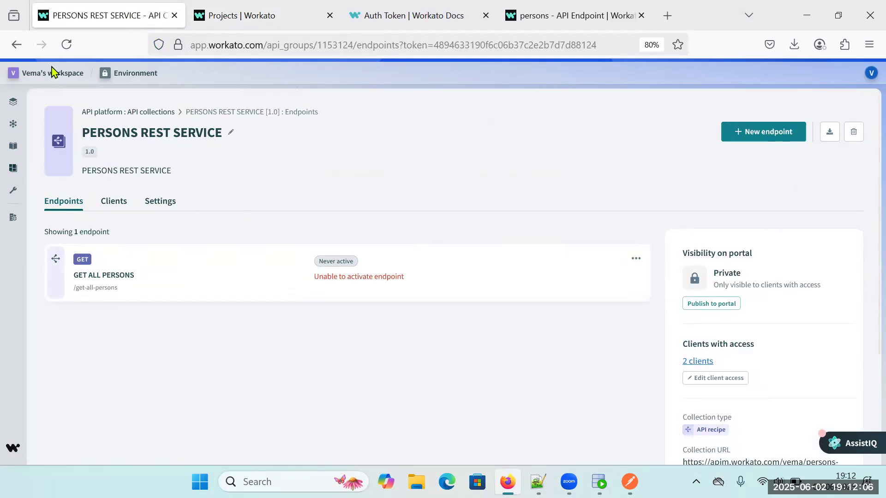
{"action": "left_click", "coordinate": [65, 44]}
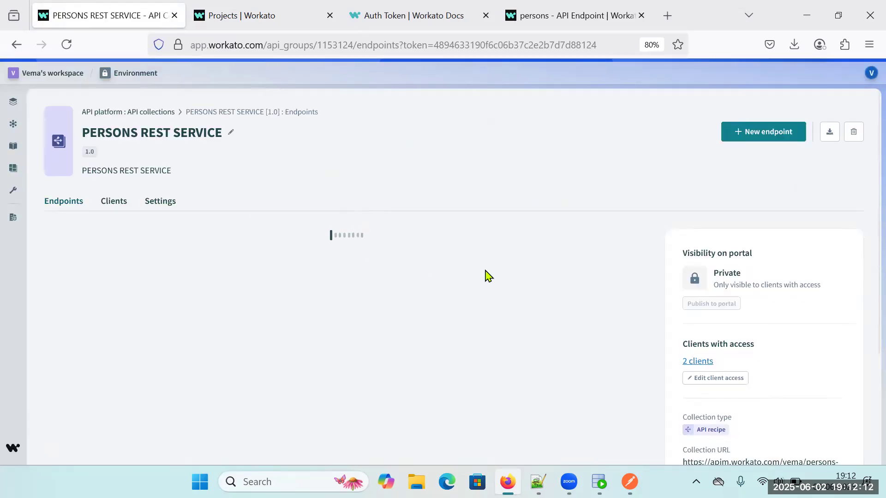
{"action": "left_click", "coordinate": [636, 260]}
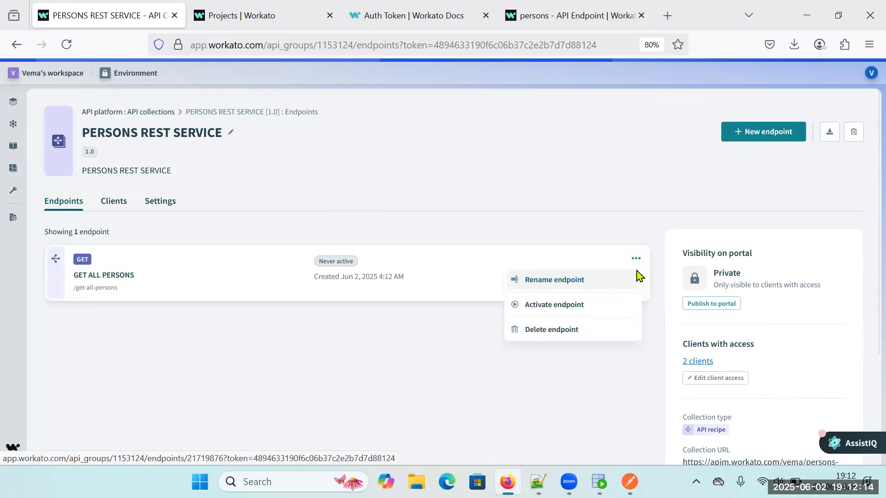
{"action": "left_click", "coordinate": [556, 301]}
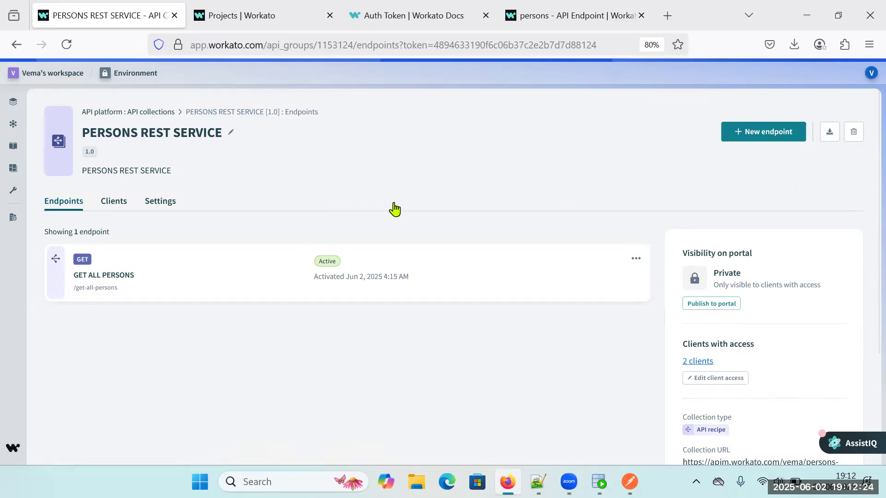
Copy the PERSONS REST SERVICE collection URL, switch to Postman, replace the GET request's URL with it, and send the request
{"action": "scroll", "coordinate": [776, 346], "scroll_direction": "down", "scroll_amount": 3}
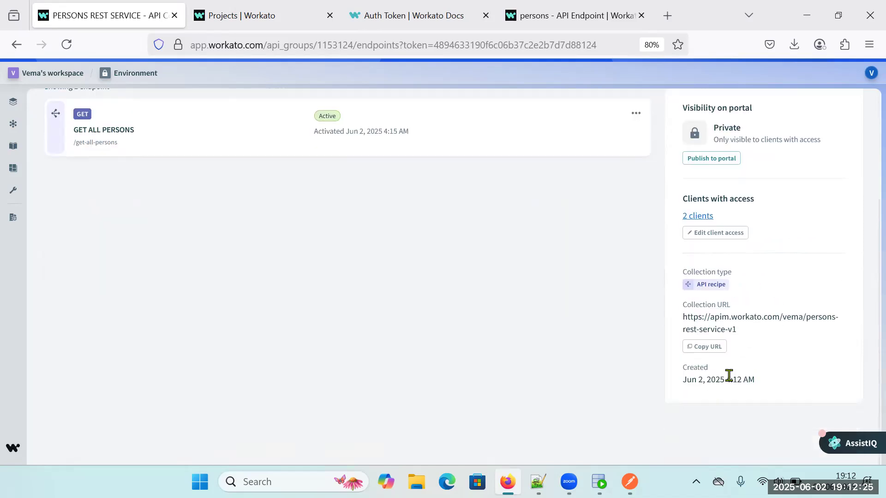
{"action": "left_click", "coordinate": [706, 347]}
{"action": "left_click", "coordinate": [629, 482]}
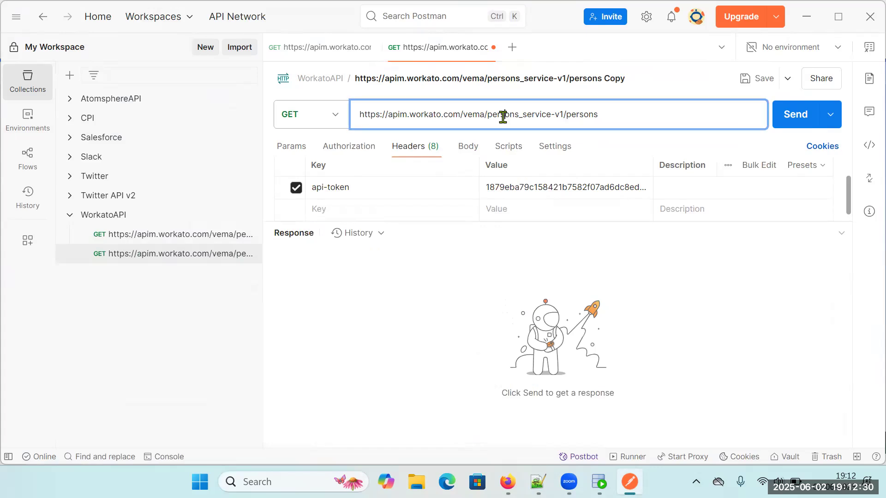
{"action": "key", "text": "ctrl+a"}
{"action": "key", "text": "ctrl+v"}
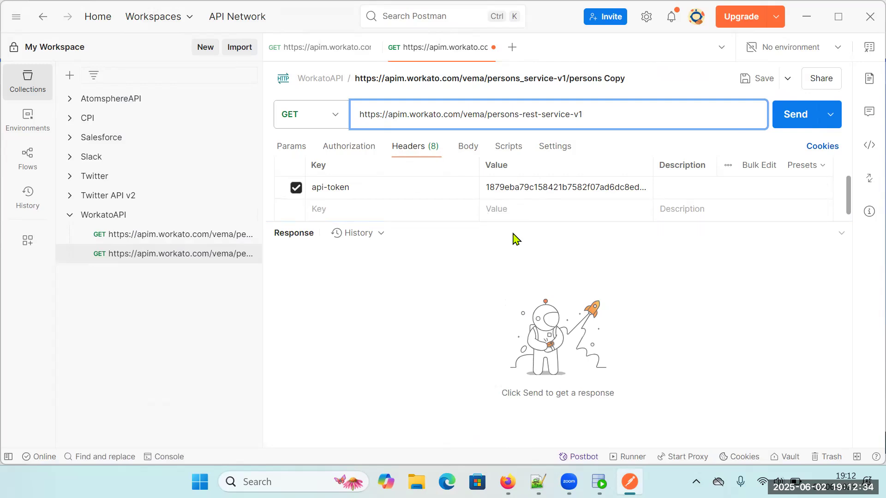
{"action": "left_click", "coordinate": [807, 124]}
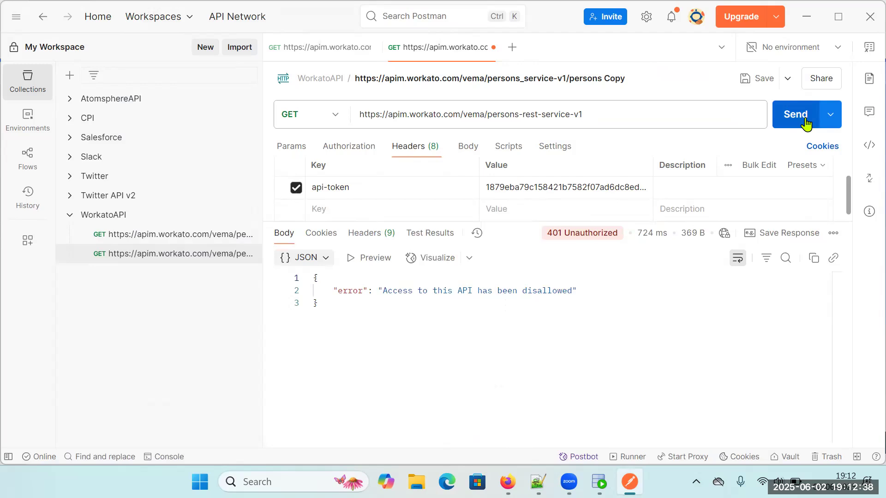
{"action": "left_click_drag", "start_coordinate": [383, 290], "coordinate": [571, 292]}
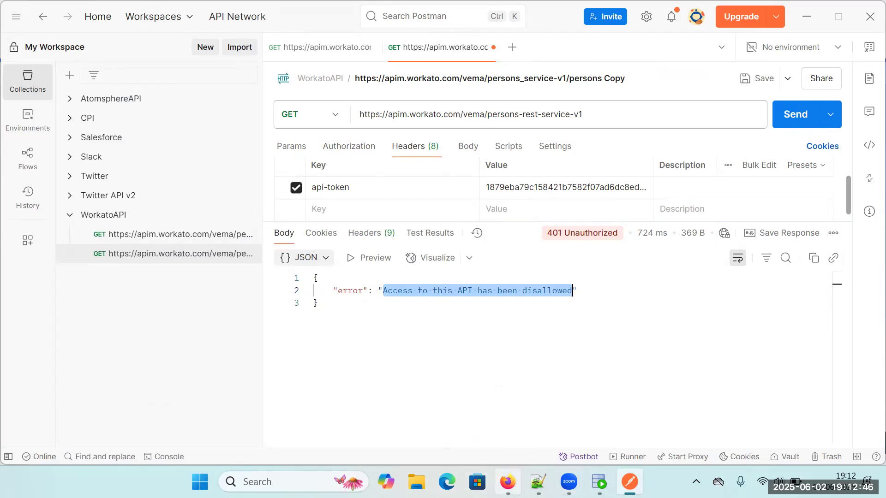
Switch back to Workato and remove PublicClient from the clients with access to the PERSONS REST SERVICE collection, saving the change
{"action": "mouse_move", "coordinate": [507, 482]}
{"action": "left_click", "coordinate": [506, 430]}
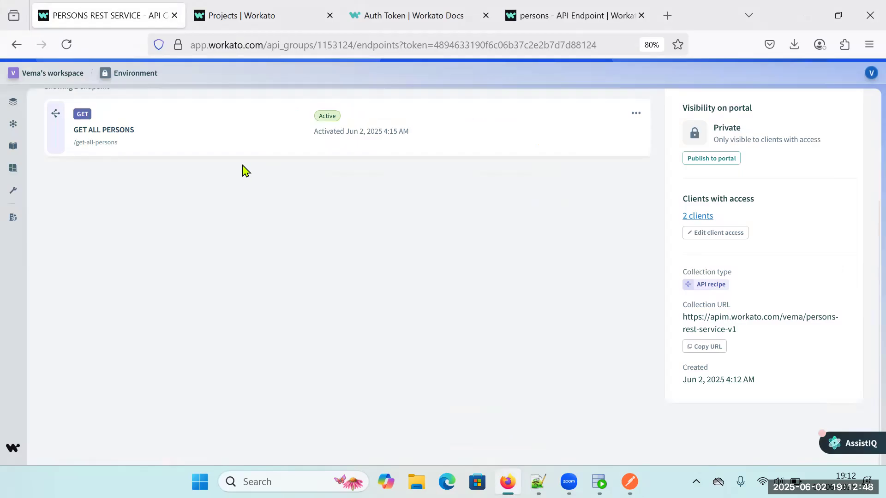
{"action": "scroll", "coordinate": [389, 273], "scroll_direction": "up", "scroll_amount": 3}
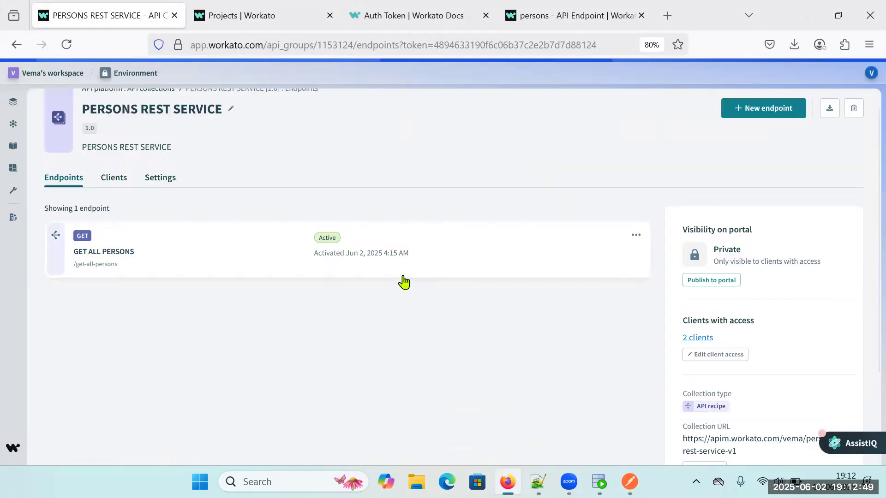
{"action": "left_click", "coordinate": [697, 338]}
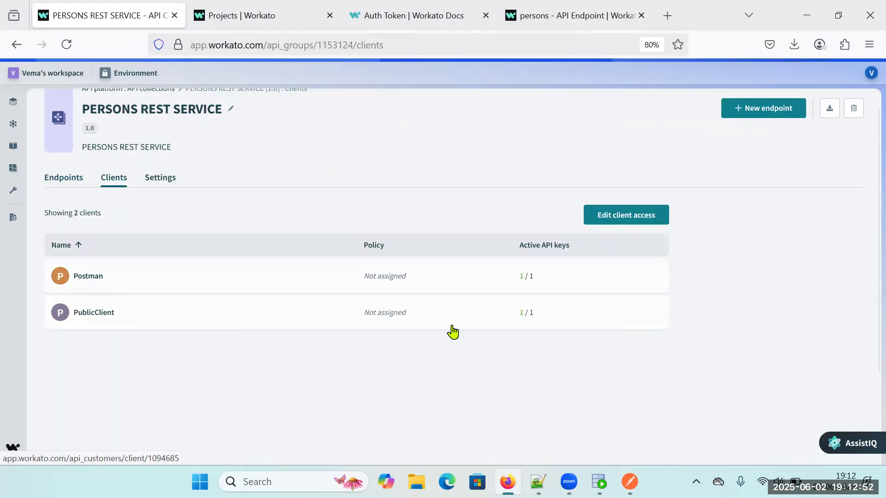
{"action": "left_click", "coordinate": [636, 226]}
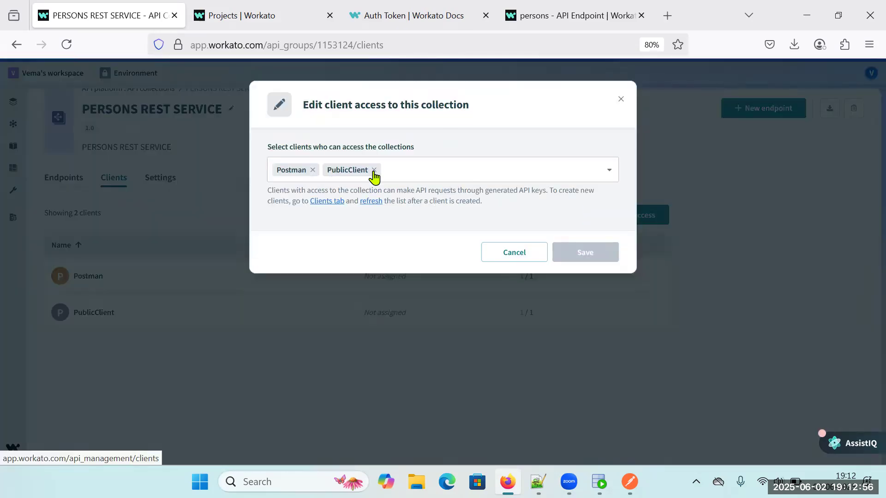
{"action": "left_click", "coordinate": [373, 170]}
{"action": "left_click", "coordinate": [589, 252]}
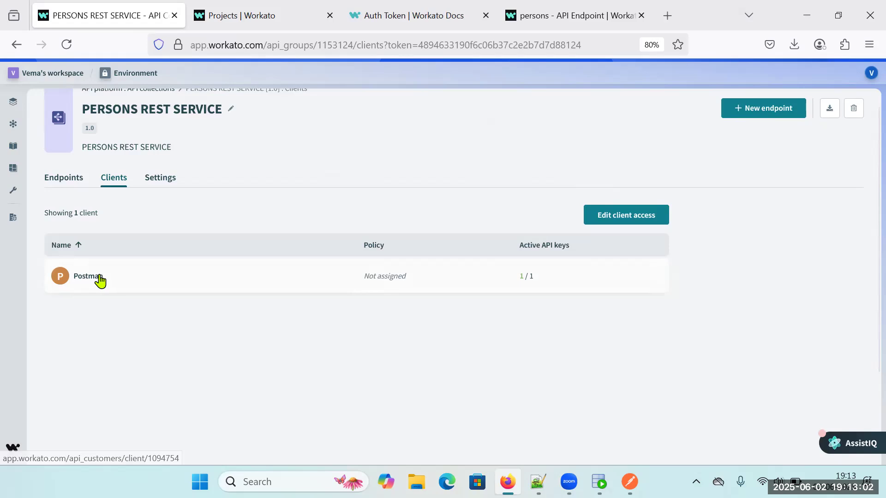
Check the GET ALL PERSONS endpoint's management options, then switch to Postman and resend the request
{"action": "left_click", "coordinate": [60, 184]}
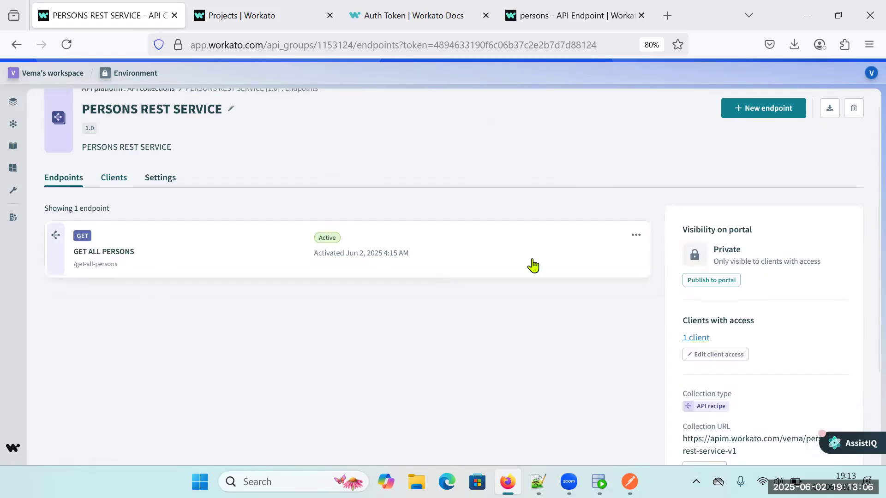
{"action": "left_click", "coordinate": [636, 235]}
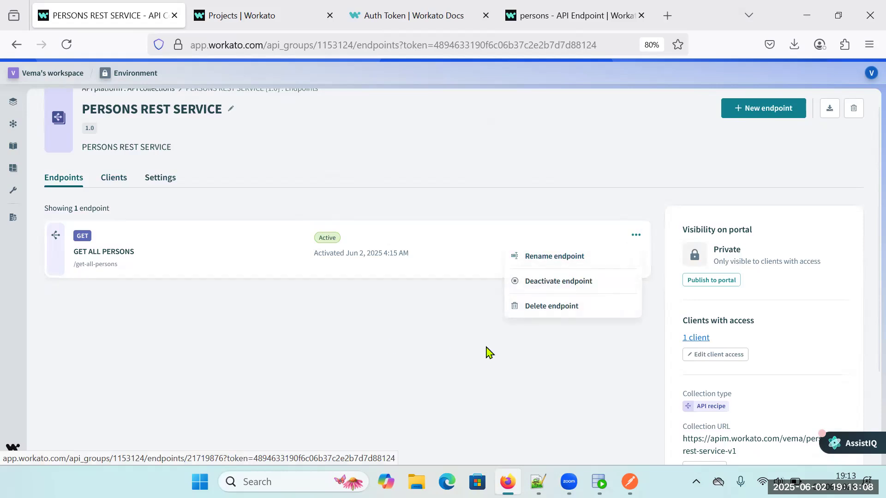
{"action": "left_click", "coordinate": [478, 381]}
{"action": "left_click", "coordinate": [629, 482]}
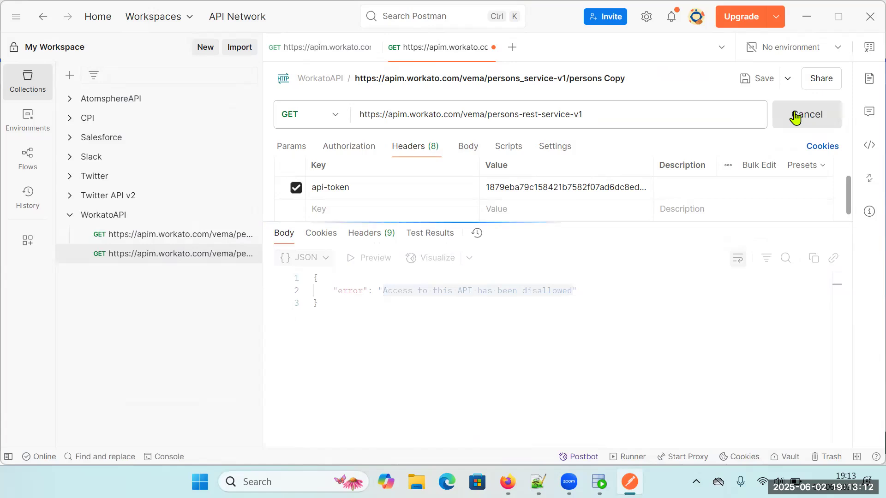
Return to Workato, open the GET ALL PERSONS endpoint's details, and copy its endpoint URL
{"action": "mouse_move", "coordinate": [629, 481]}
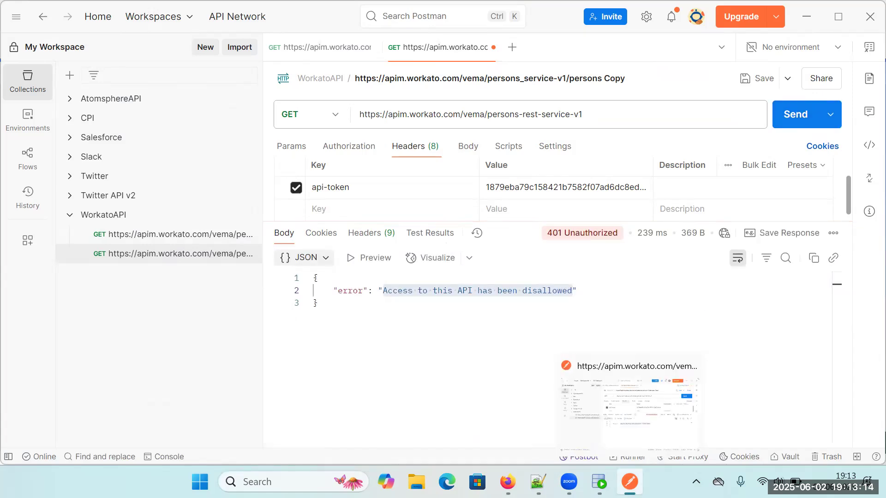
{"action": "left_click", "coordinate": [629, 482]}
{"action": "scroll", "coordinate": [775, 374], "scroll_direction": "down", "scroll_amount": 2}
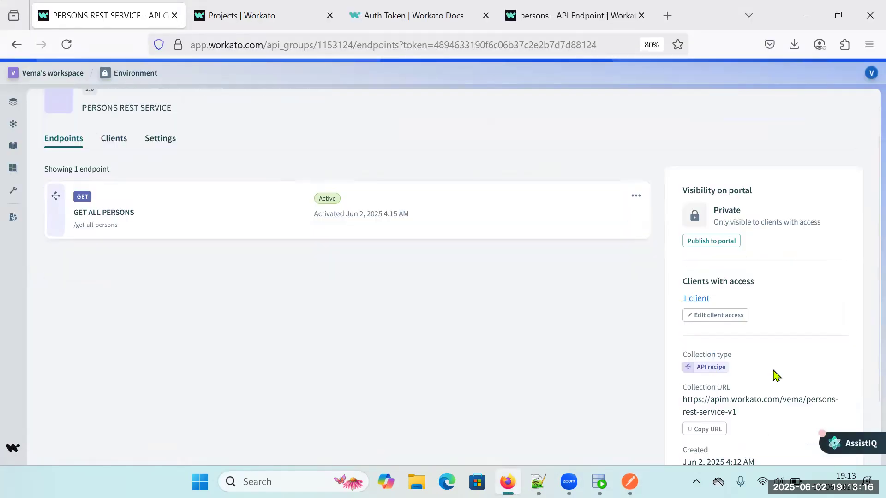
{"action": "scroll", "coordinate": [378, 296], "scroll_direction": "up", "scroll_amount": 2}
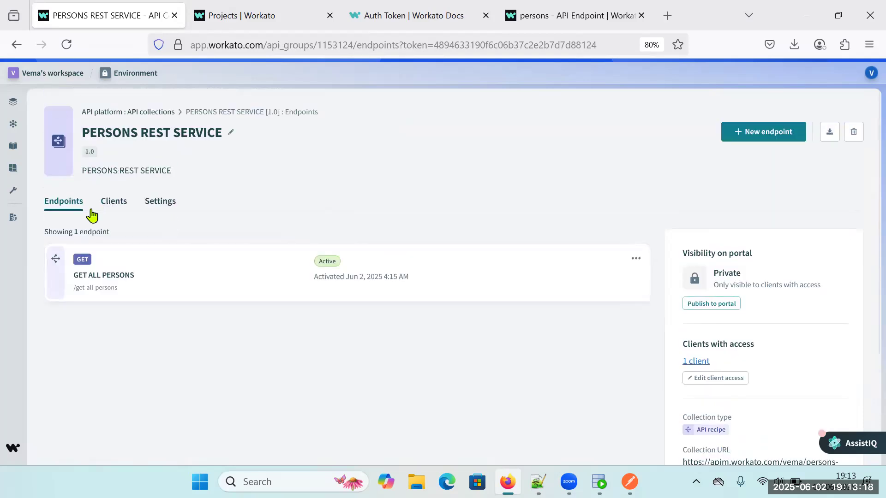
{"action": "left_click", "coordinate": [103, 284]}
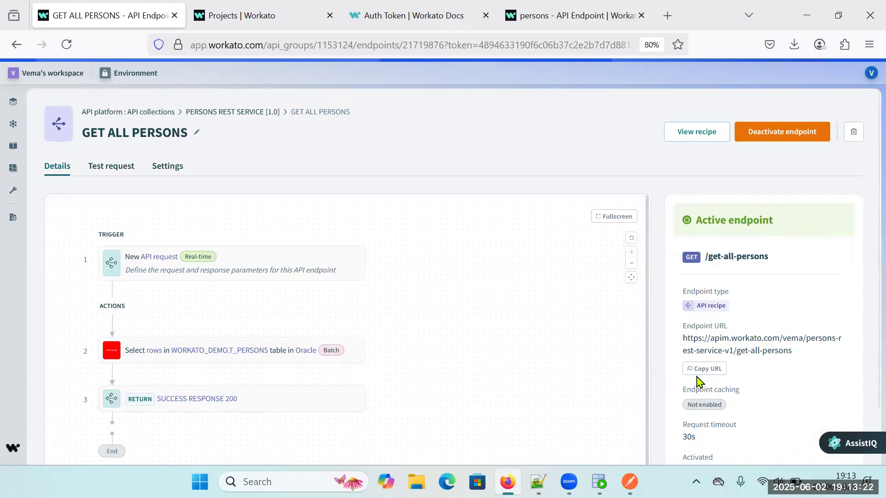
{"action": "scroll", "coordinate": [710, 367], "scroll_direction": "down", "scroll_amount": 2}
{"action": "left_click", "coordinate": [703, 308]}
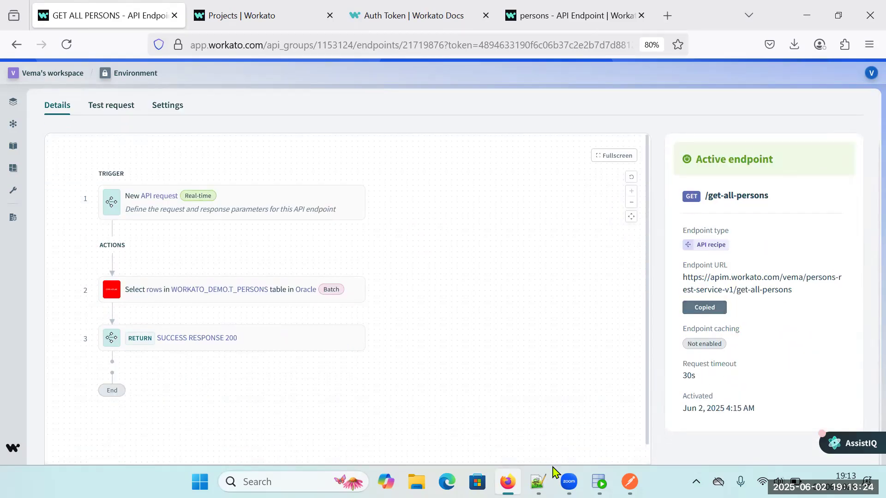
Switch to Postman, replace the request URL with the copied get-all-persons endpoint URL, and send the GET request
{"action": "left_click", "coordinate": [630, 482]}
{"action": "left_click", "coordinate": [512, 116]}
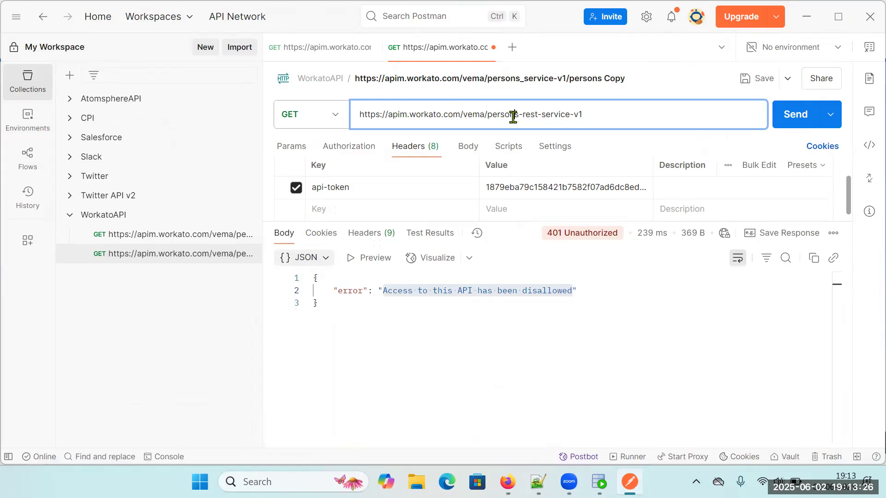
{"action": "key", "text": "ctrl+a"}
{"action": "key", "text": "ctrl+v"}
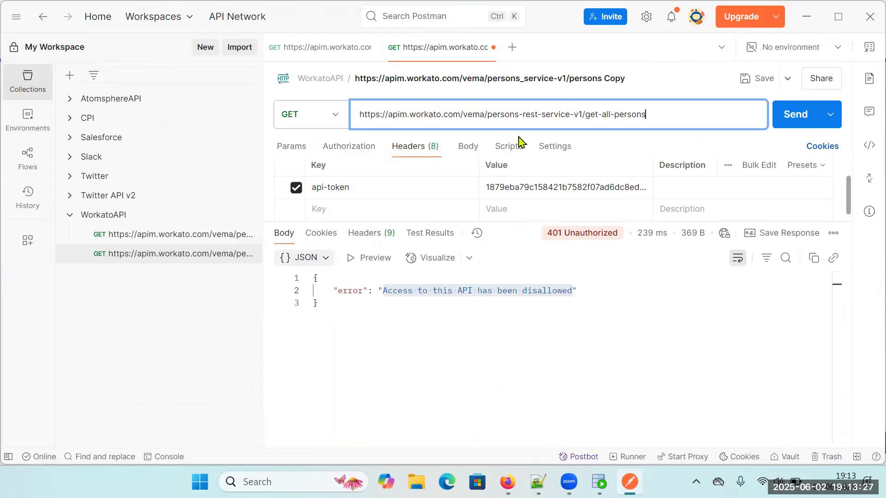
{"action": "left_click", "coordinate": [798, 121]}
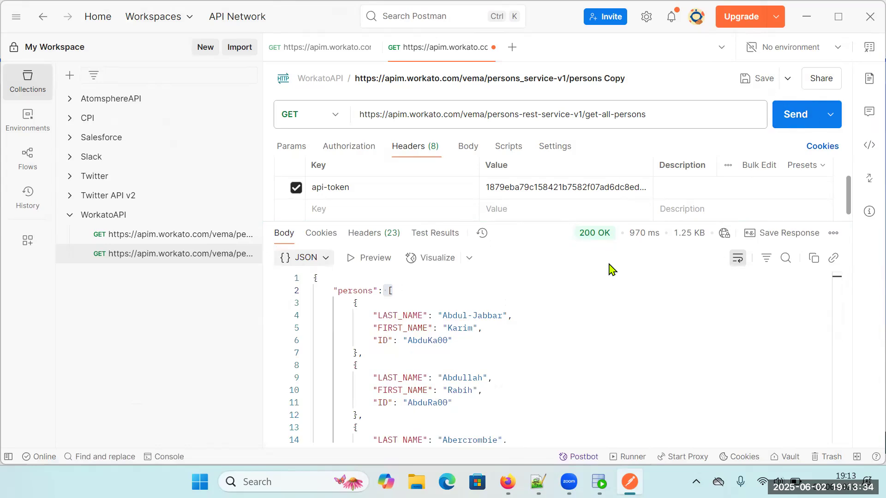
Check the endpoint path get-all-persons in Workato, then return to Postman and review the returned persons JSON
{"action": "key", "text": "alt+Tab"}
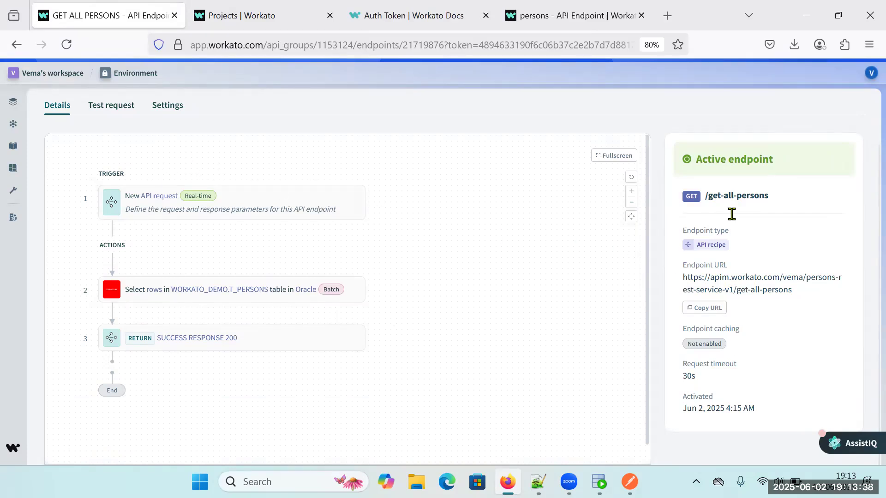
{"action": "left_click_drag", "start_coordinate": [712, 196], "coordinate": [760, 196]}
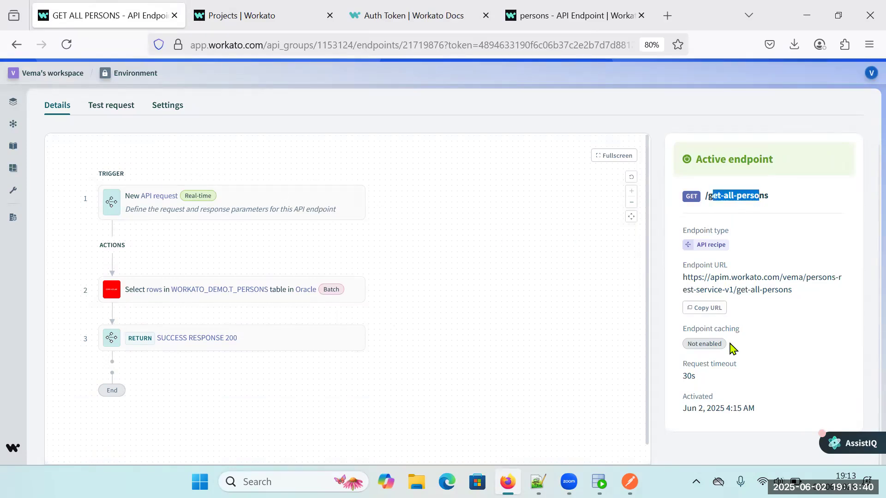
{"action": "left_click", "coordinate": [633, 481]}
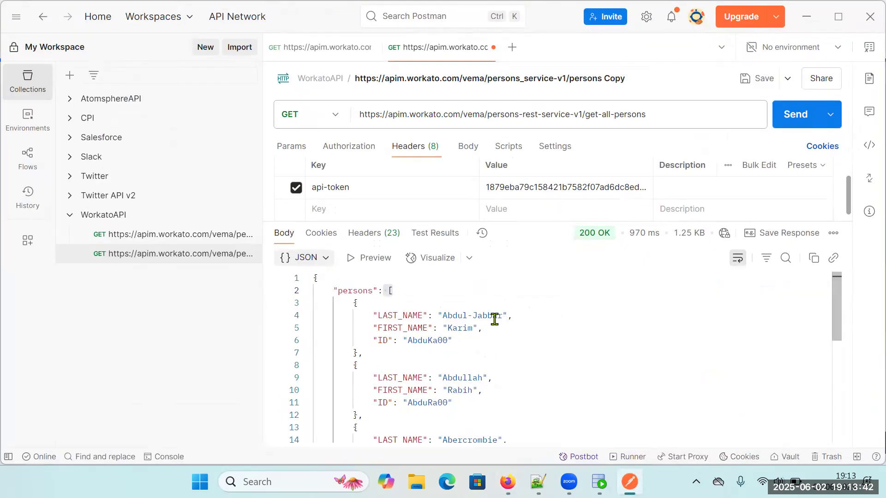
{"action": "scroll", "coordinate": [519, 360], "scroll_direction": "down", "scroll_amount": 6}
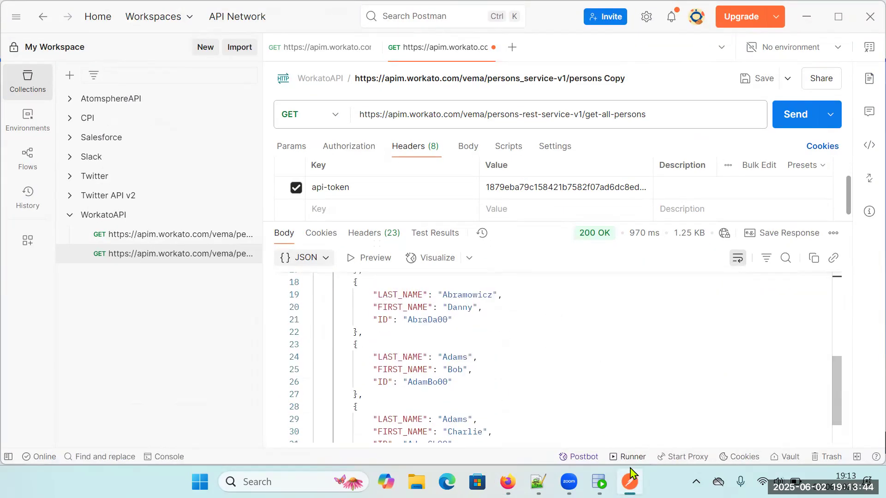
Switch to Workato, open the GET ALL PERSONS recipe from the REST_SERVICE folder, and open the report of its job
{"action": "key", "text": "alt+Tab"}
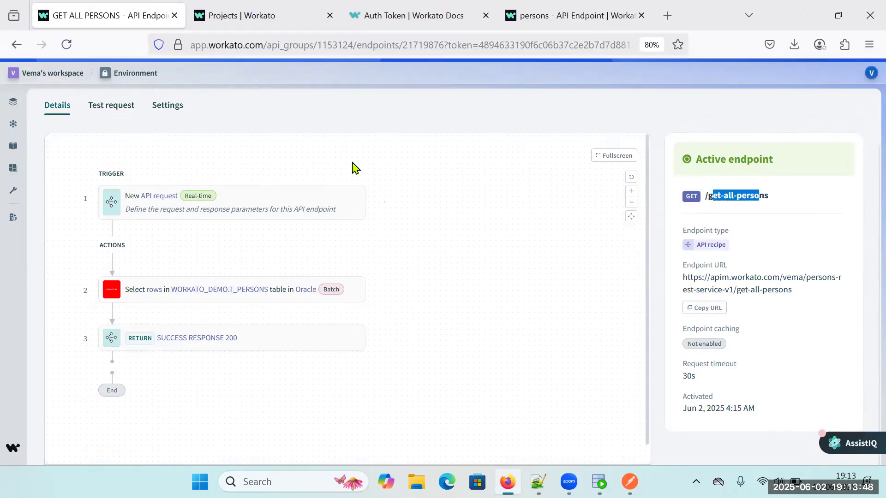
{"action": "left_click", "coordinate": [257, 16]}
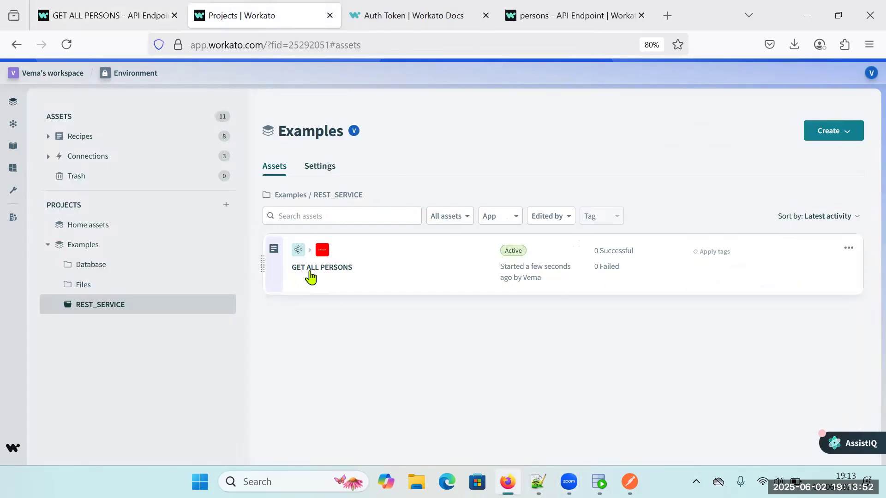
{"action": "left_click", "coordinate": [310, 276]}
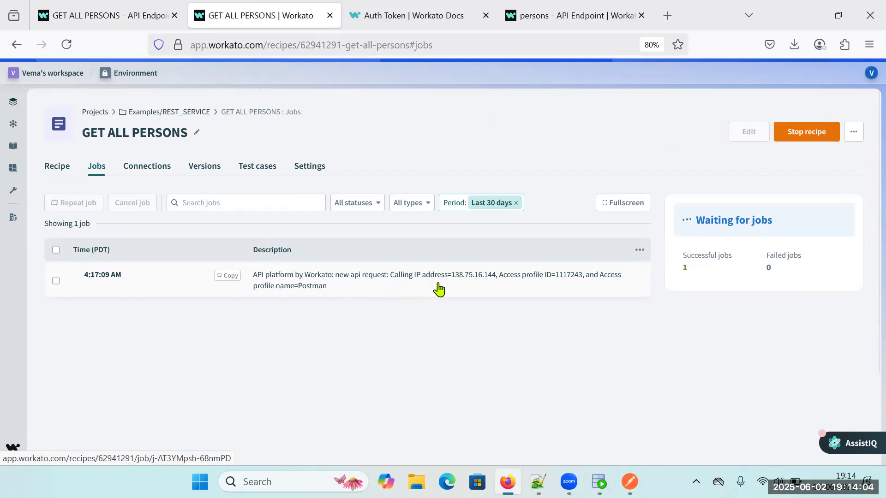
{"action": "left_click", "coordinate": [139, 282]}
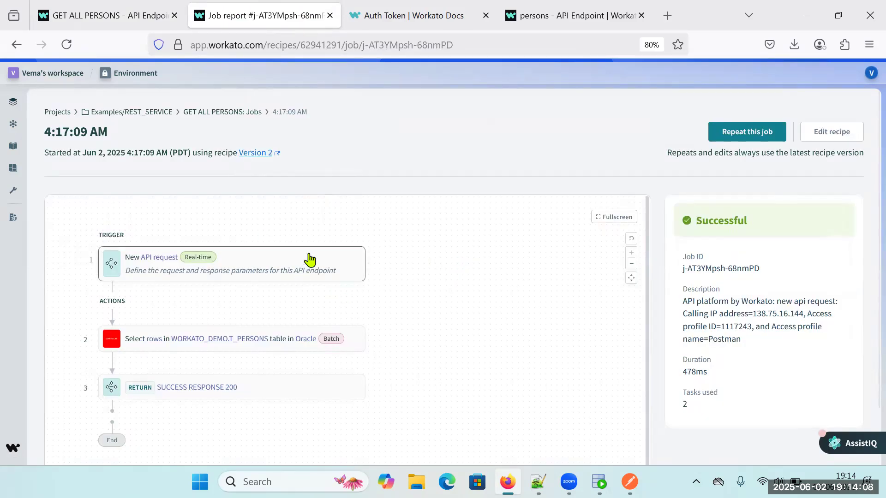
Examine the expanded input and output data of the job's New API request trigger
{"action": "left_click", "coordinate": [309, 258]}
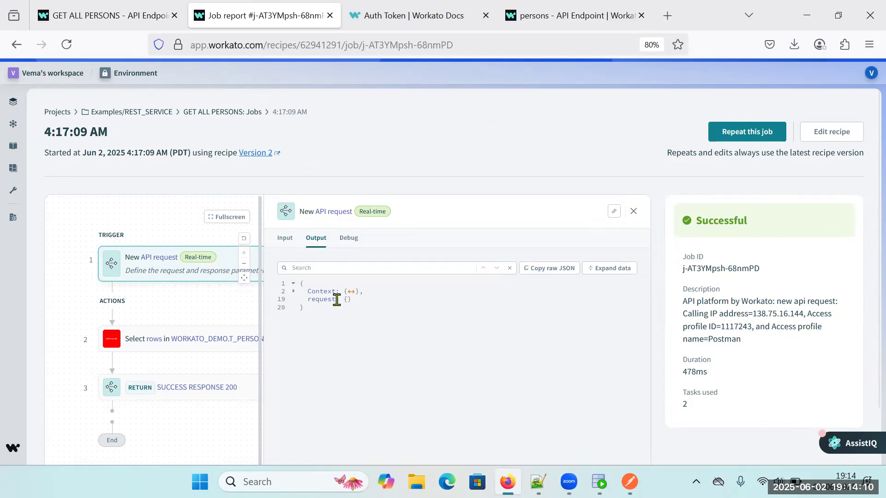
{"action": "left_click", "coordinate": [285, 238]}
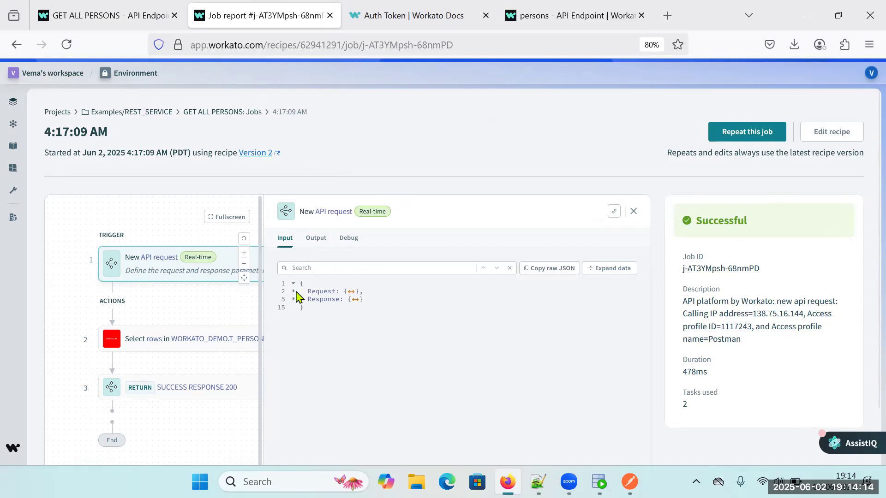
{"action": "left_click", "coordinate": [607, 268]}
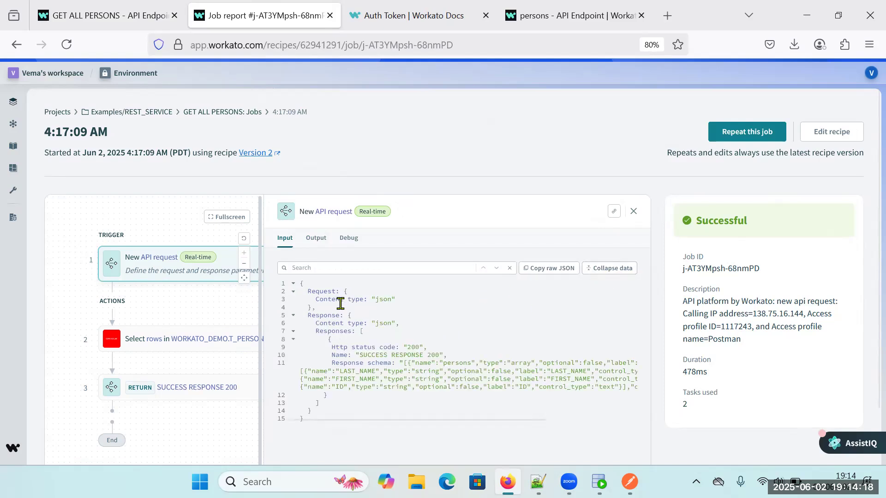
{"action": "scroll", "coordinate": [359, 314], "scroll_direction": "down", "scroll_amount": 2}
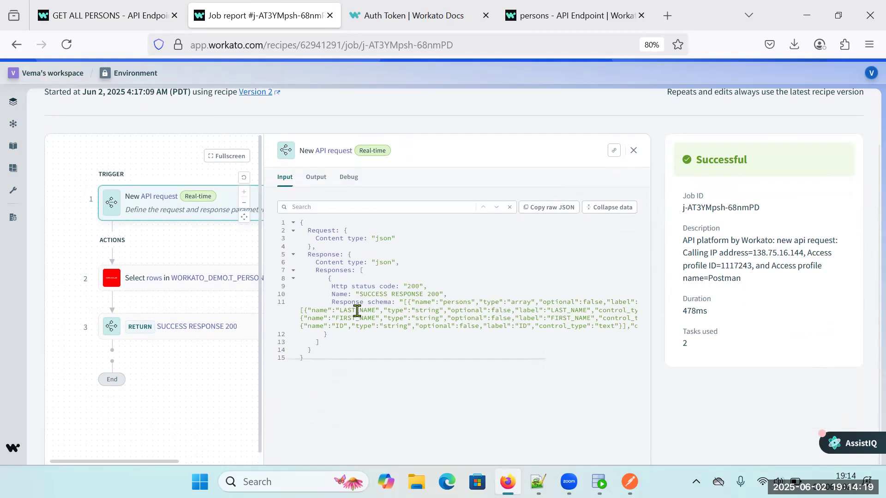
{"action": "left_click", "coordinate": [319, 178]}
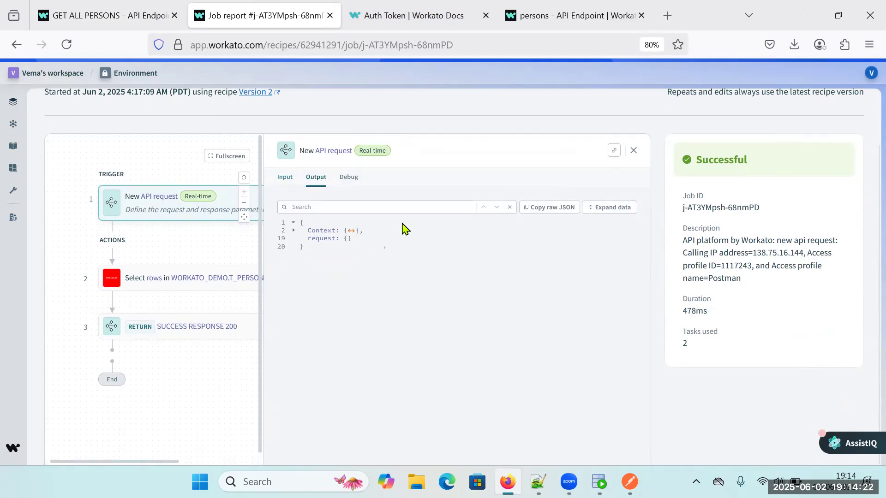
{"action": "left_click", "coordinate": [604, 208]}
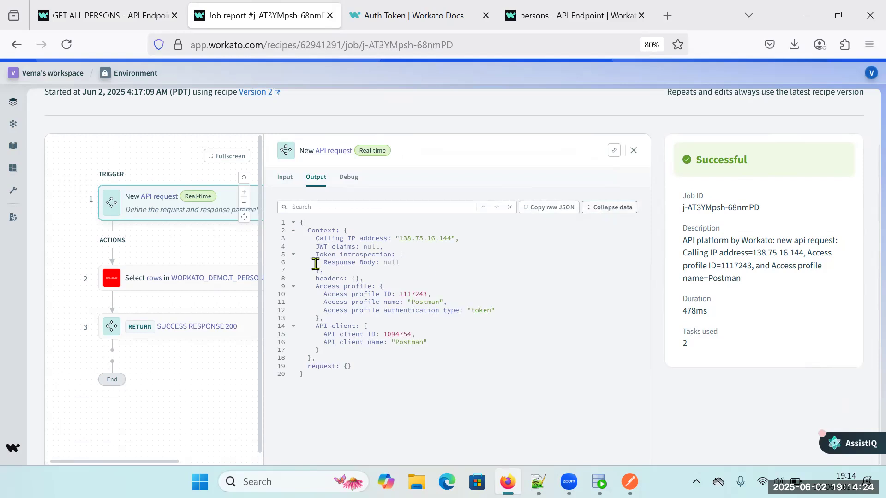
Examine the calling IP address, access profile and API client details in the New API request trigger's output
{"action": "left_click_drag", "start_coordinate": [321, 242], "coordinate": [458, 244]}
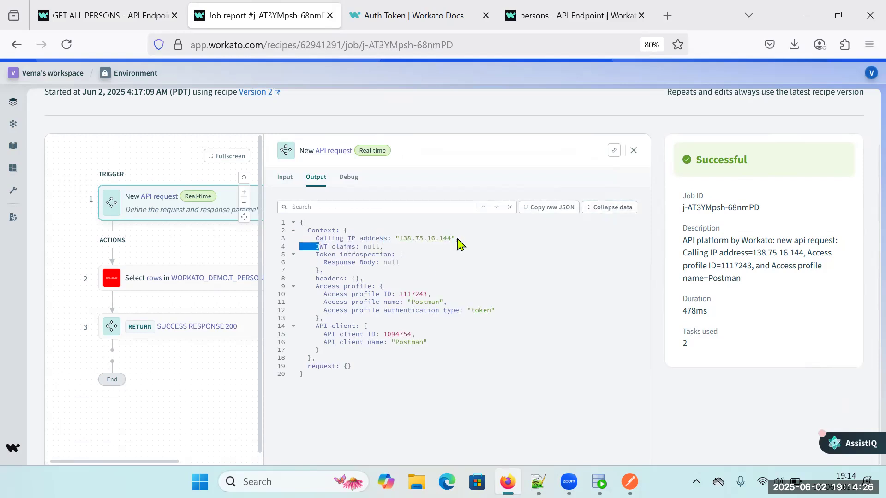
{"action": "left_click_drag", "start_coordinate": [318, 298], "coordinate": [433, 298]}
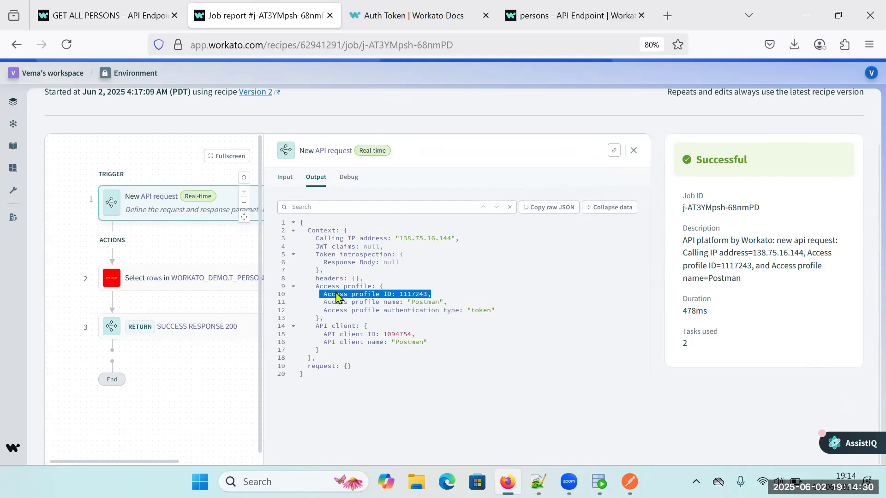
{"action": "left_click", "coordinate": [325, 332]}
{"action": "triple_click", "coordinate": [393, 334]}
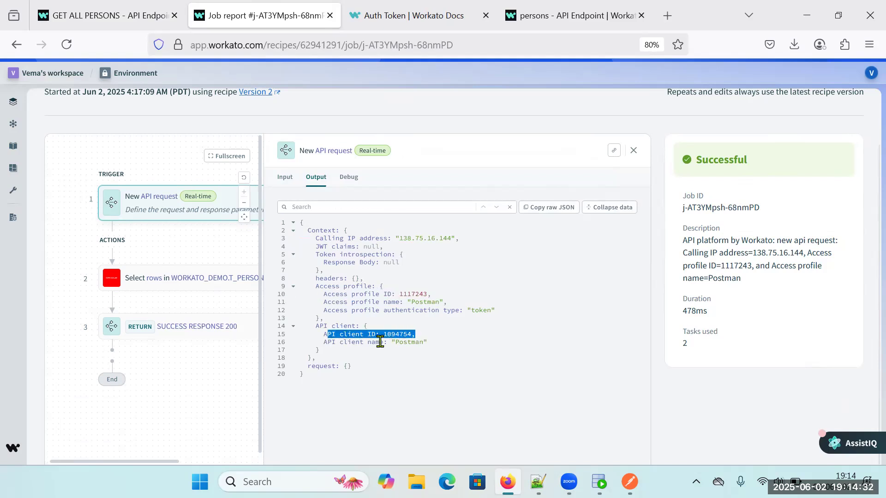
{"action": "left_click_drag", "start_coordinate": [335, 342], "coordinate": [422, 342]}
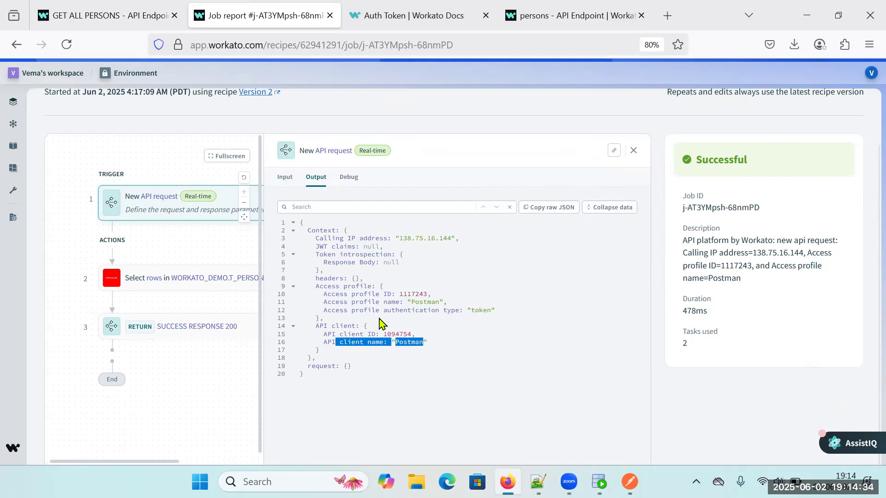
{"action": "left_click_drag", "start_coordinate": [326, 294], "coordinate": [513, 322]}
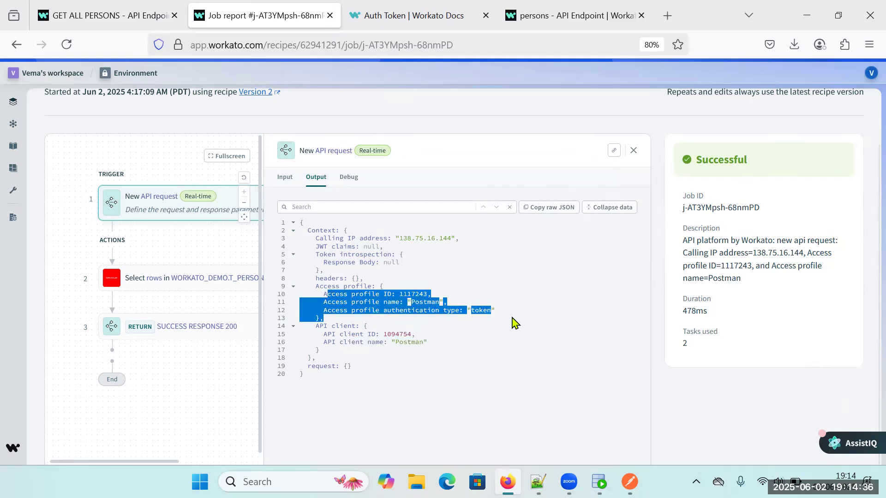
{"action": "left_click", "coordinate": [353, 308]}
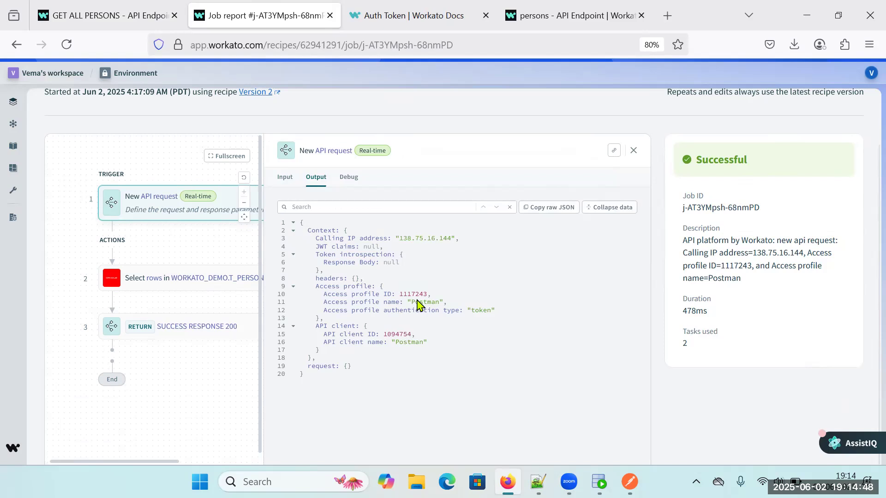
{"action": "left_click_drag", "start_coordinate": [409, 304], "coordinate": [442, 305]}
Open the output of the Oracle Select rows action and expand it to review the row count and returned rows
{"action": "left_click", "coordinate": [217, 282]}
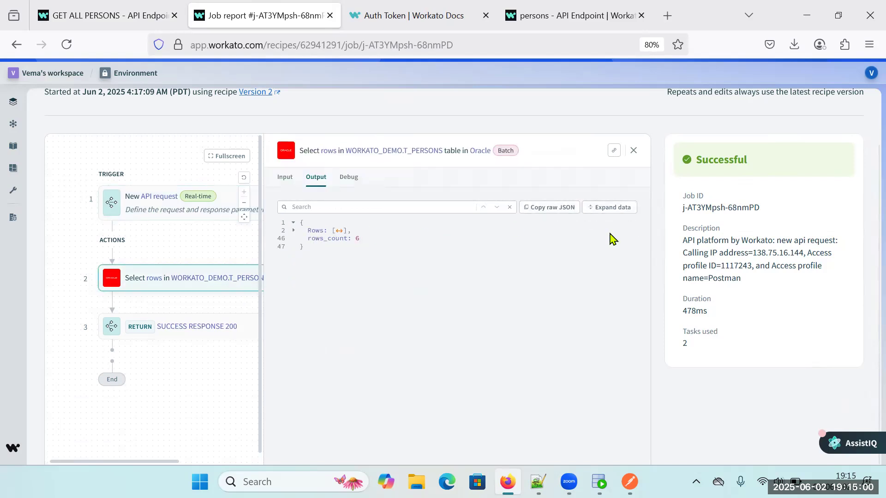
{"action": "left_click_drag", "start_coordinate": [316, 238], "coordinate": [347, 238]}
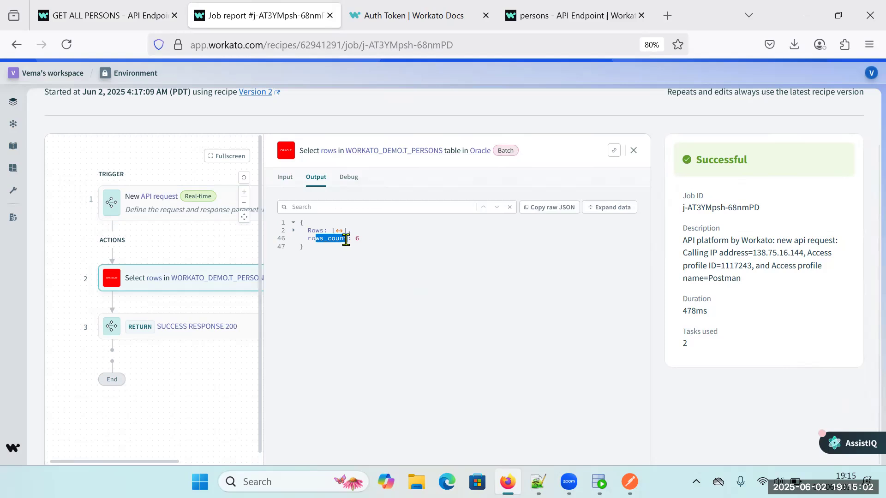
{"action": "left_click", "coordinate": [593, 210]}
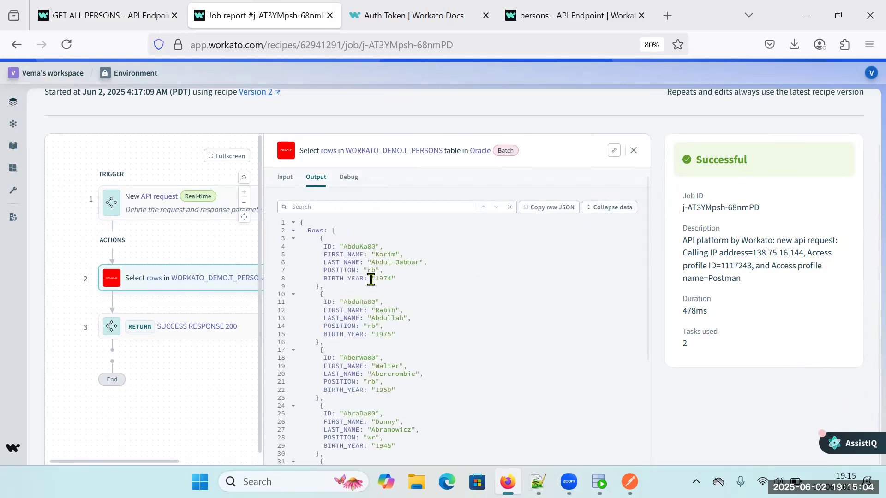
Open the SUCCESS RESPONSE 200 step's output and expand its response object and persons array for review
{"action": "left_click", "coordinate": [247, 335]}
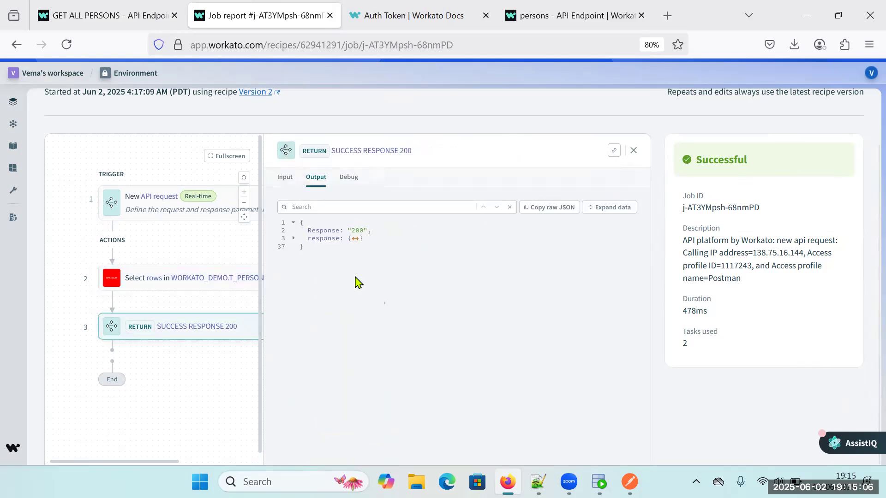
{"action": "left_click", "coordinate": [294, 238]}
{"action": "left_click", "coordinate": [293, 247]}
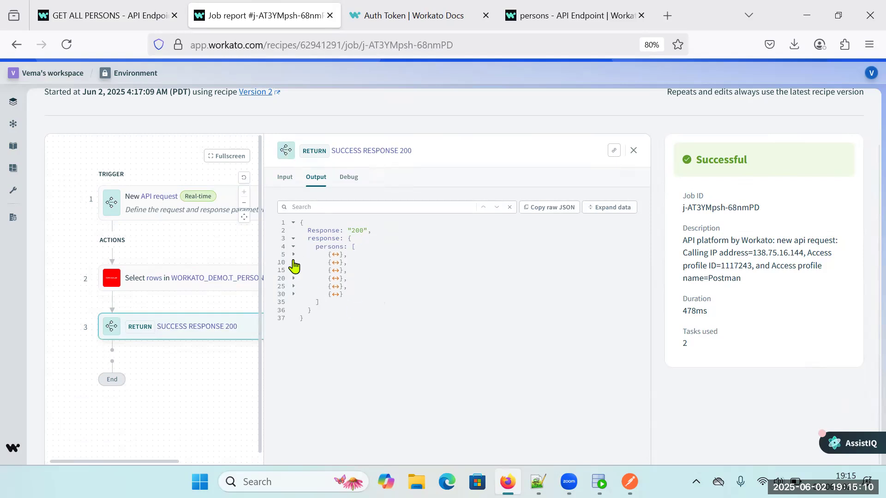
{"action": "mouse_move", "coordinate": [324, 231]}
{"action": "left_mouse_down"}
{"action": "mouse_move", "coordinate": [368, 233]}
{"action": "mouse_move", "coordinate": [323, 239]}
{"action": "mouse_move", "coordinate": [329, 244]}
{"action": "left_mouse_up"}
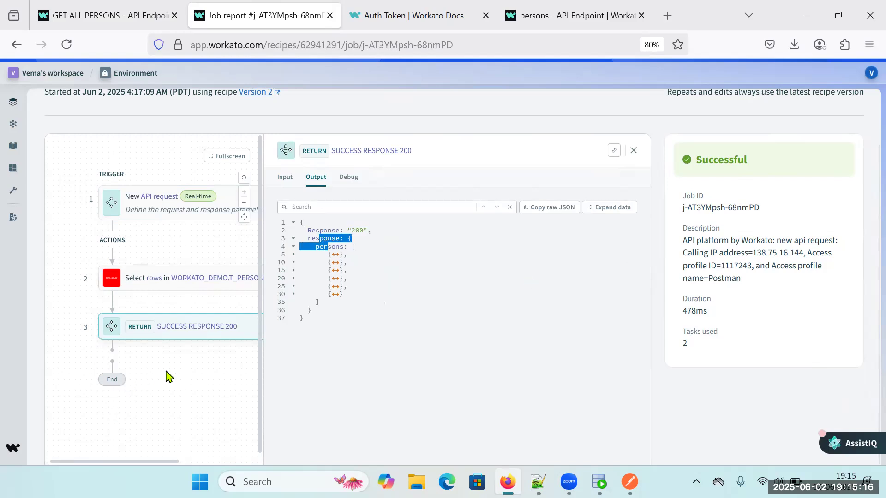
Return to the GET ALL PERSONS jobs list and stop the recipe, confirming the stop
{"action": "scroll", "coordinate": [779, 284], "scroll_direction": "up", "scroll_amount": 2}
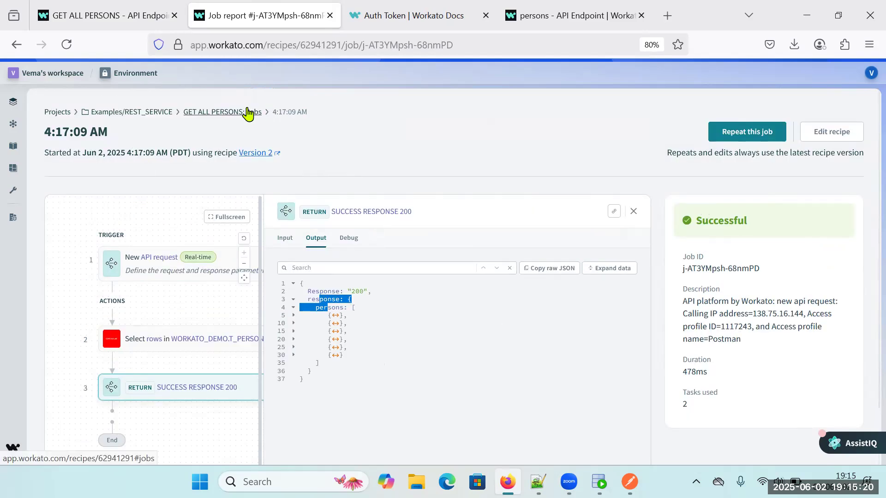
{"action": "left_click", "coordinate": [249, 112]}
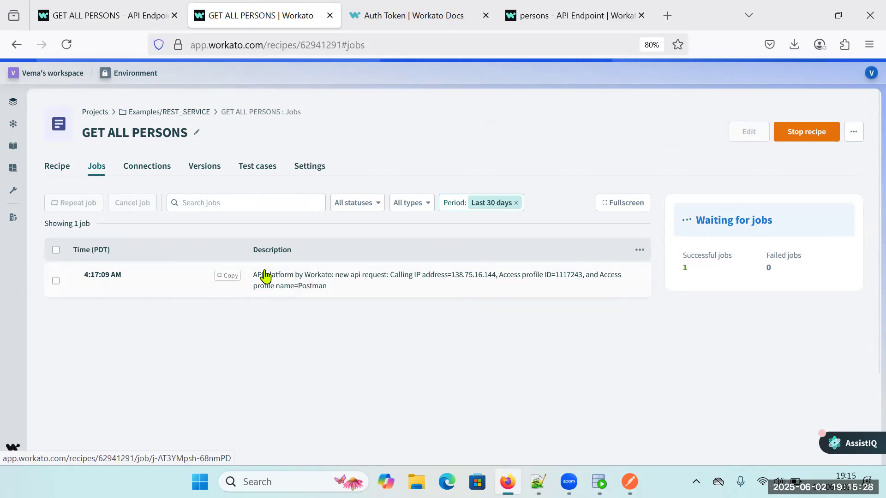
{"action": "left_click", "coordinate": [639, 251]}
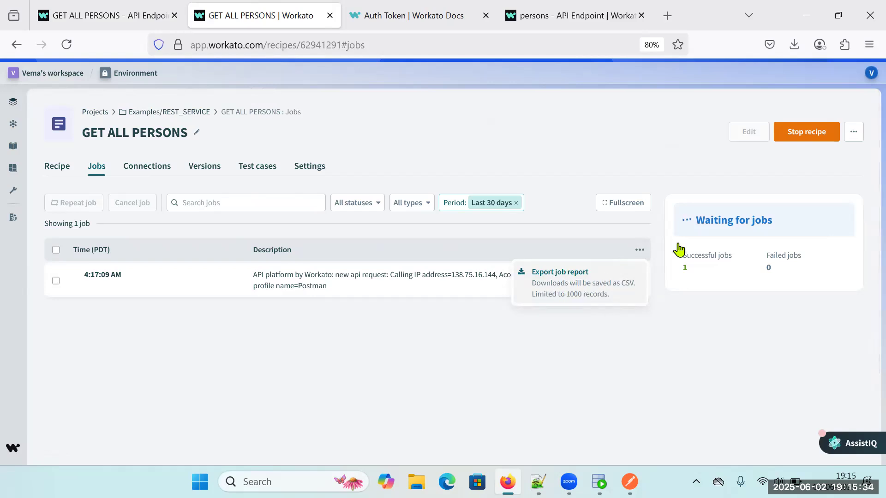
{"action": "left_click", "coordinate": [853, 132]}
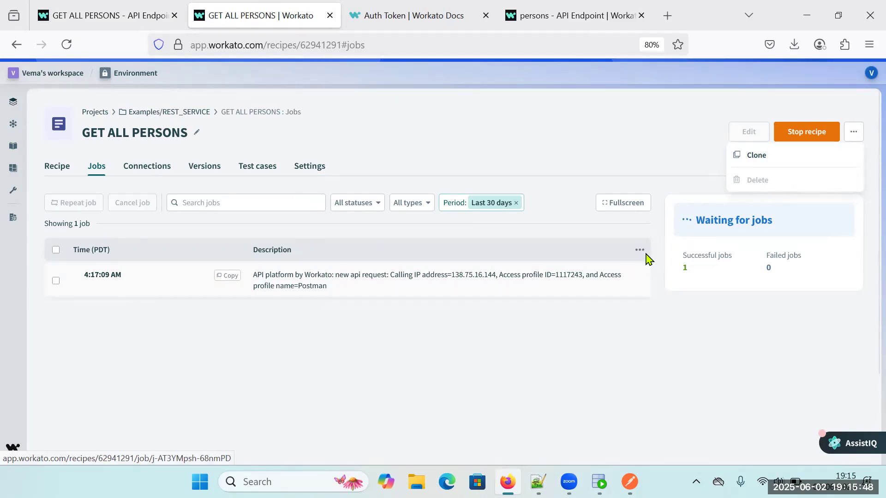
{"action": "left_click", "coordinate": [812, 135]}
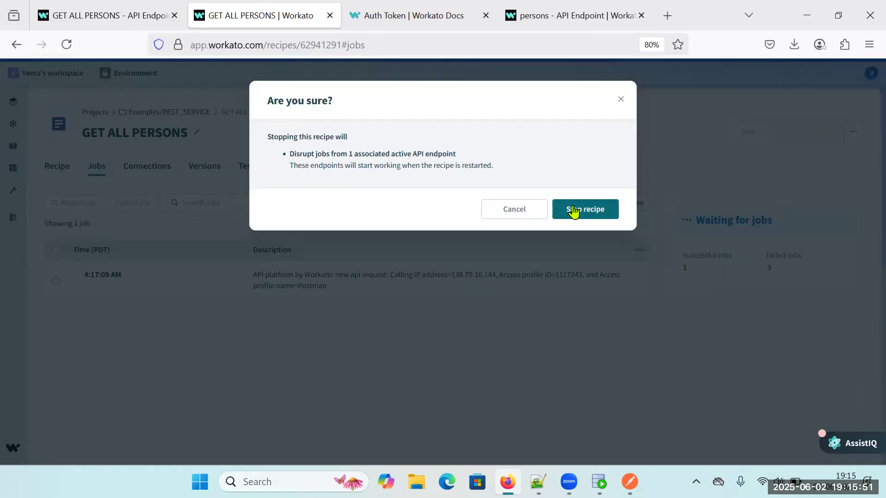
{"action": "left_click", "coordinate": [574, 211]}
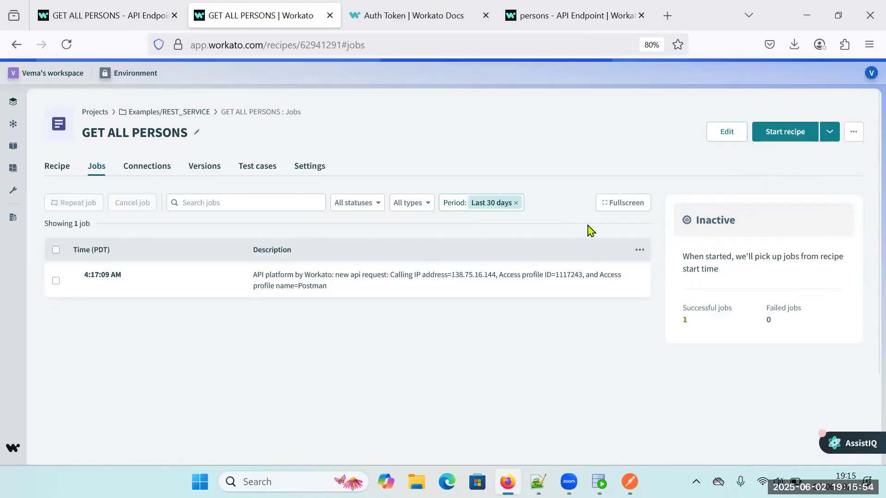
Customize the job report with a ClientName column mapped to the API client name datapill from the New API request trigger
{"action": "left_click", "coordinate": [640, 251]}
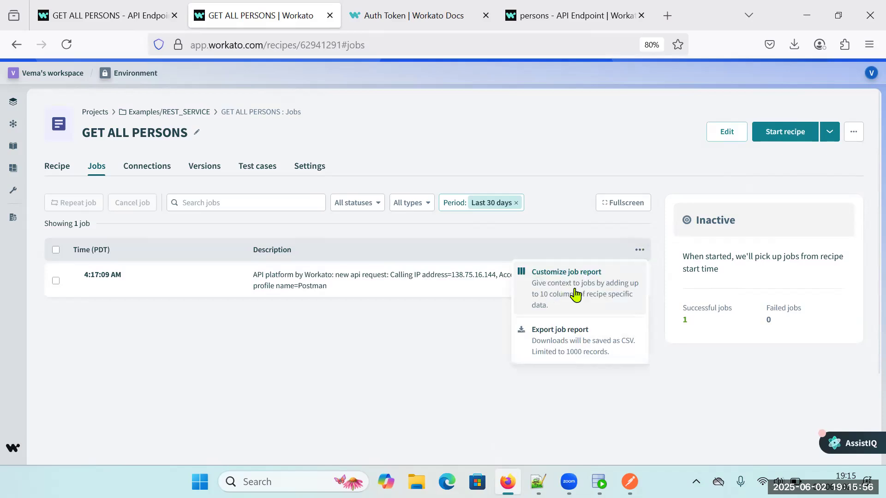
{"action": "left_click", "coordinate": [575, 294]}
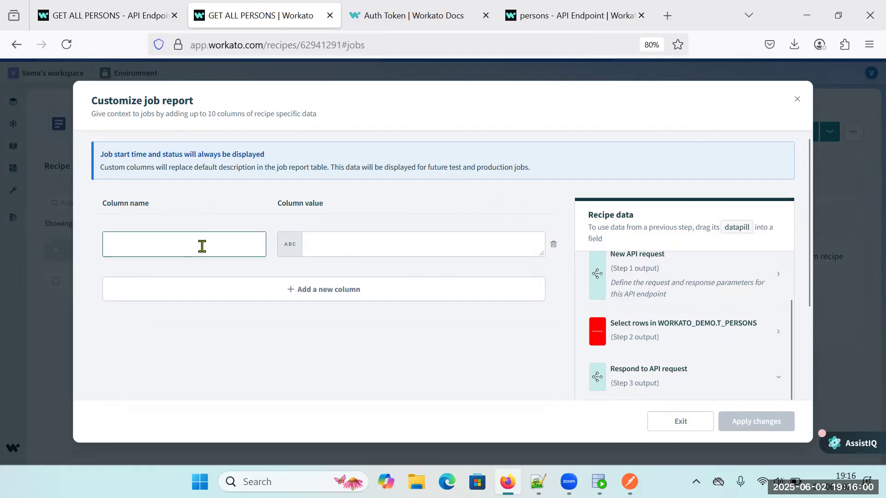
{"action": "type", "text": "ClientName"}
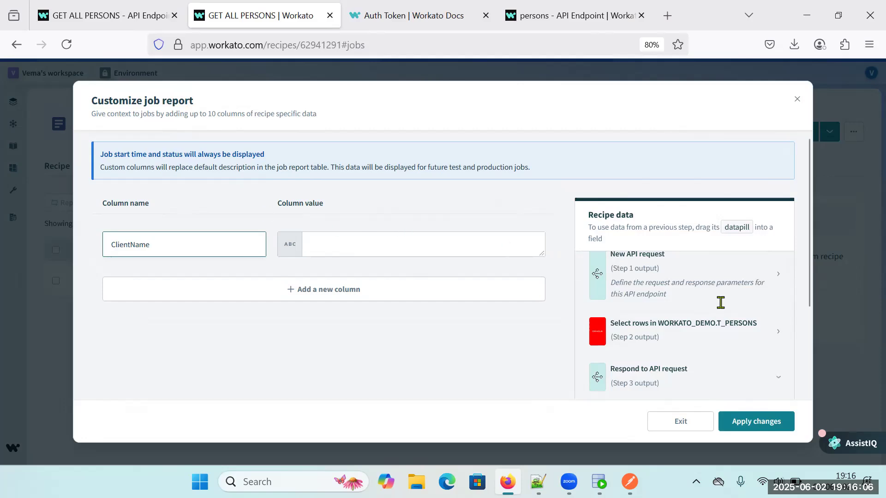
{"action": "scroll", "coordinate": [718, 308], "scroll_direction": "up", "scroll_amount": 2}
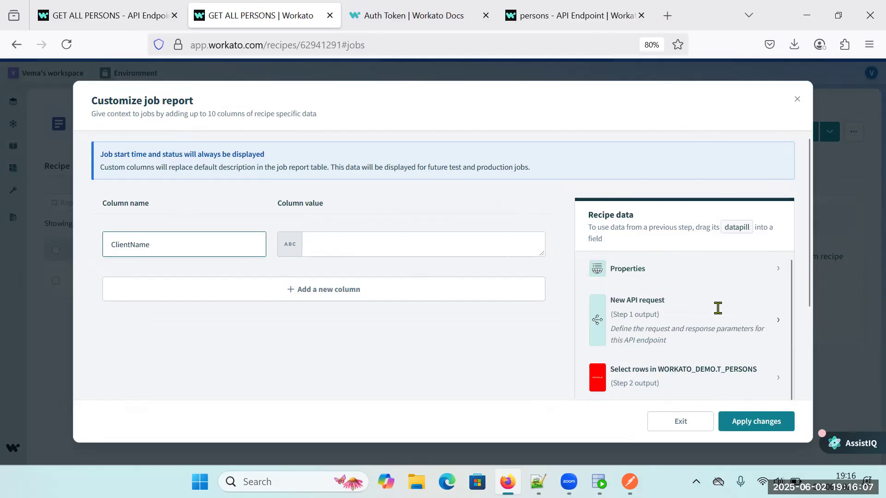
{"action": "left_click", "coordinate": [777, 324]}
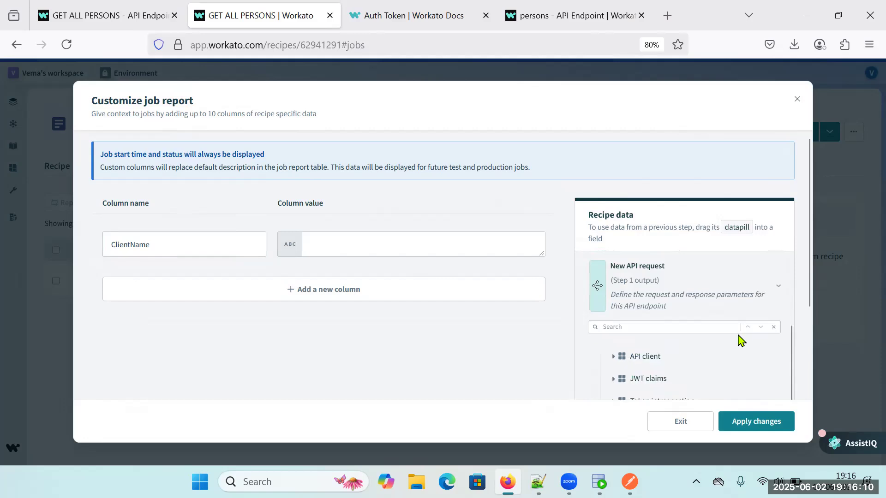
{"action": "left_click", "coordinate": [616, 359]}
{"action": "scroll", "coordinate": [646, 368], "scroll_direction": "down", "scroll_amount": 2}
{"action": "scroll", "coordinate": [673, 378], "scroll_direction": "up", "scroll_amount": 2}
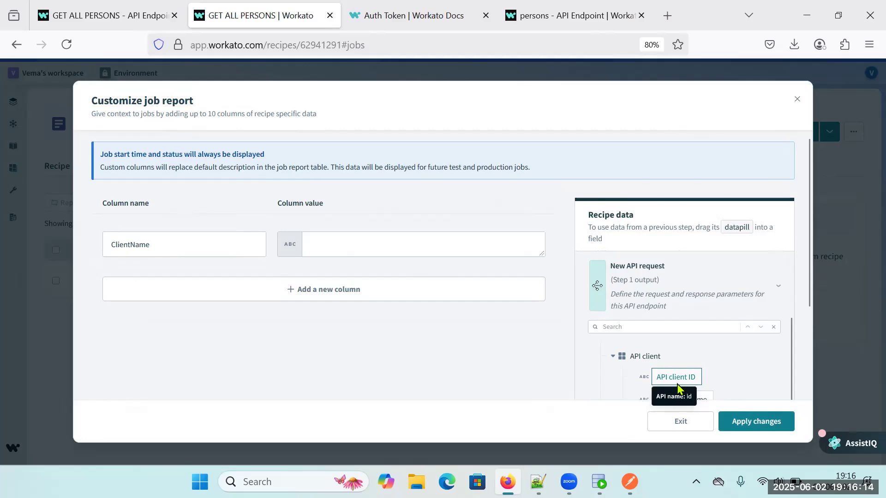
{"action": "key", "text": "ctrl+minus"}
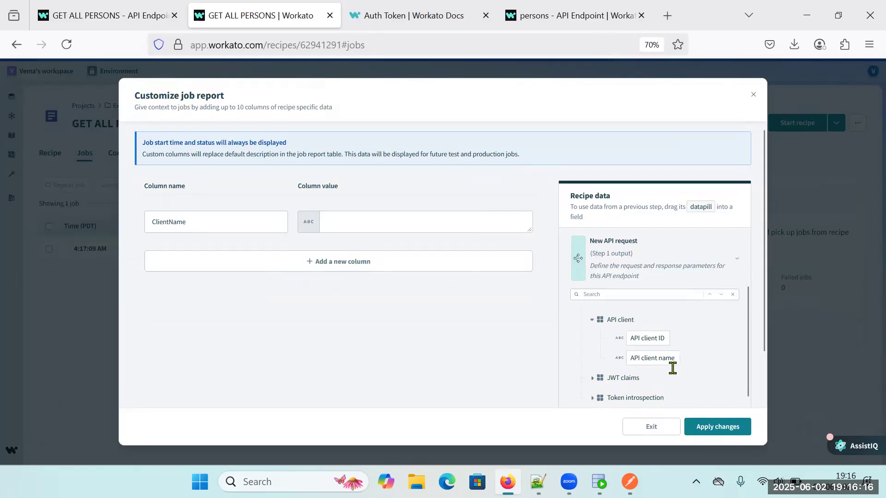
{"action": "left_click_drag", "start_coordinate": [657, 363], "coordinate": [388, 229]}
Add a Client IP Address column mapped to the Calling IP address datapill and apply the job report changes
{"action": "left_click", "coordinate": [251, 262]}
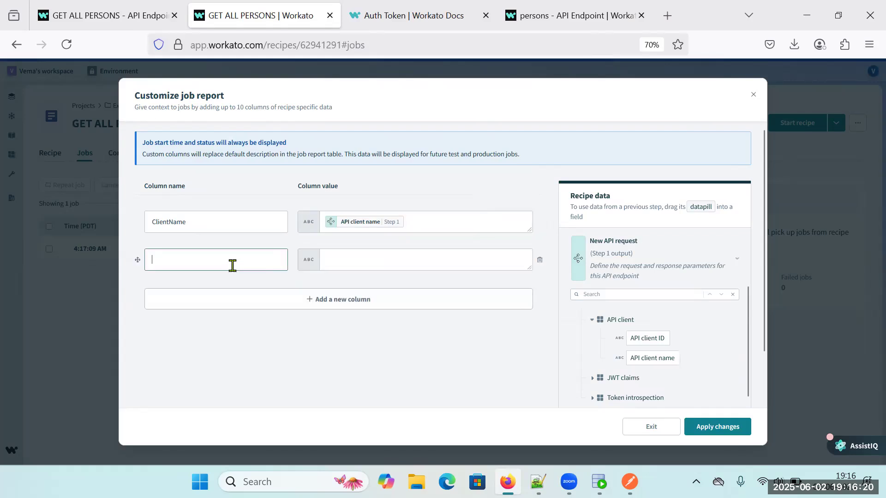
{"action": "type", "text": "Client IP Address"}
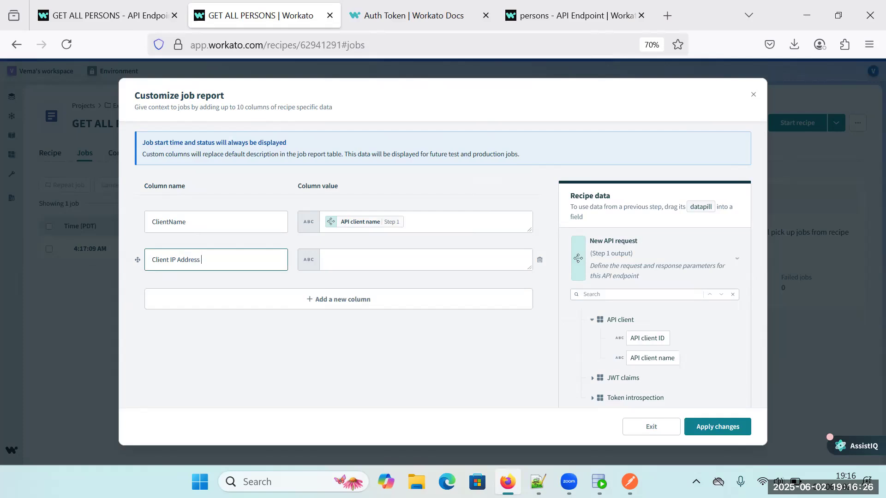
{"action": "scroll", "coordinate": [604, 355], "scroll_direction": "up", "scroll_amount": 2}
{"action": "left_click_drag", "start_coordinate": [621, 332], "coordinate": [409, 270]}
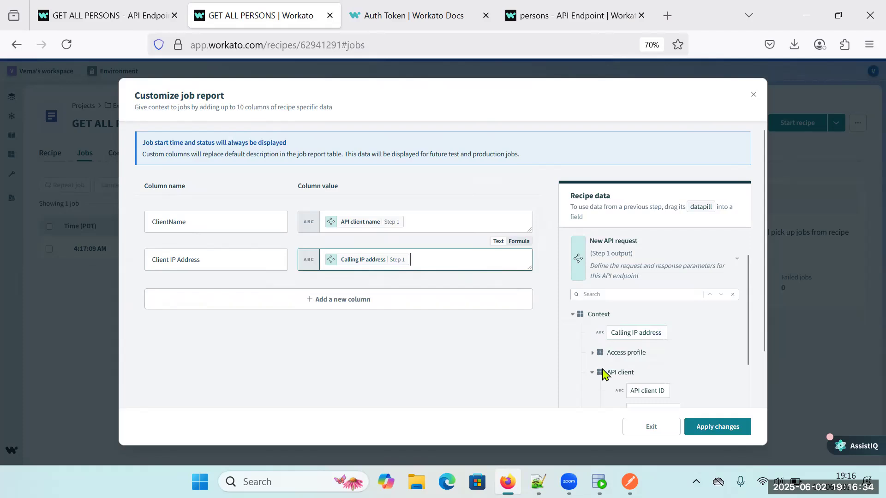
{"action": "left_click", "coordinate": [735, 431]}
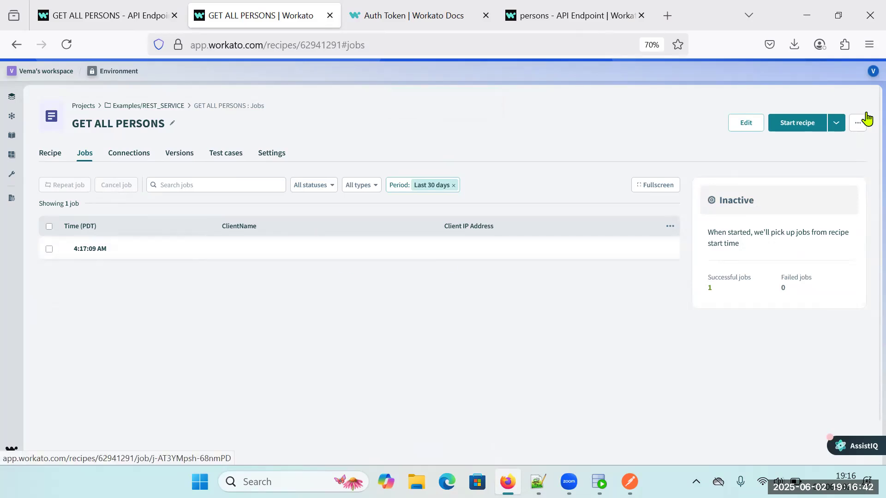
Start the GET ALL PERSONS recipe, then switch to Postman and resend the get-all-persons GET request
{"action": "left_click", "coordinate": [795, 122]}
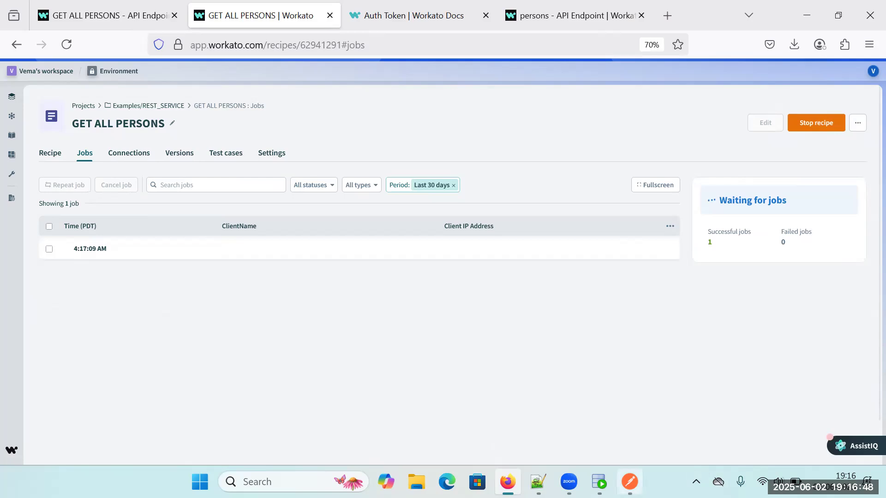
{"action": "key", "text": "alt+Tab"}
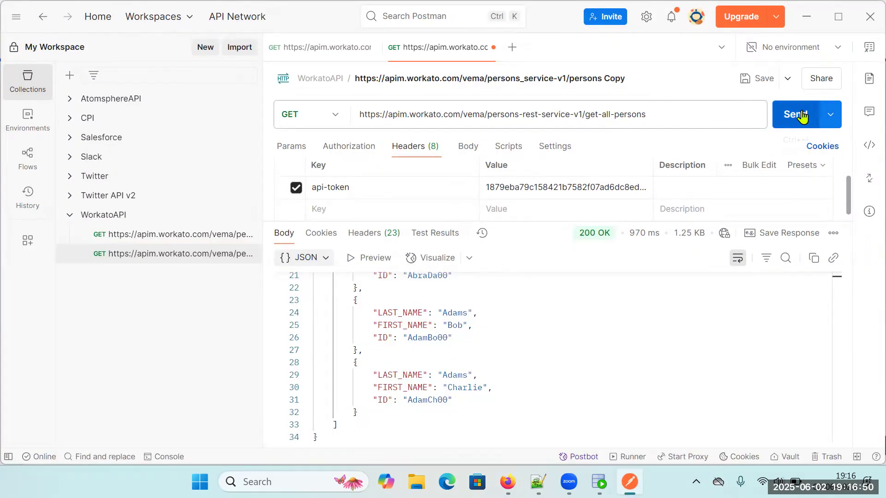
{"action": "left_click", "coordinate": [824, 121]}
Return to Workato, refresh the GET ALL PERSONS jobs list, and search the jobs for "postman"
{"action": "mouse_move", "coordinate": [630, 481]}
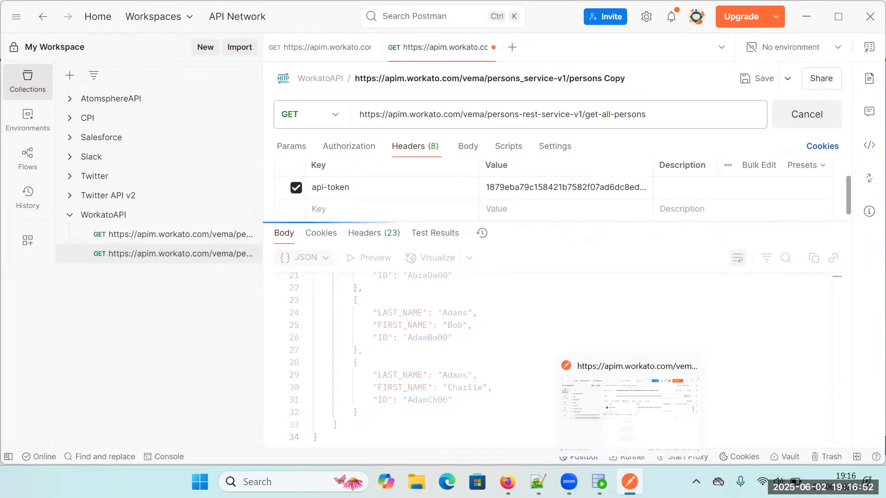
{"action": "key", "text": "alt+Tab"}
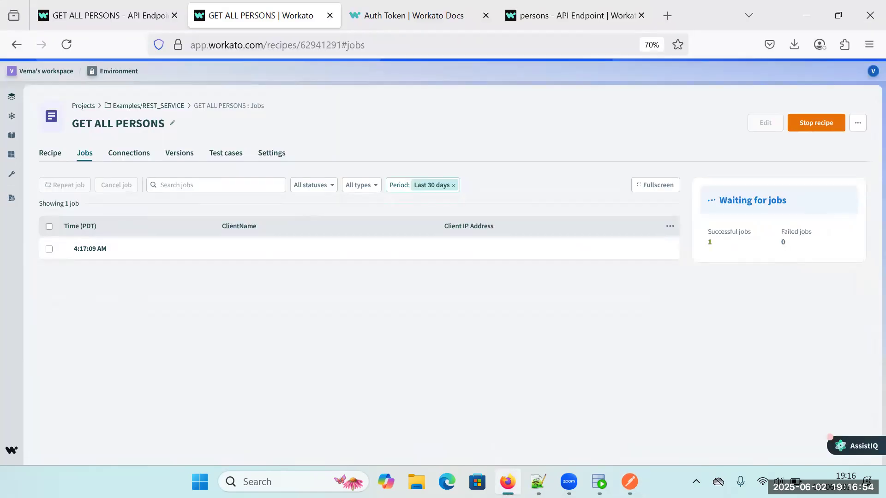
{"action": "left_click", "coordinate": [67, 45]}
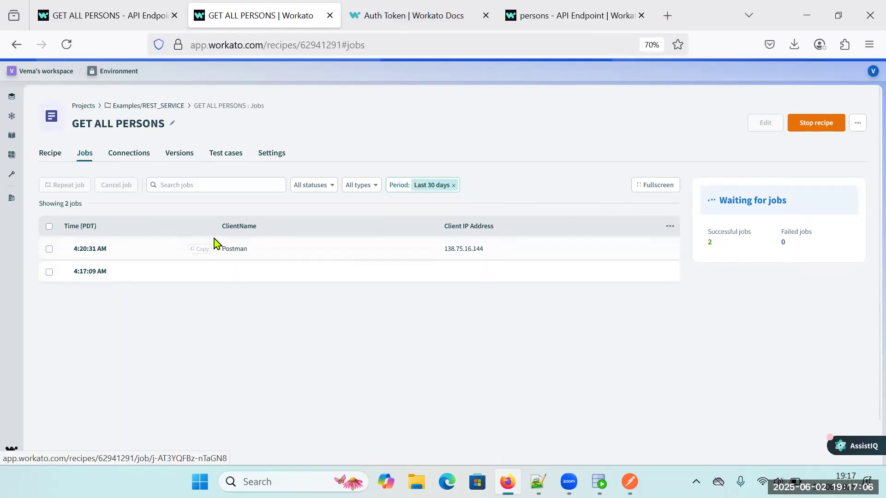
{"action": "left_click", "coordinate": [192, 184]}
{"action": "type", "text": "p"}
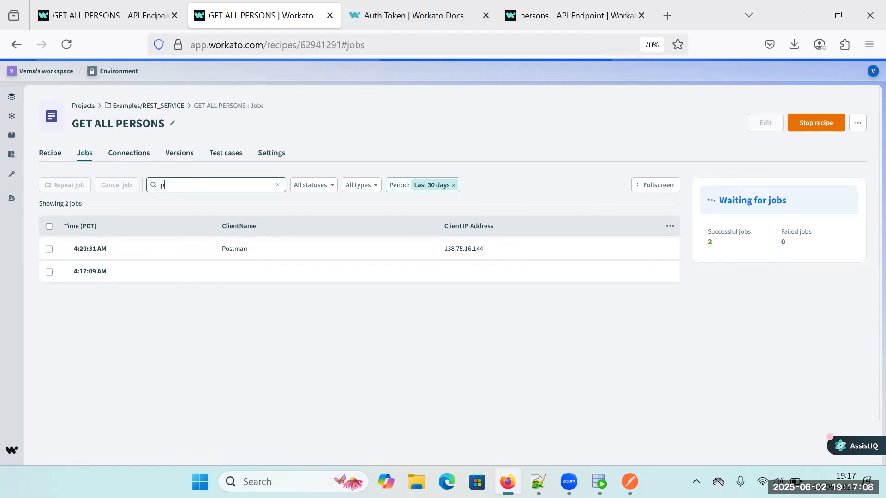
{"action": "type", "text": "ostman"}
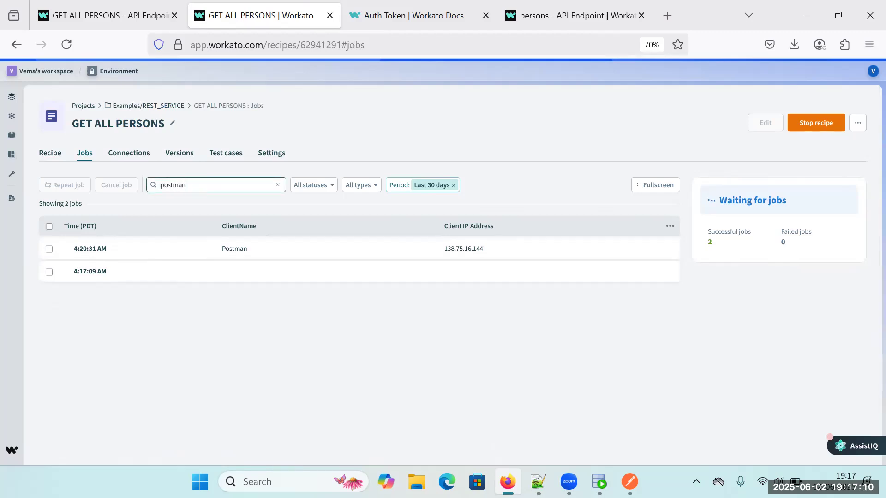